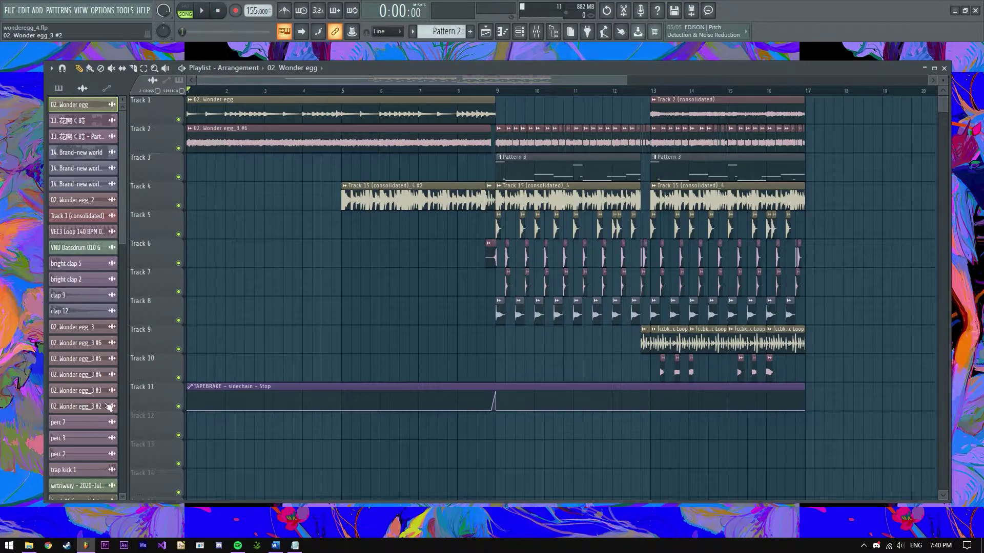
# Step: Switch to the Notepad topic list and highlight the line "-mixing is subjective"
pyautogui.click(296, 547)
pyautogui.moveTo(500, 245); pyautogui.dragTo(544, 181)
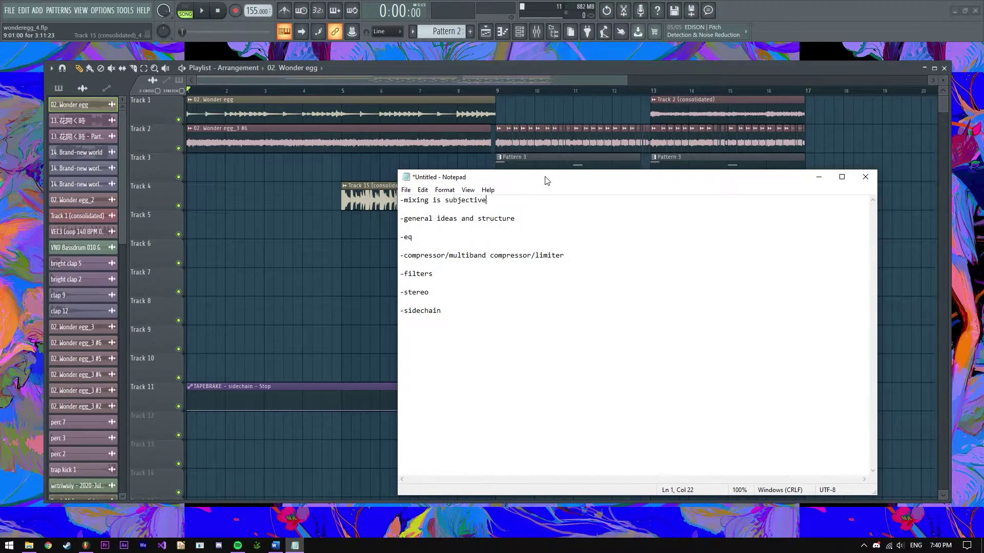
pyautogui.moveTo(537, 185); pyautogui.dragTo(413, 195)
pyautogui.moveTo(563, 177); pyautogui.dragTo(636, 250)
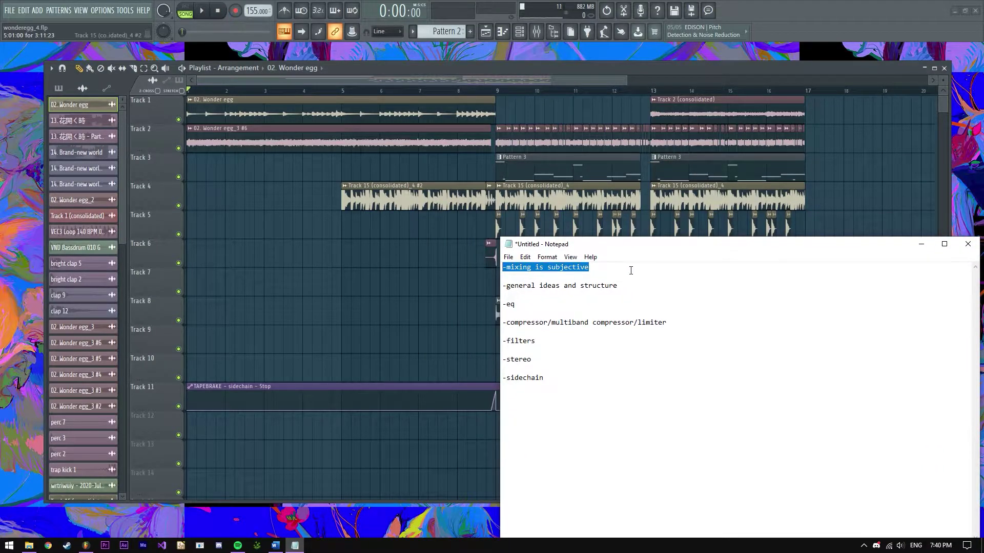
pyautogui.click(610, 270)
pyautogui.moveTo(637, 246); pyautogui.dragTo(473, 166)
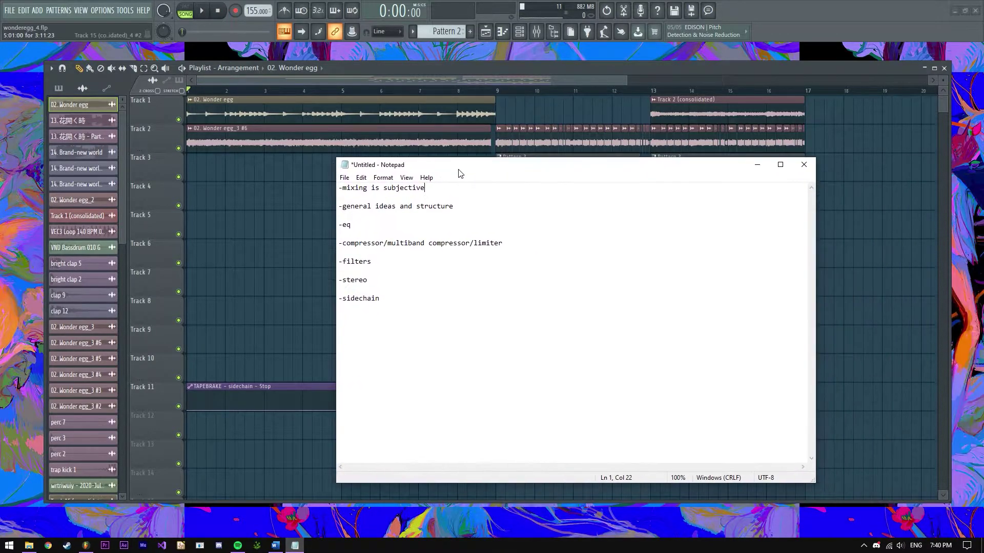
# Step: Return to the FL Studio playlist and look through the mixer channels, including the effect chain on VEC3 Bass C 132
pyautogui.click(598, 86)
pyautogui.moveTo(725, 67)
pyautogui.mouseDown()
pyautogui.moveTo(712, 66)
pyautogui.moveTo(730, 67)
pyautogui.mouseUp()
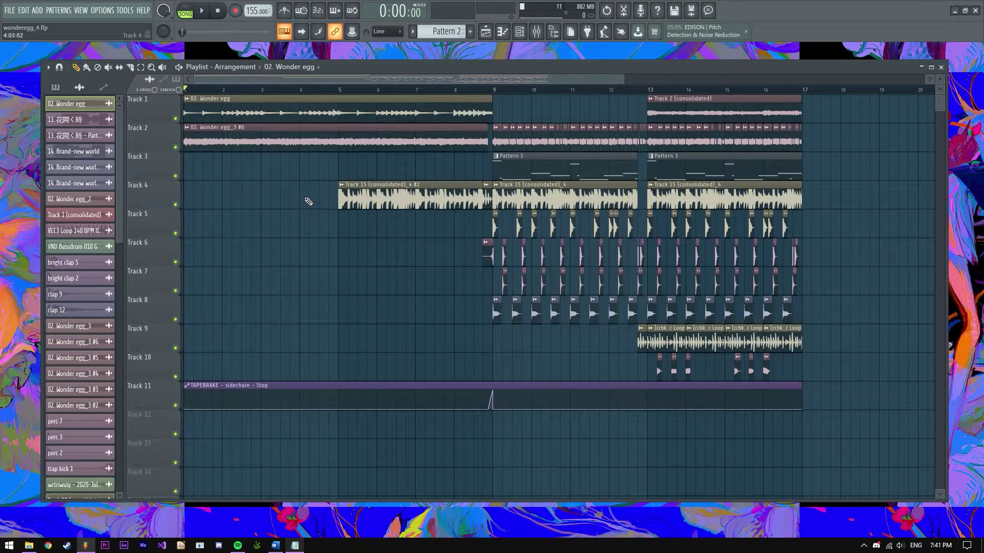
pyautogui.click(537, 33)
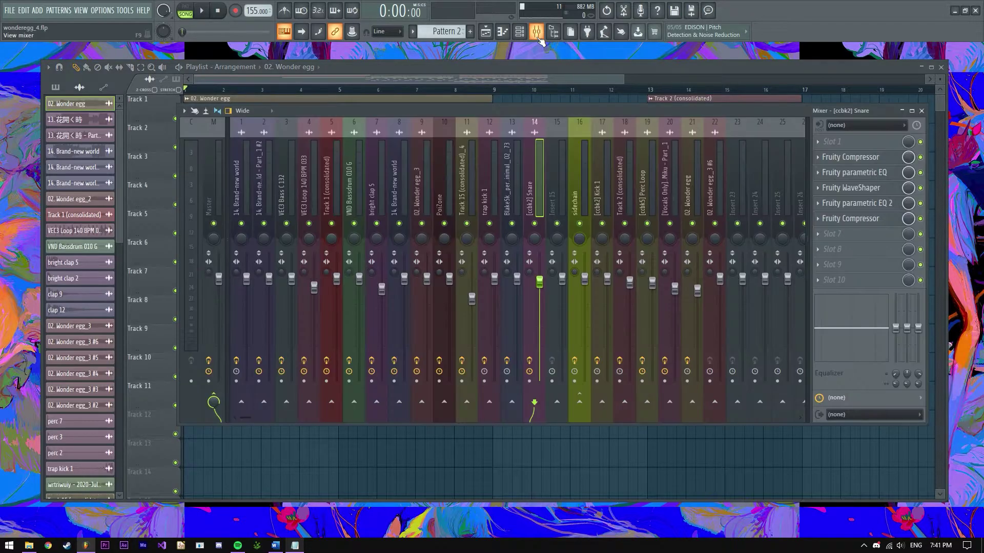
pyautogui.click(536, 33)
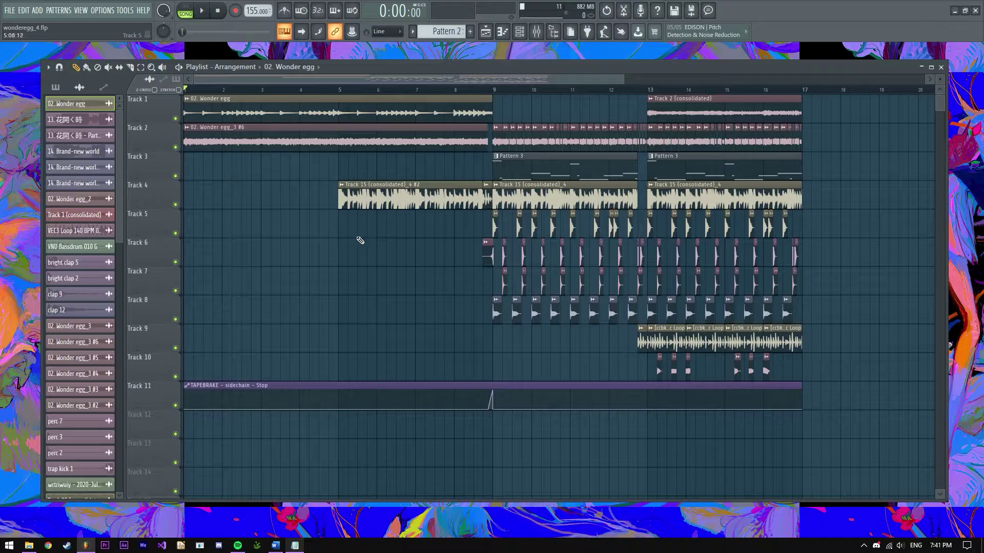
pyautogui.scroll(-1, 400, 222)
pyautogui.scroll(1, 464, 200)
pyautogui.click(536, 32)
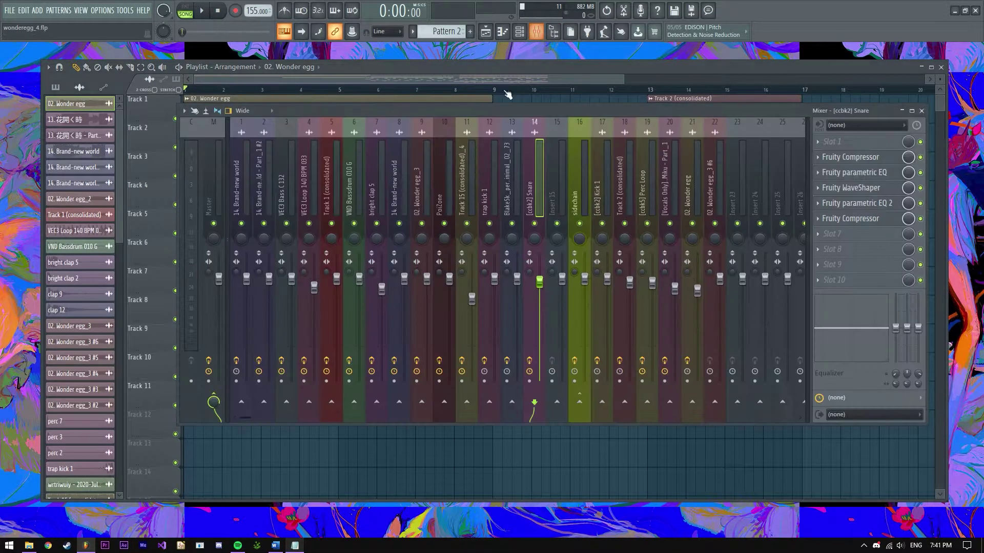
pyautogui.click(292, 179)
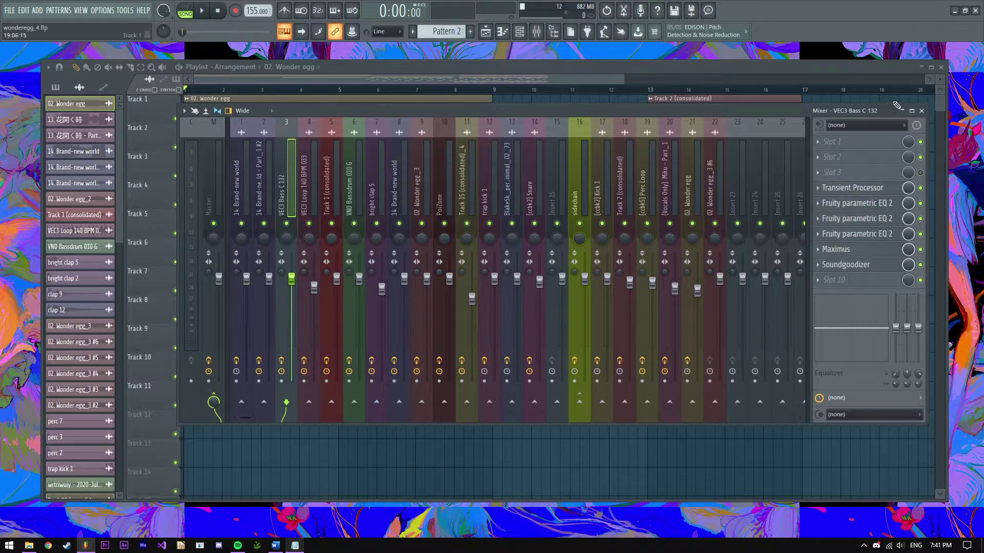
pyautogui.click(922, 111)
# Step: Play the arrangement briefly from the start and again from bar 9, ending with playback stopped
pyautogui.scroll(1, 408, 214)
pyautogui.scroll(-2, 271, 246)
pyautogui.scroll(2, 317, 254)
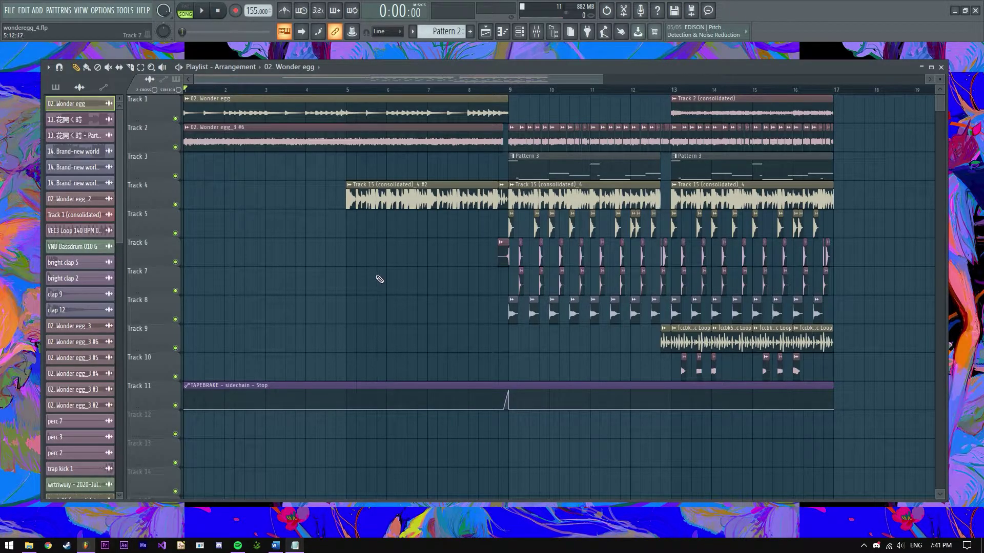
pyautogui.moveTo(603, 82); pyautogui.dragTo(588, 82)
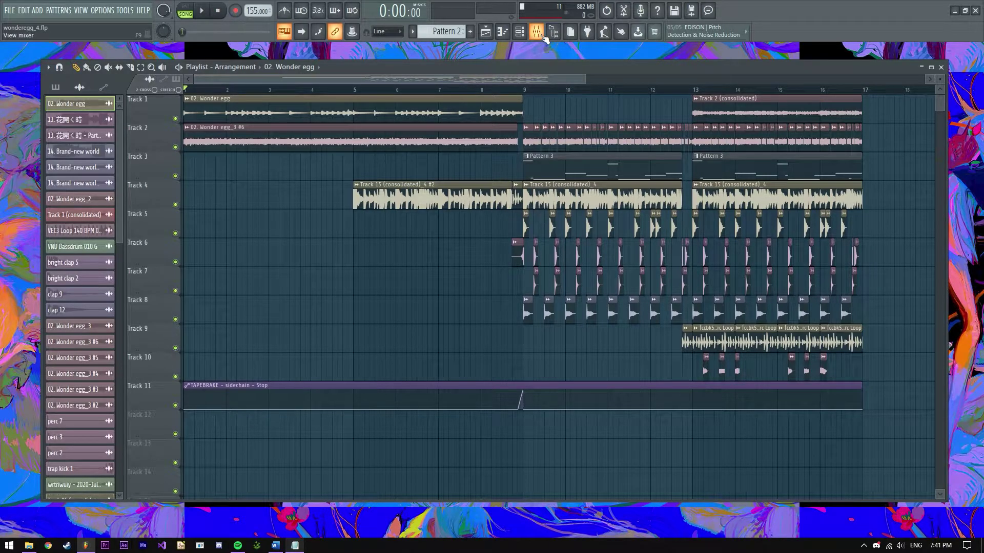
pyautogui.moveTo(553, 63); pyautogui.dragTo(577, 66)
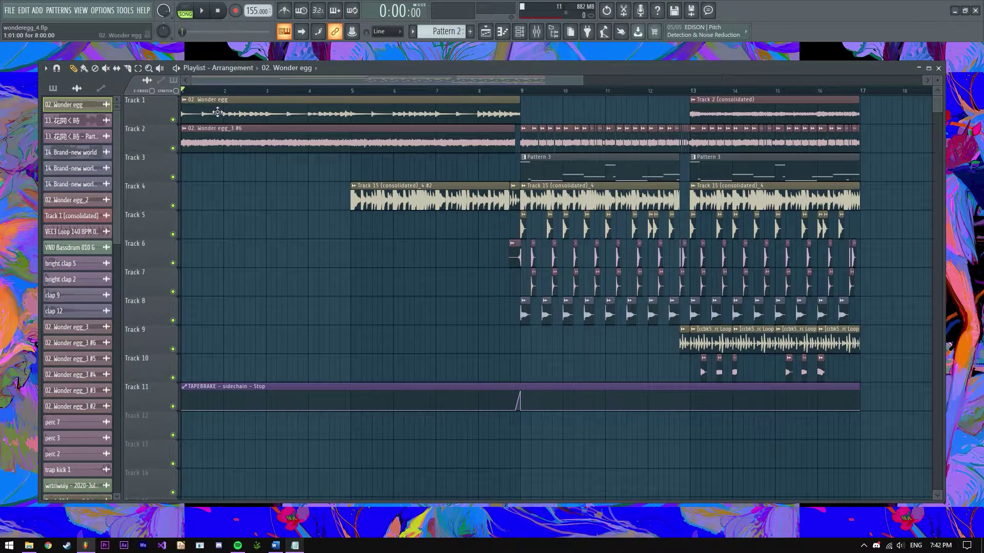
pyautogui.press('space')
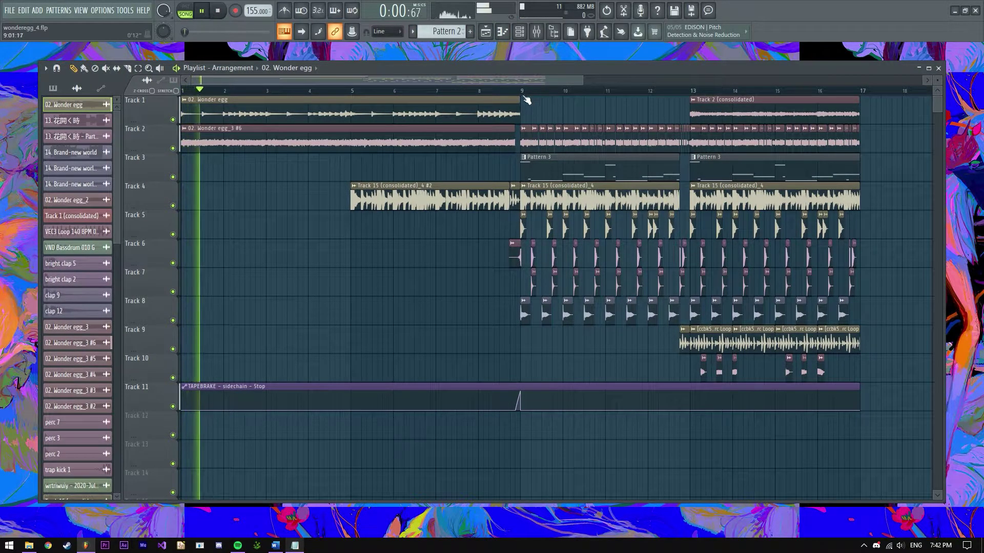
pyautogui.click(519, 92)
pyautogui.moveTo(510, 79); pyautogui.dragTo(298, 80)
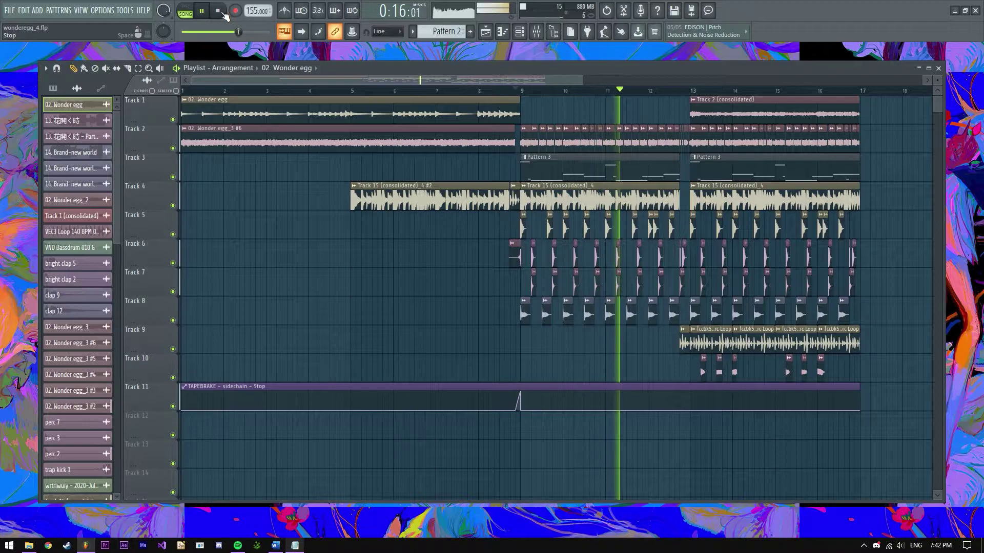
pyautogui.press('space')
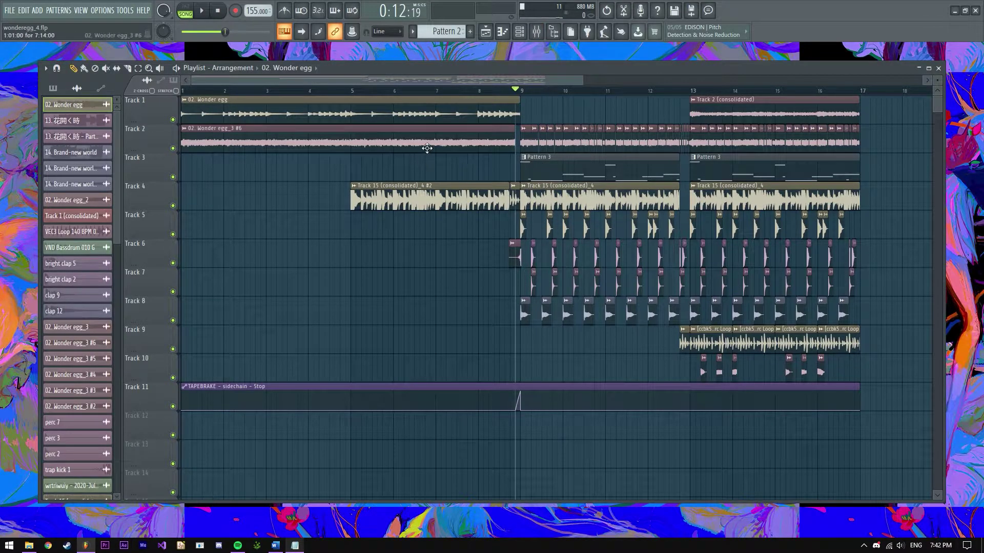
# Step: Bring up the Notepad topic list at "-general ideas and structure", and return to the FL Studio playlist
pyautogui.click(294, 545)
pyautogui.moveTo(454, 206); pyautogui.dragTo(351, 215)
pyautogui.moveTo(471, 176); pyautogui.dragTo(413, 191)
pyautogui.click(544, 220)
pyautogui.click(454, 79)
pyautogui.scroll(-1, 464, 159)
pyautogui.scroll(1, 470, 215)
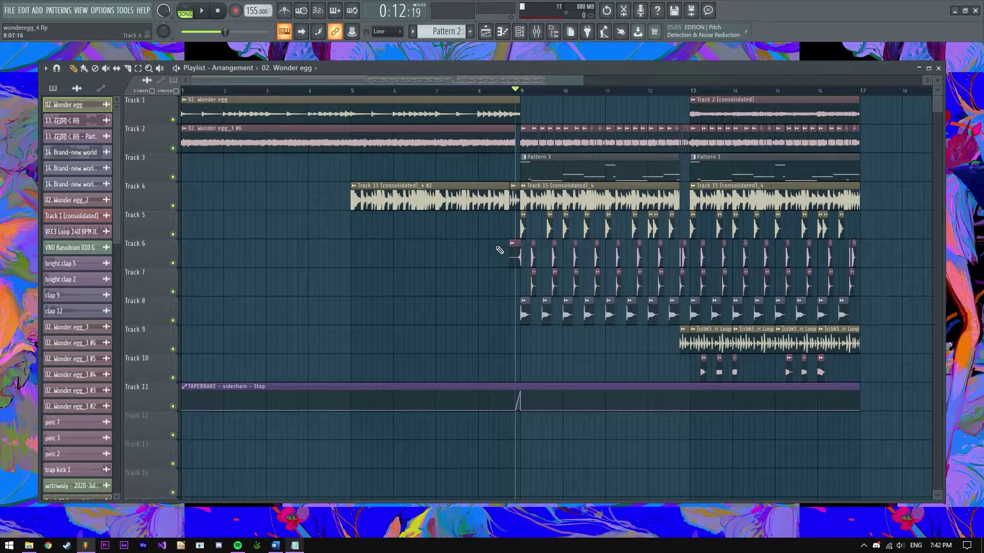
# Step: Move the song position to just before bar 9 and review the mixer alongside the Notepad topic list
pyautogui.click(515, 95)
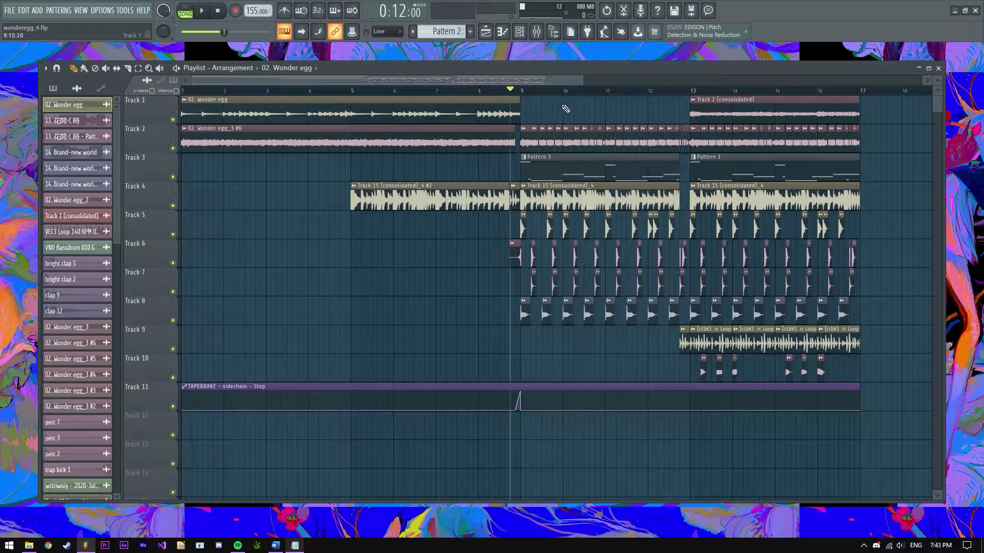
pyautogui.click(537, 32)
pyautogui.press('F9')
pyautogui.click(554, 31)
pyautogui.click(537, 32)
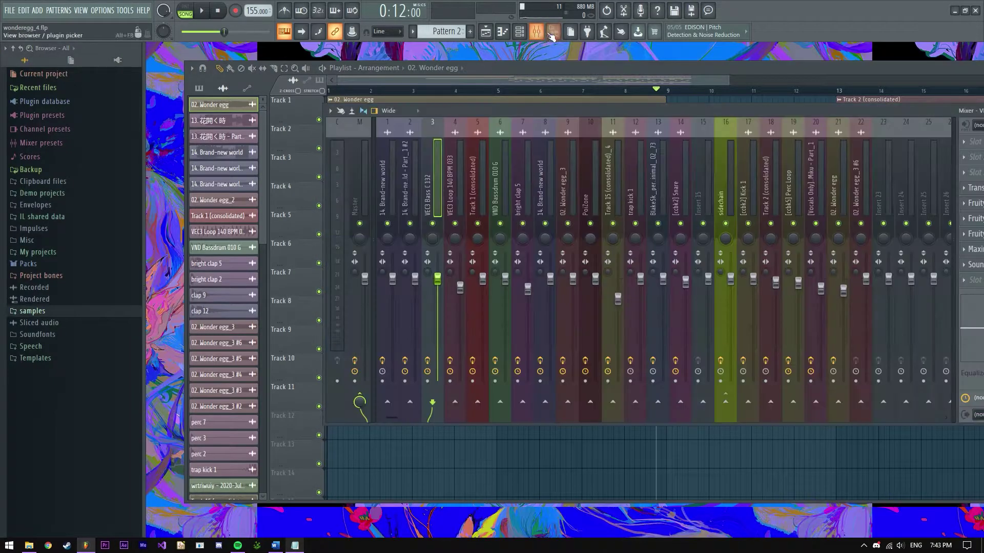
pyautogui.click(554, 31)
pyautogui.click(296, 547)
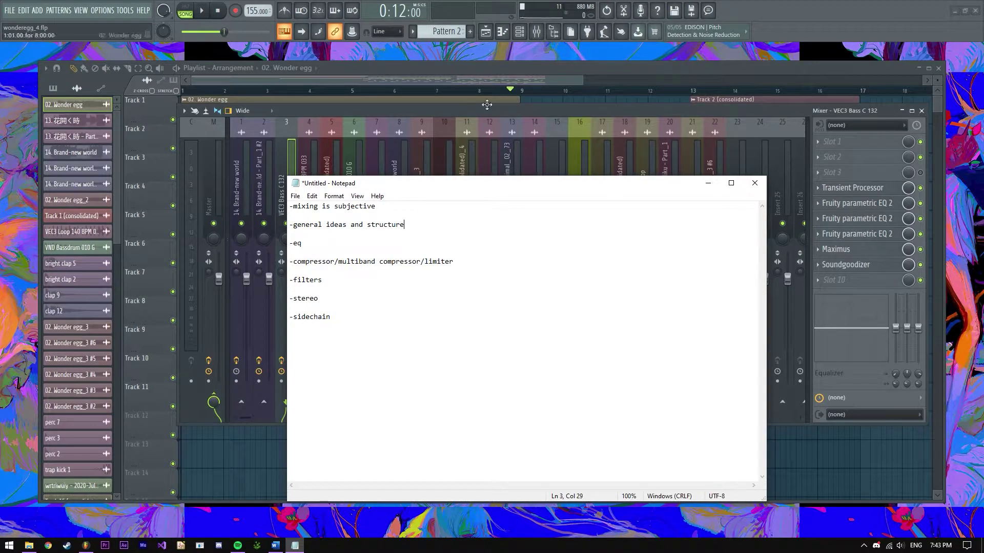
pyautogui.click(922, 111)
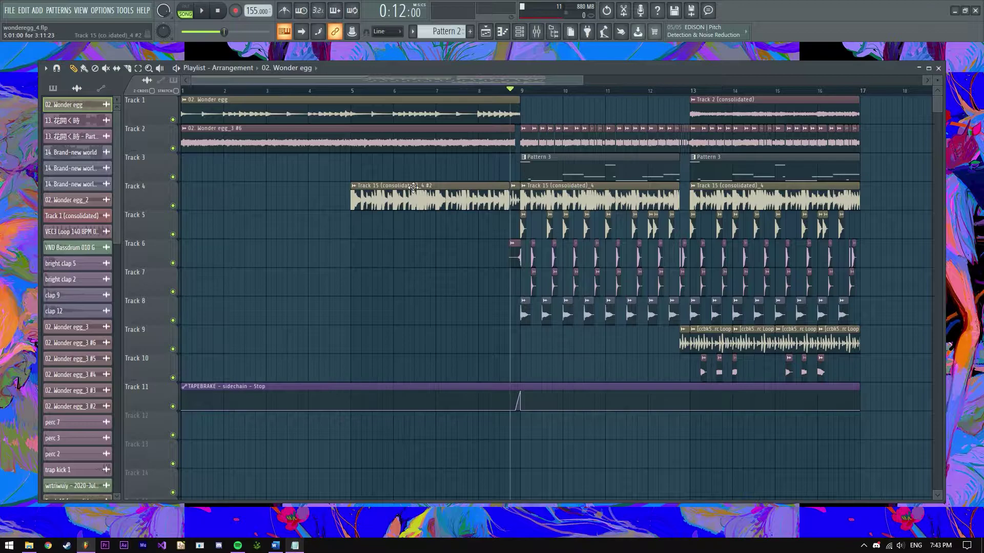
# Step: Load Fruity parametric EQ 2 in the first effect slot of mixer insert 23 and leave only its window over the playlist
pyautogui.click(372, 147)
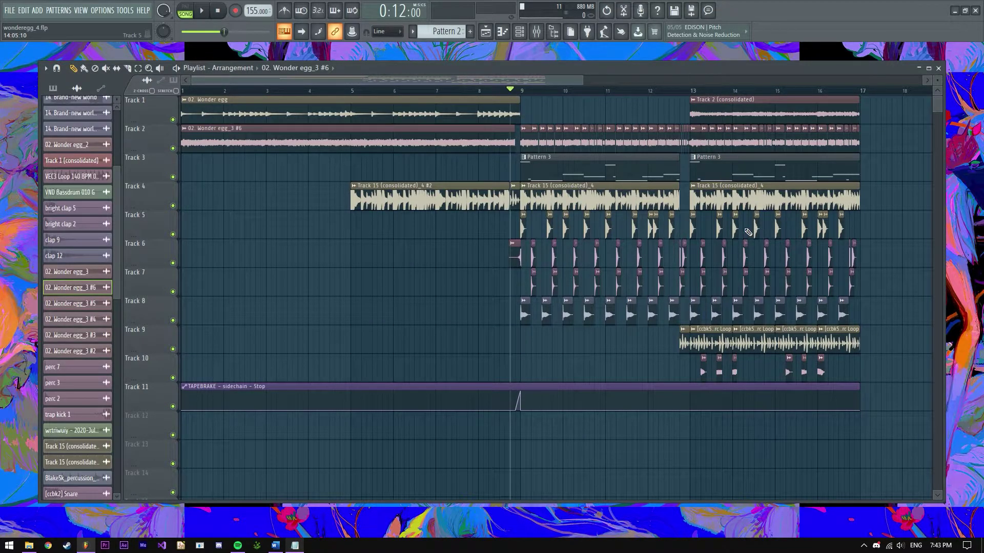
pyautogui.click(537, 32)
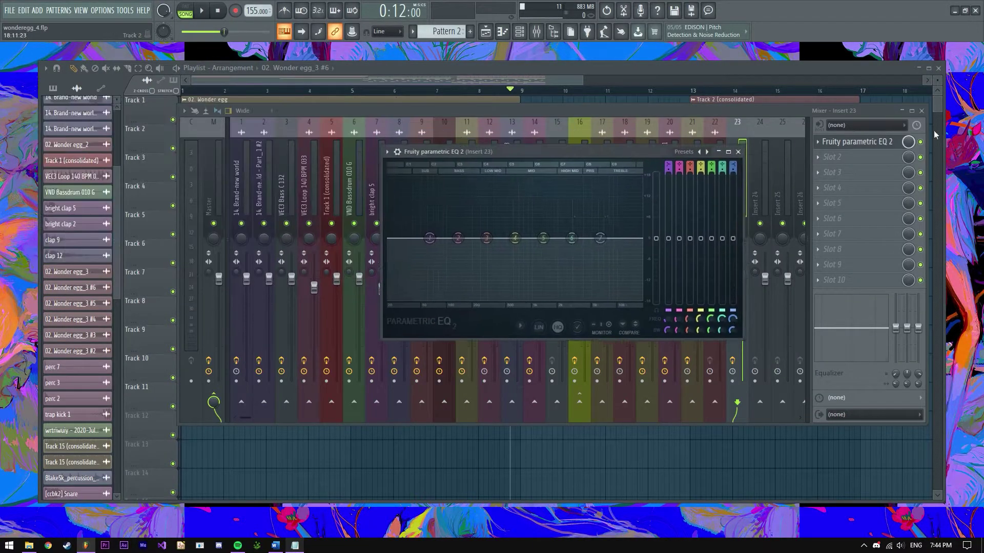
pyautogui.click(922, 112)
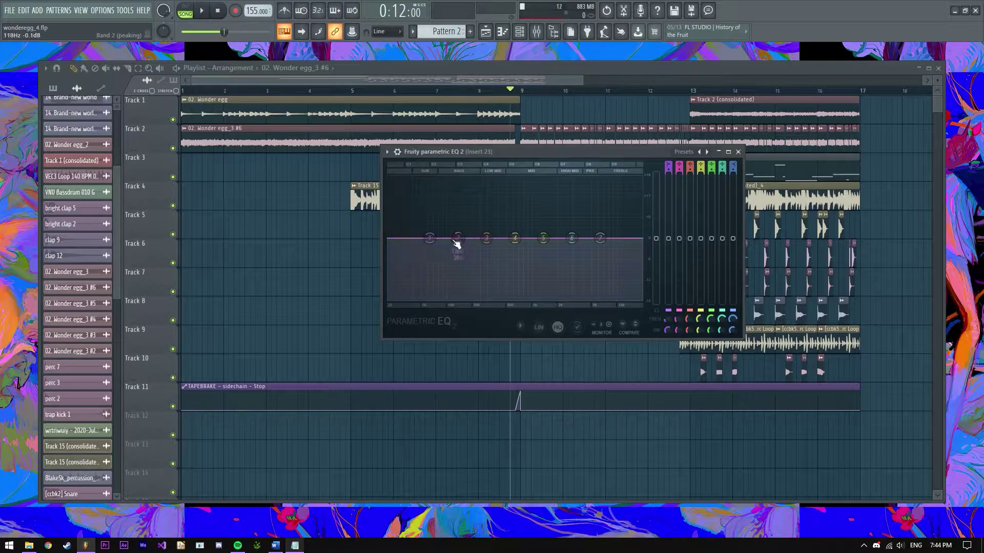
# Step: Examine the low, bass and mid bands on the Fruity parametric EQ 2 graph
pyautogui.moveTo(454, 245); pyautogui.dragTo(462, 243)
pyautogui.moveTo(432, 241); pyautogui.dragTo(441, 244)
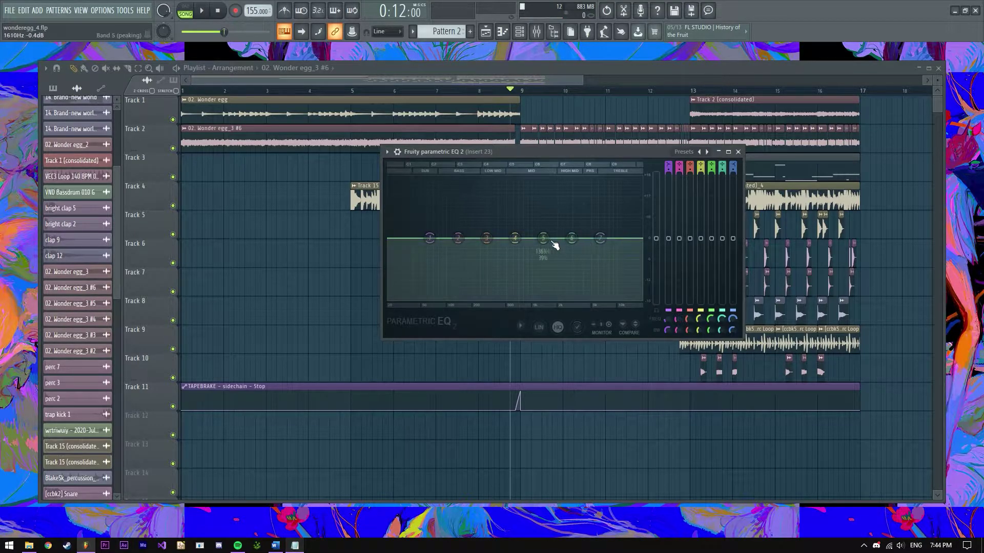
pyautogui.moveTo(572, 152); pyautogui.dragTo(467, 132)
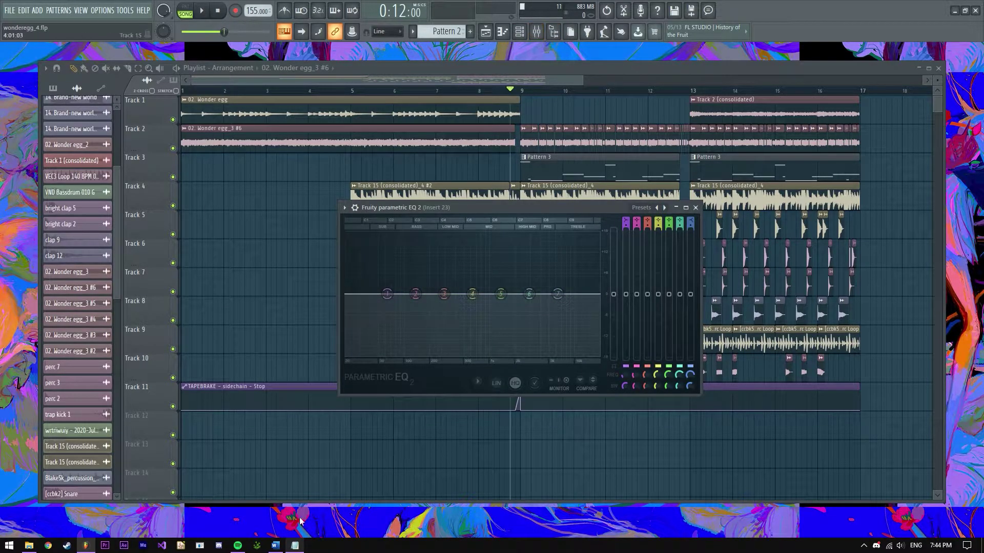
# Step: Highlight the "-eq" line in the Notepad topic list, and return to the EQ window in FL Studio
pyautogui.click(294, 547)
pyautogui.hotkey('shift', 'Home')
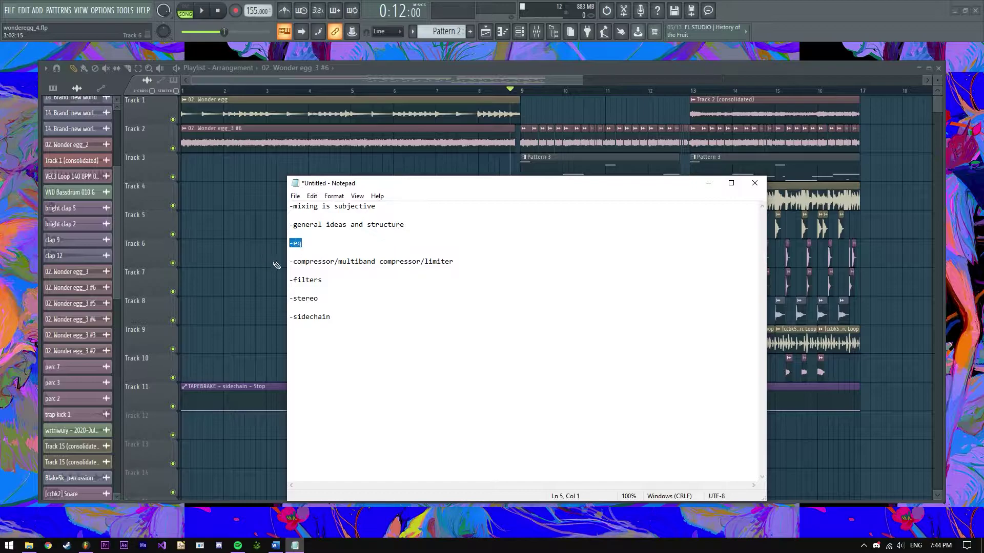
pyautogui.click(708, 183)
pyautogui.moveTo(546, 208); pyautogui.dragTo(594, 186)
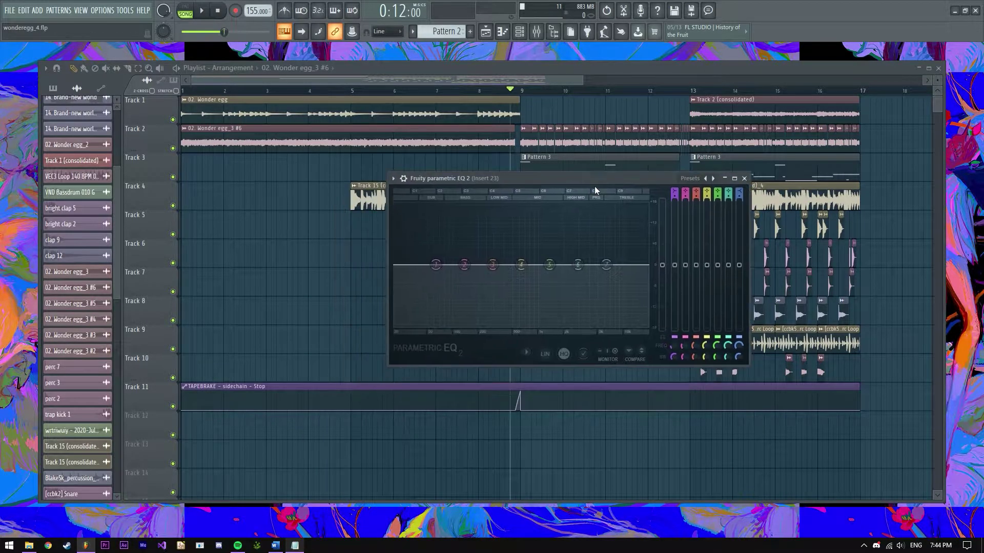
pyautogui.moveTo(512, 176)
pyautogui.mouseDown()
pyautogui.moveTo(386, 142)
pyautogui.moveTo(611, 150)
pyautogui.moveTo(450, 161)
pyautogui.moveTo(566, 163)
pyautogui.moveTo(509, 159)
pyautogui.mouseUp()
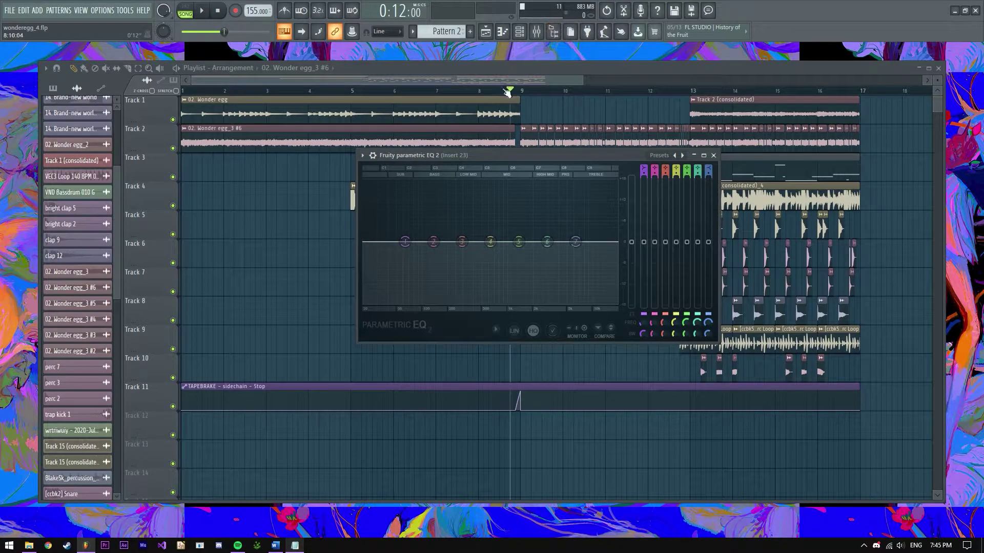
# Step: Close the insert 23 Fruity parametric EQ 2 and the mixer after checking them, and solo Track 3 in the playlist
pyautogui.moveTo(502, 81); pyautogui.dragTo(563, 81)
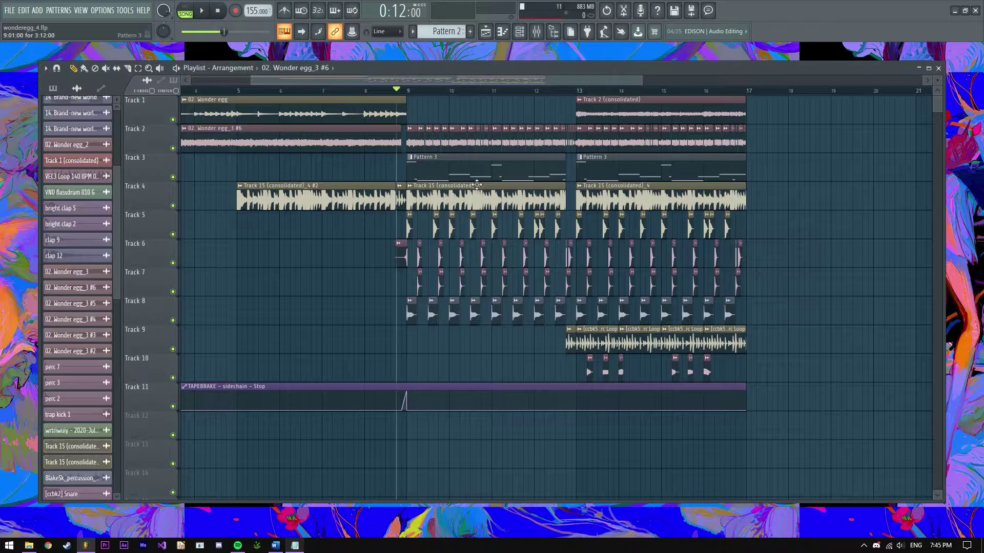
pyautogui.click(537, 31)
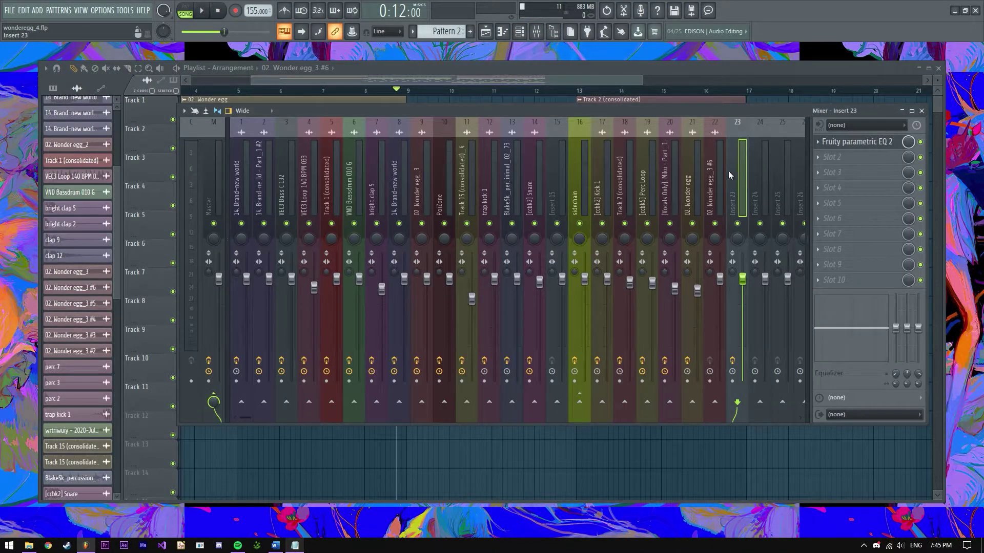
pyautogui.click(851, 141)
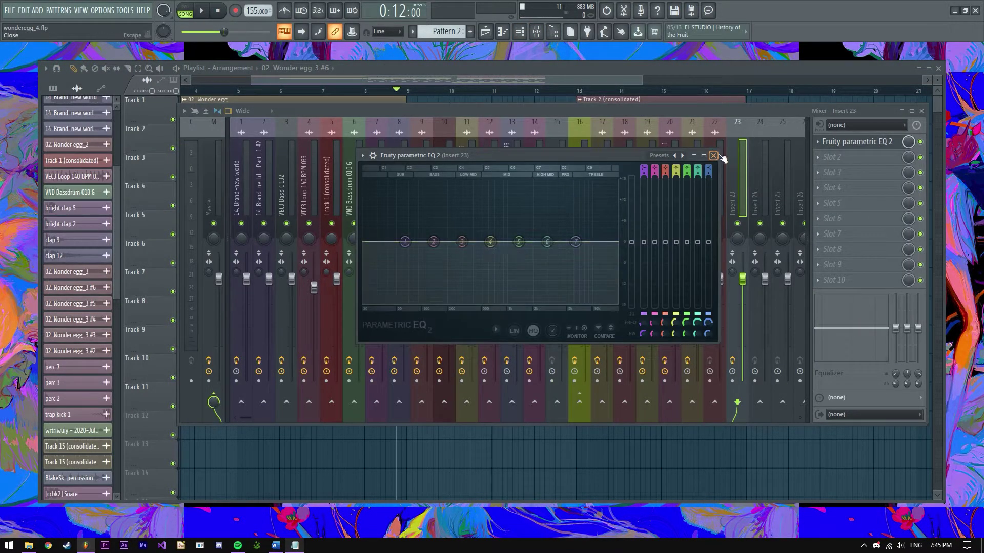
pyautogui.click(720, 154)
pyautogui.click(921, 111)
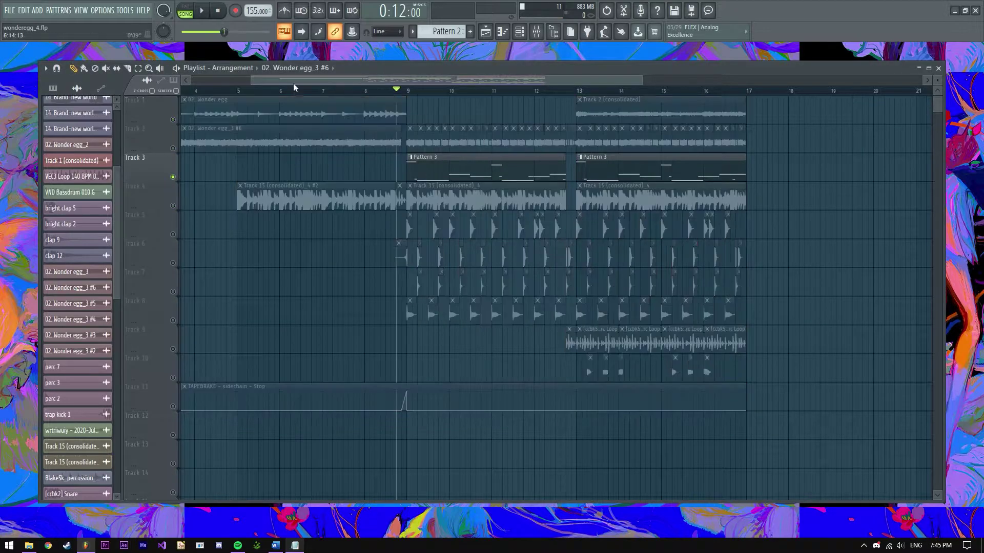
# Step: Audition the soloed Pattern 3 clip on Track 3 and check the VEC3 Bass C 132 channel in the mixer
pyautogui.click(205, 12)
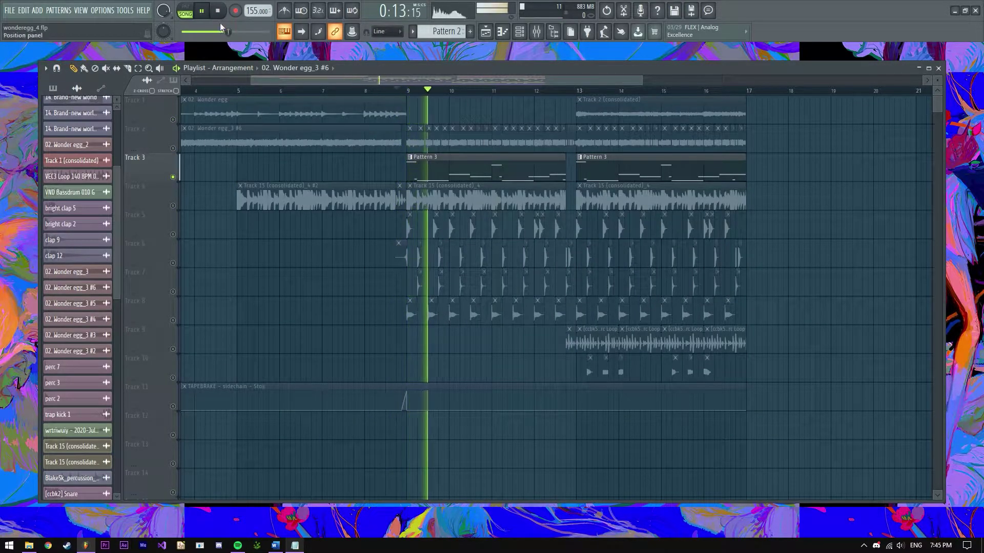
pyautogui.press('space')
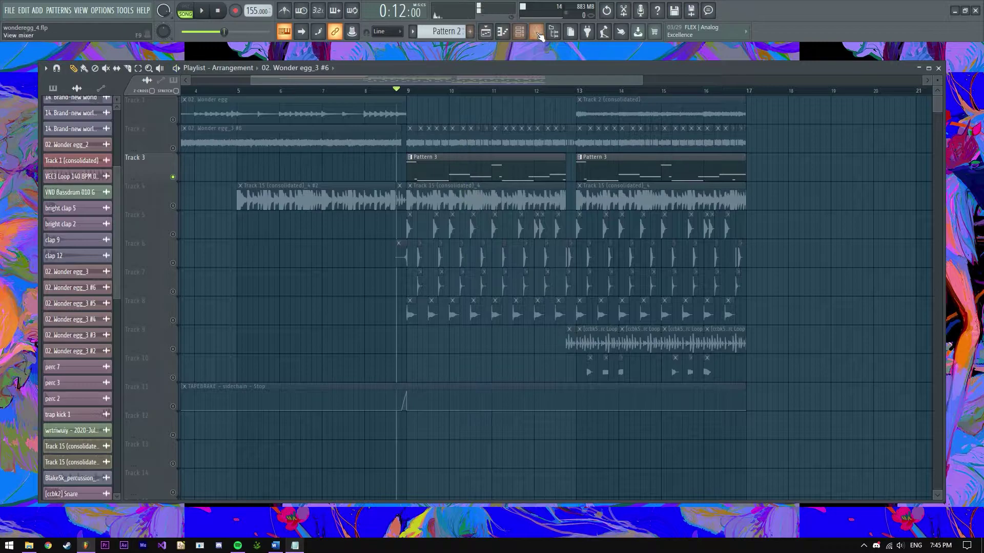
pyautogui.press('F9')
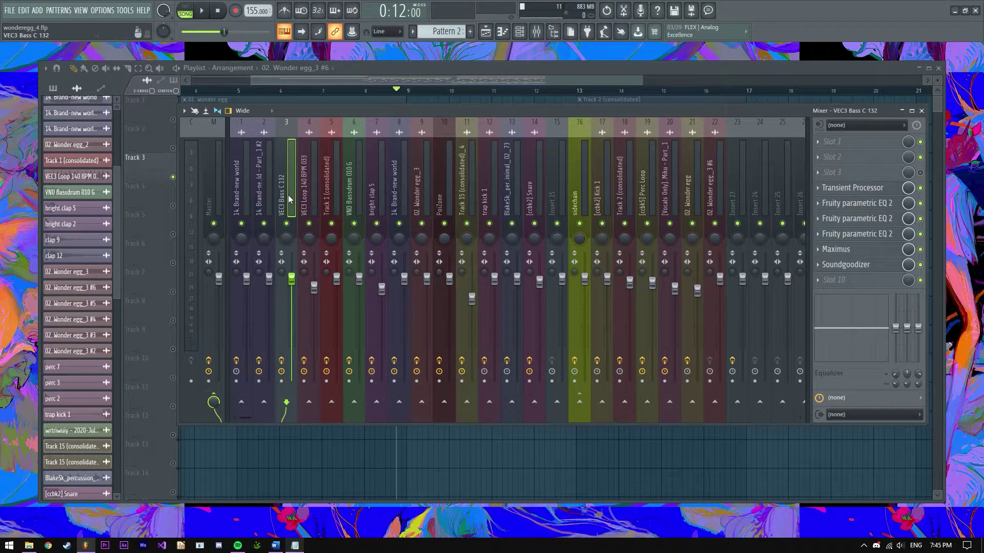
pyautogui.click(493, 66)
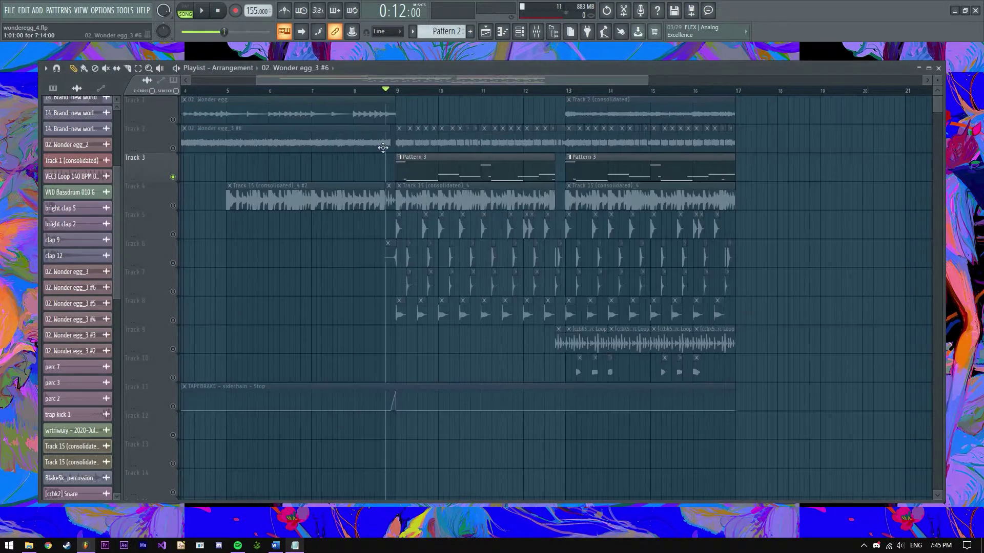
# Step: Audition the soloed Pattern 3 clip on Track 3, and select the PoiZone channel in the mixer
pyautogui.click(205, 12)
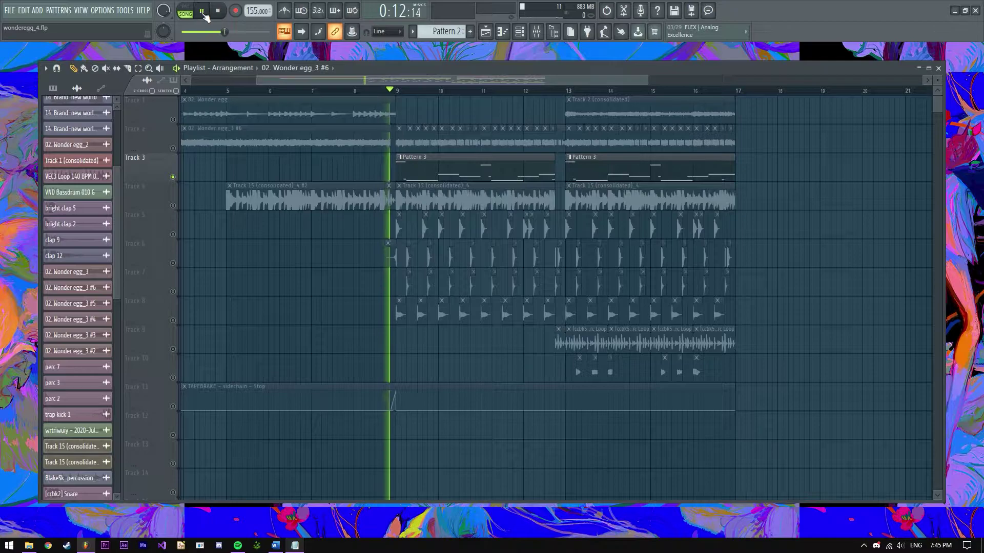
pyautogui.click(230, 14)
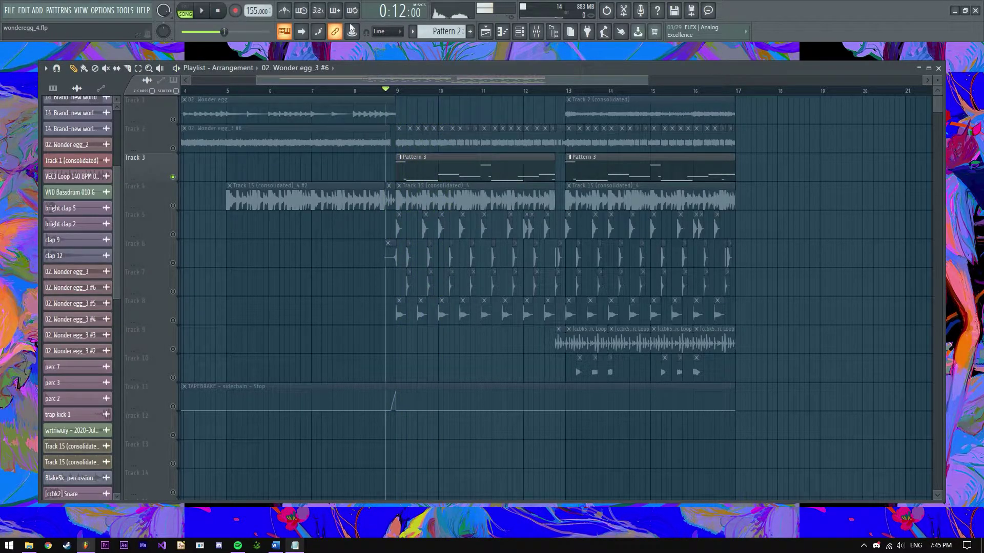
pyautogui.click(536, 31)
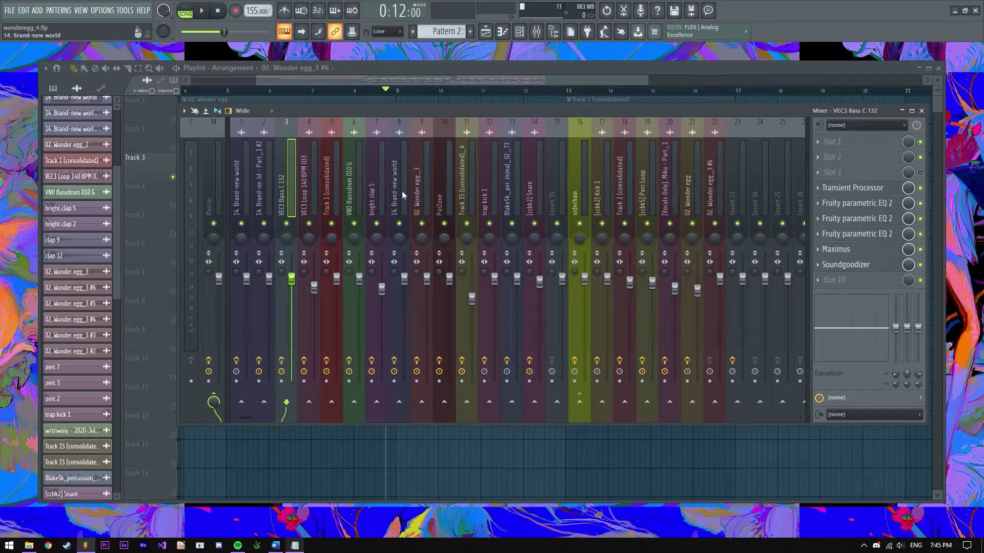
pyautogui.click(441, 194)
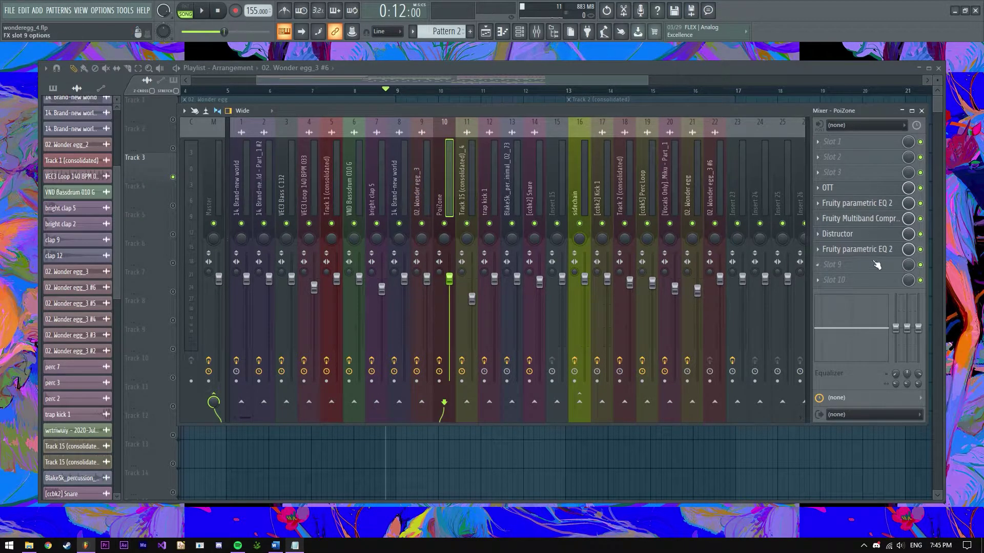
# Step: Examine the spectrum in PoiZone's last Fruity parametric EQ 2 while the song plays, and stop playback
pyautogui.click(860, 249)
pyautogui.press('space')
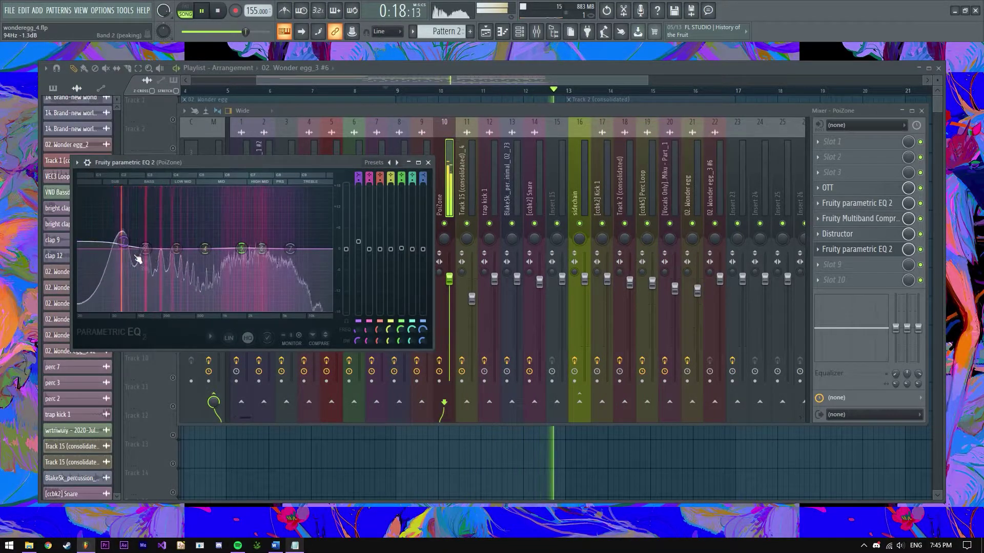
pyautogui.press('space')
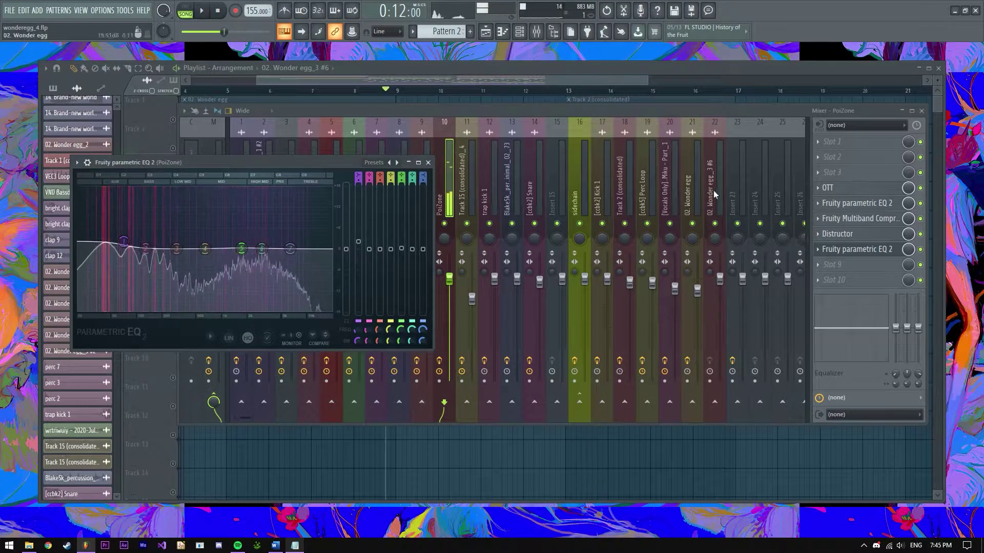
# Step: View the OTT multiband compressor on the PoiZone channel, and close it
pyautogui.click(852, 189)
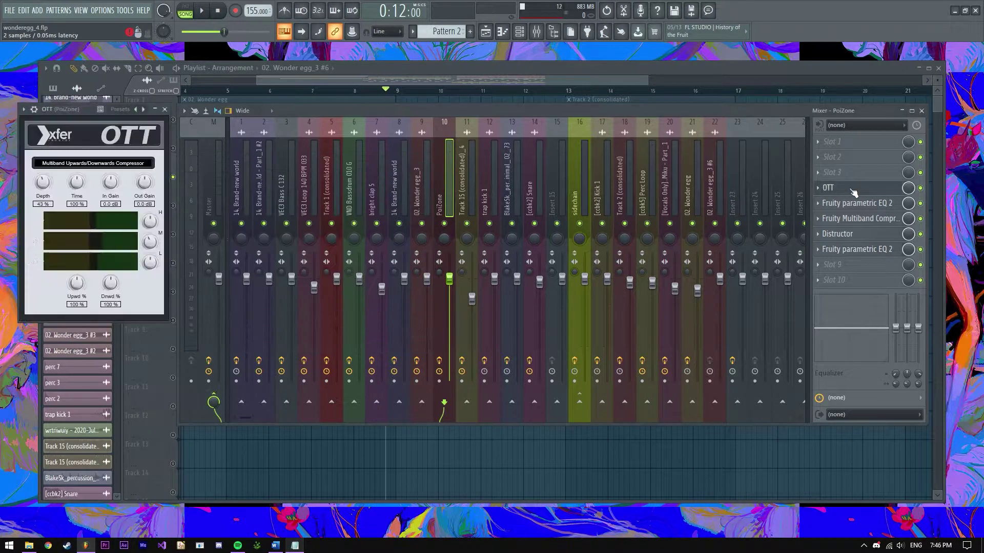
pyautogui.moveTo(75, 111); pyautogui.dragTo(93, 105)
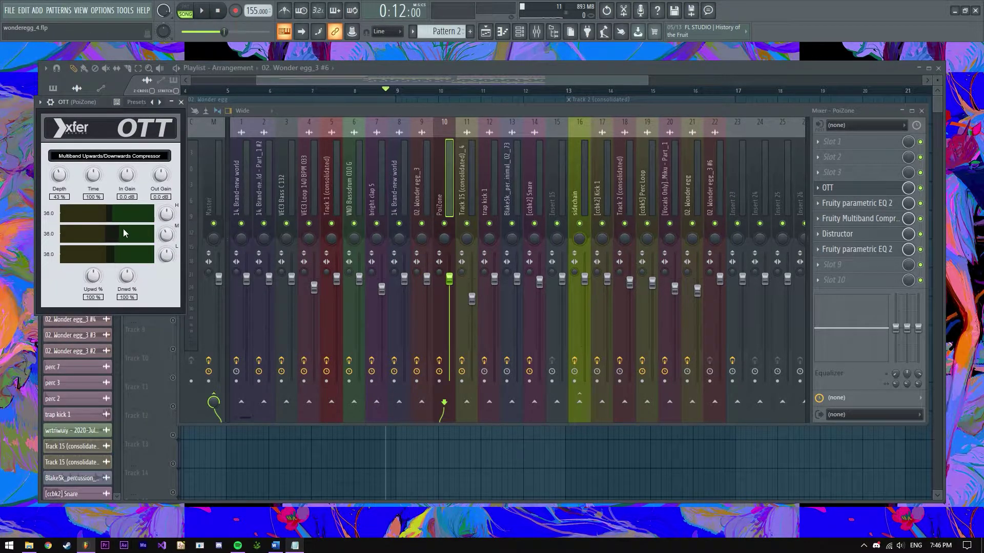
pyautogui.click(180, 102)
# Step: Examine the mid-frequency cut in the Fruity parametric EQ 2 right after OTT on PoiZone, and close it
pyautogui.click(866, 204)
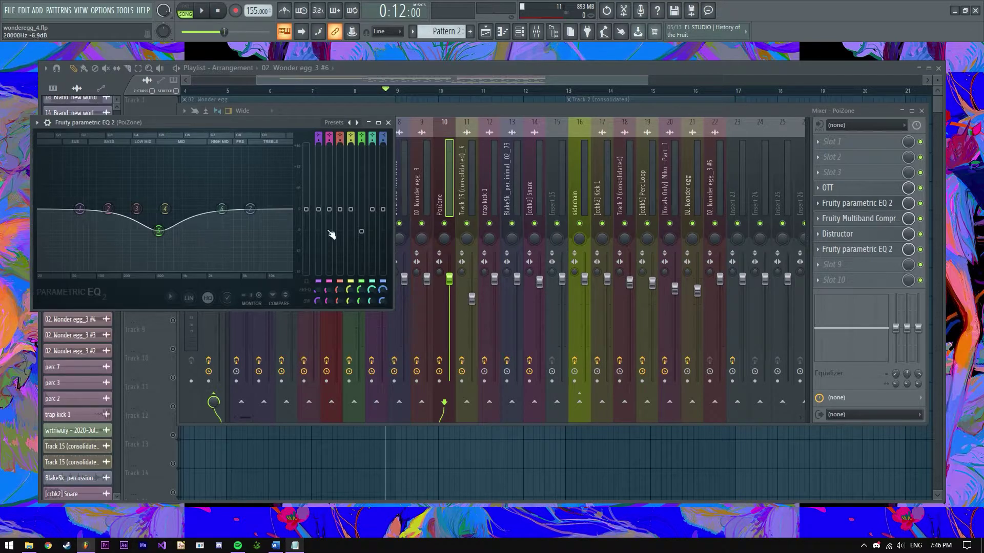
pyautogui.moveTo(205, 118); pyautogui.dragTo(265, 118)
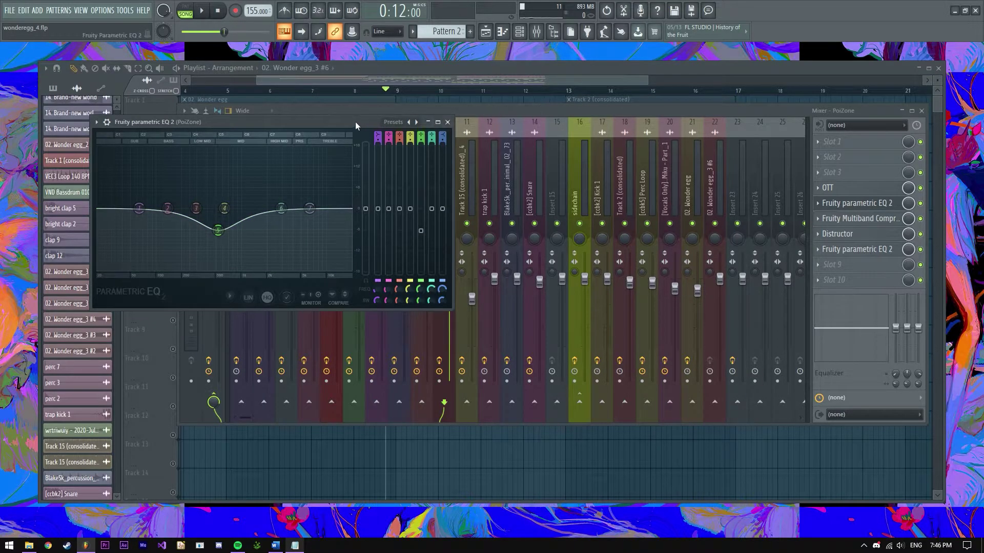
pyautogui.moveTo(355, 122); pyautogui.dragTo(333, 116)
pyautogui.click(425, 116)
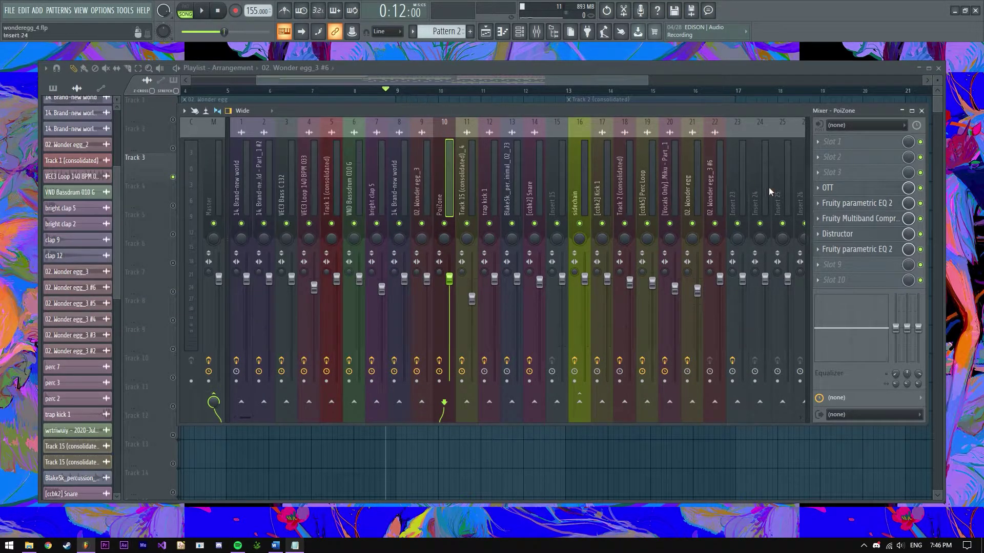
# Step: Examine the low boost in PoiZone's last Fruity parametric EQ 2, and close the EQ
pyautogui.click(861, 219)
pyautogui.click(856, 249)
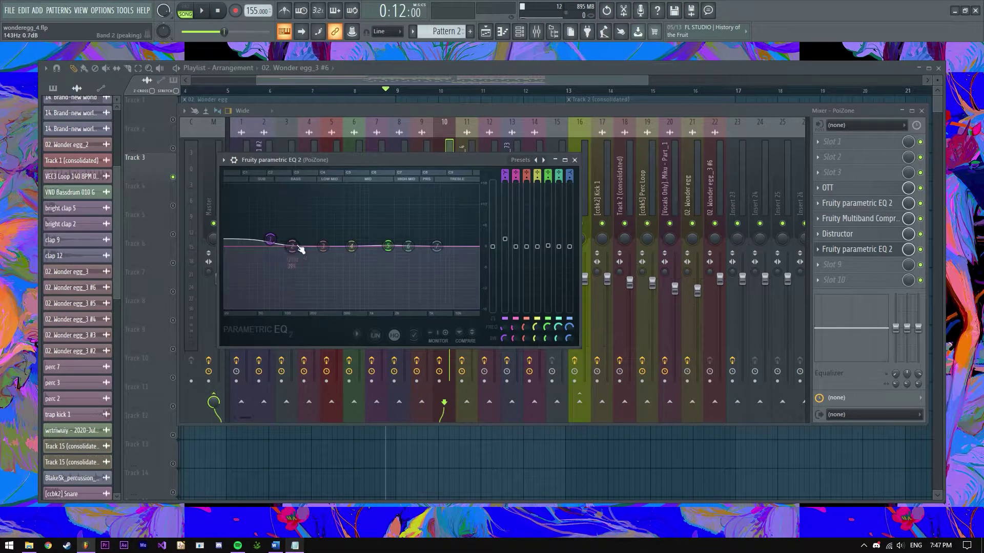
pyautogui.moveTo(402, 164); pyautogui.dragTo(475, 163)
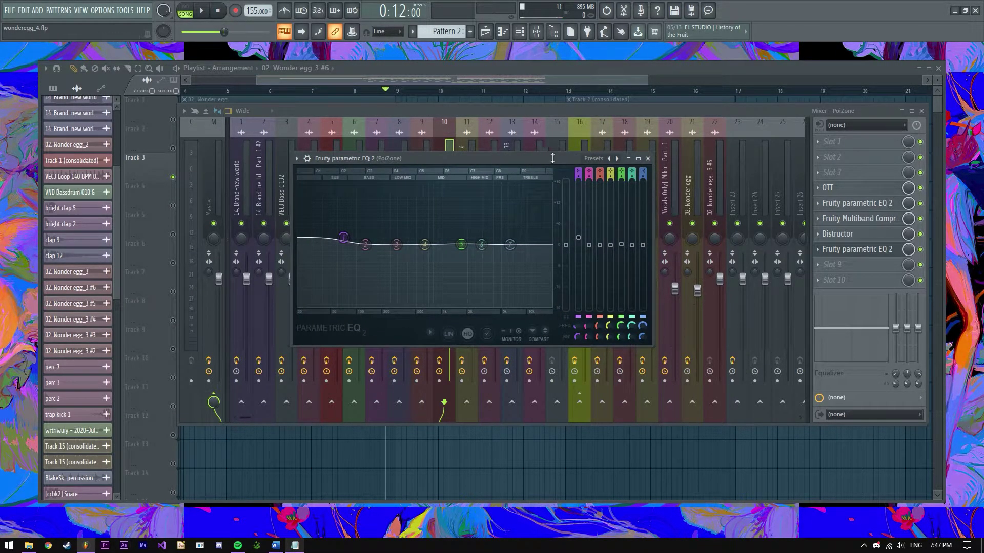
pyautogui.moveTo(538, 162); pyautogui.dragTo(555, 148)
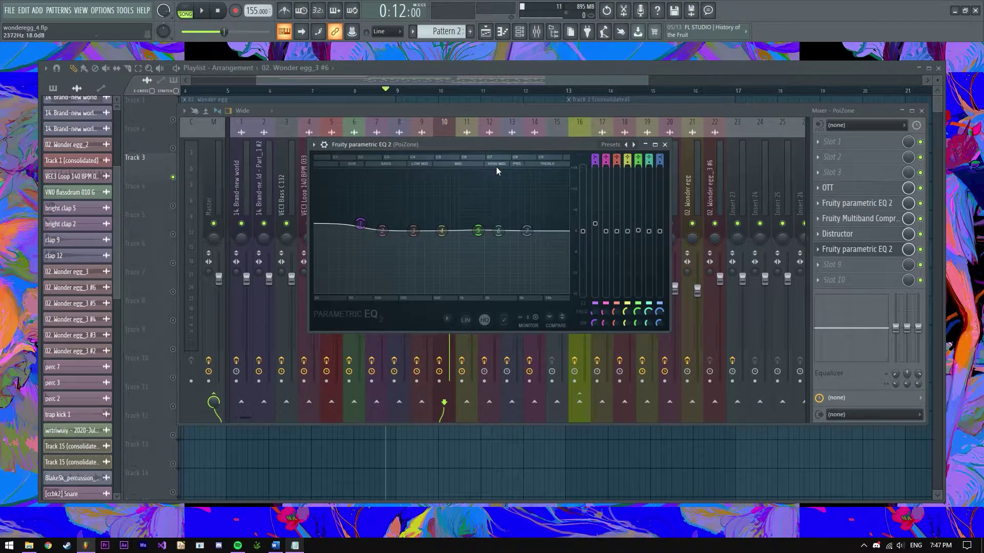
pyautogui.moveTo(475, 145); pyautogui.dragTo(453, 140)
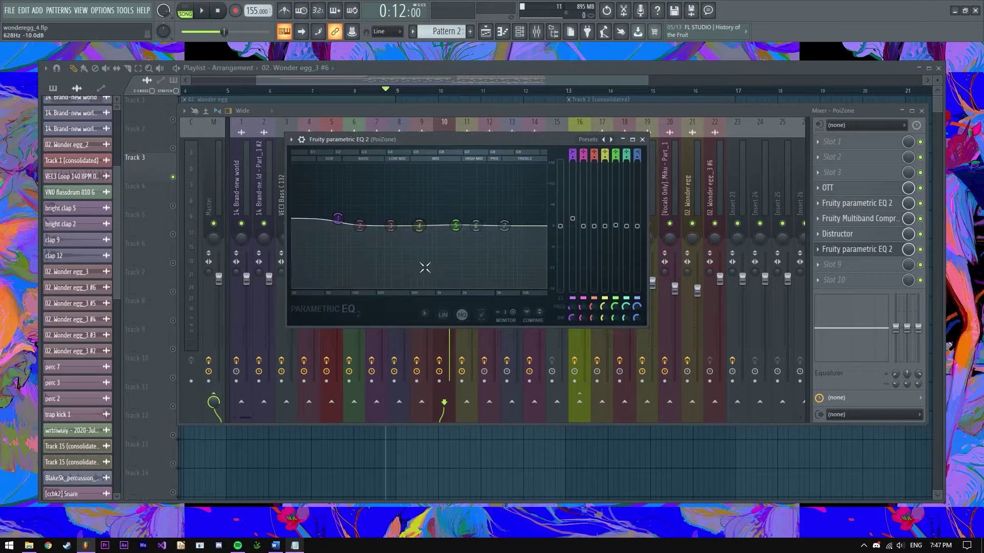
pyautogui.click(642, 139)
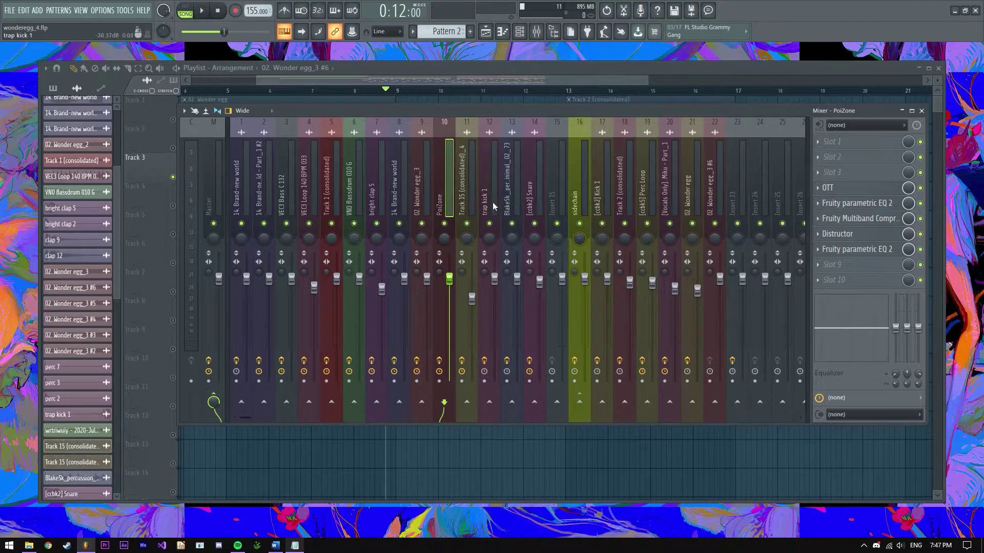
# Step: Check the Track 15 (consolidated)_4 channel's effects, and audition the soloed Track 2 in the playlist from bar 9
pyautogui.click(471, 185)
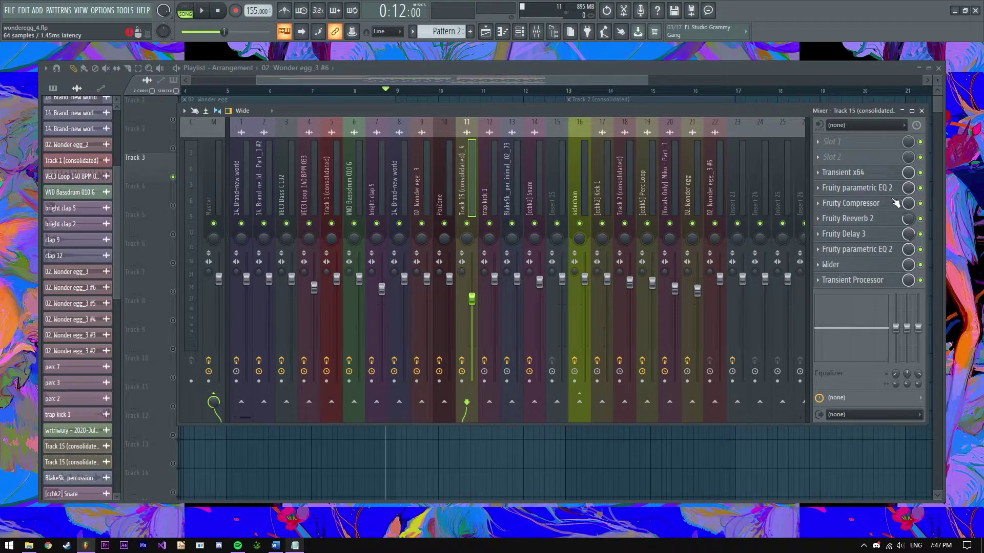
pyautogui.press('F9')
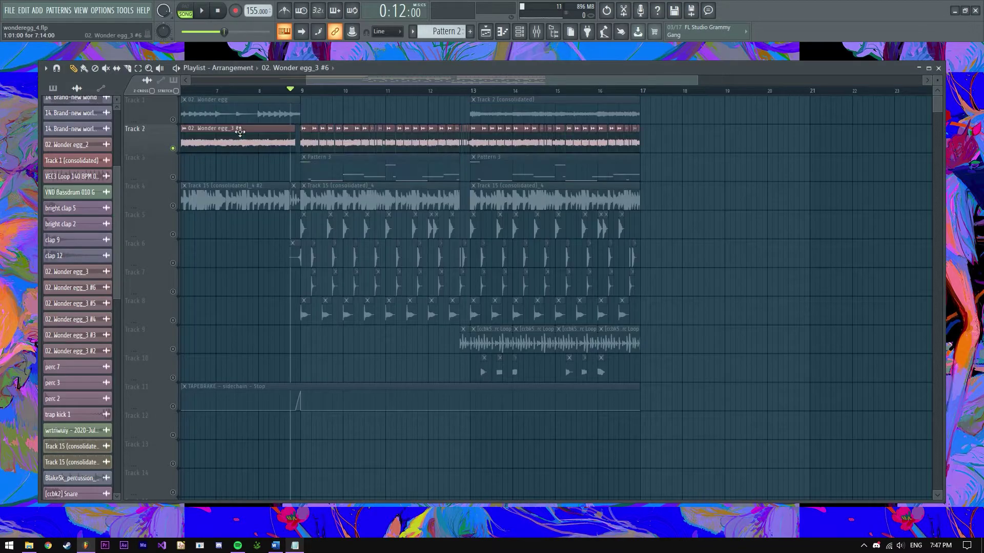
pyautogui.click(305, 93)
pyautogui.moveTo(310, 98); pyautogui.dragTo(300, 90)
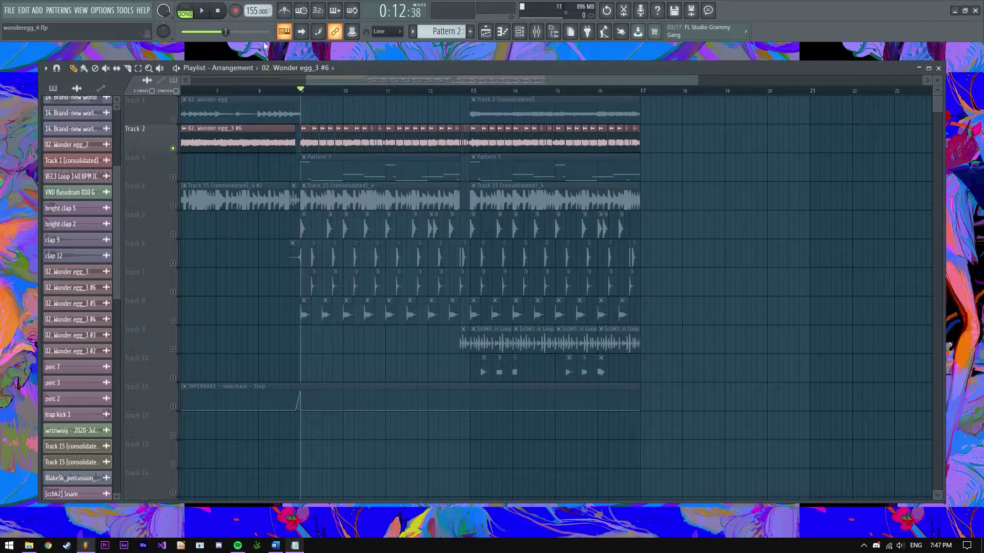
pyautogui.click(202, 18)
pyautogui.click(202, 18)
# Step: Select the 02. Wonder egg_3 mixer channel, and check its first Fruity parametric EQ 2
pyautogui.click(537, 31)
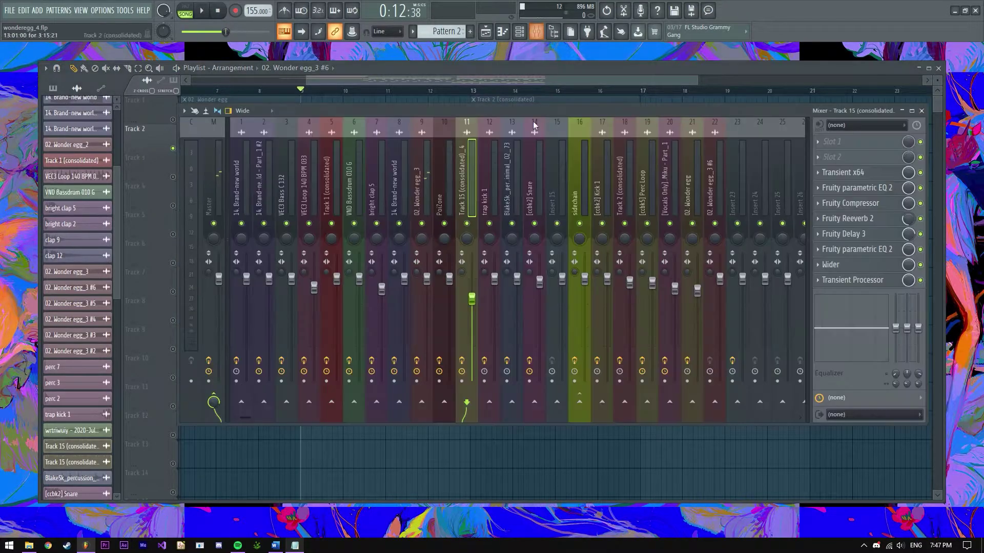
pyautogui.click(424, 185)
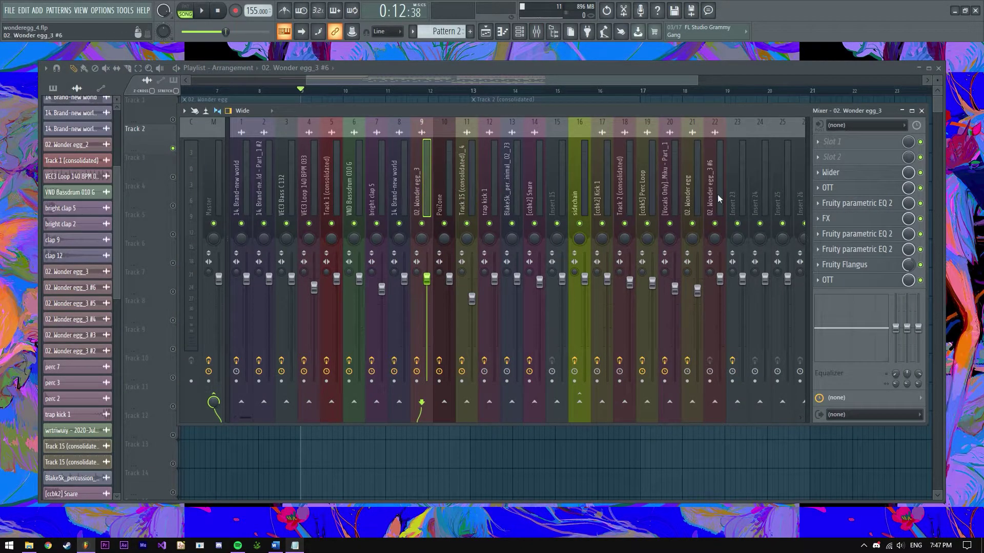
pyautogui.click(857, 203)
pyautogui.click(361, 96)
# Step: Examine the low cut in the Fruity parametric EQ 2 after FX on 02. Wonder egg_3 during playback
pyautogui.click(856, 234)
pyautogui.moveTo(217, 125); pyautogui.dragTo(566, 186)
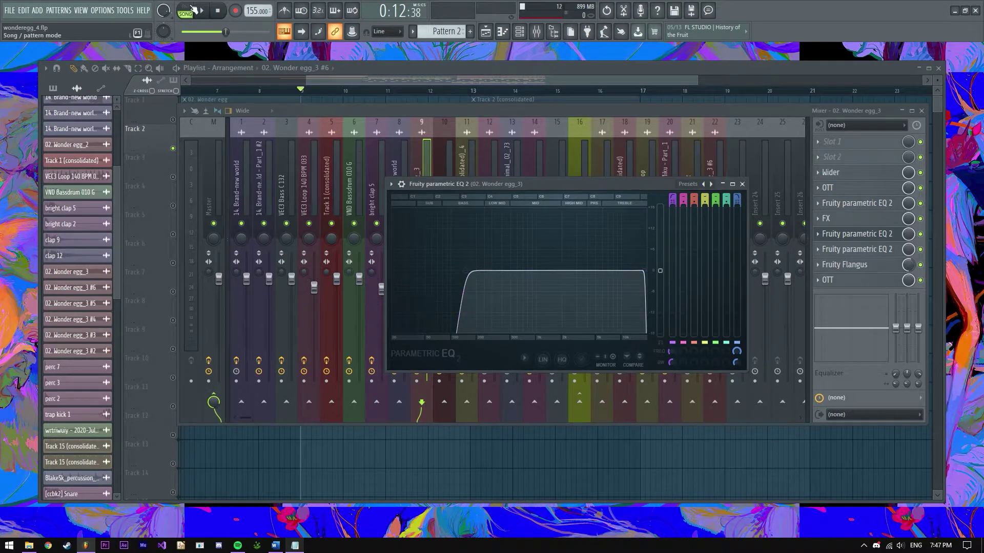
pyautogui.press('space')
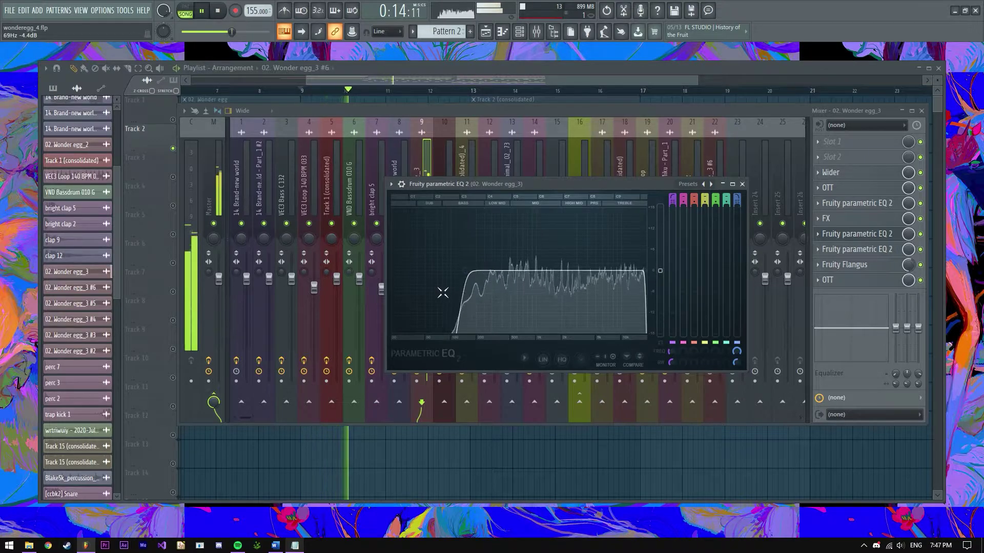
pyautogui.click(220, 15)
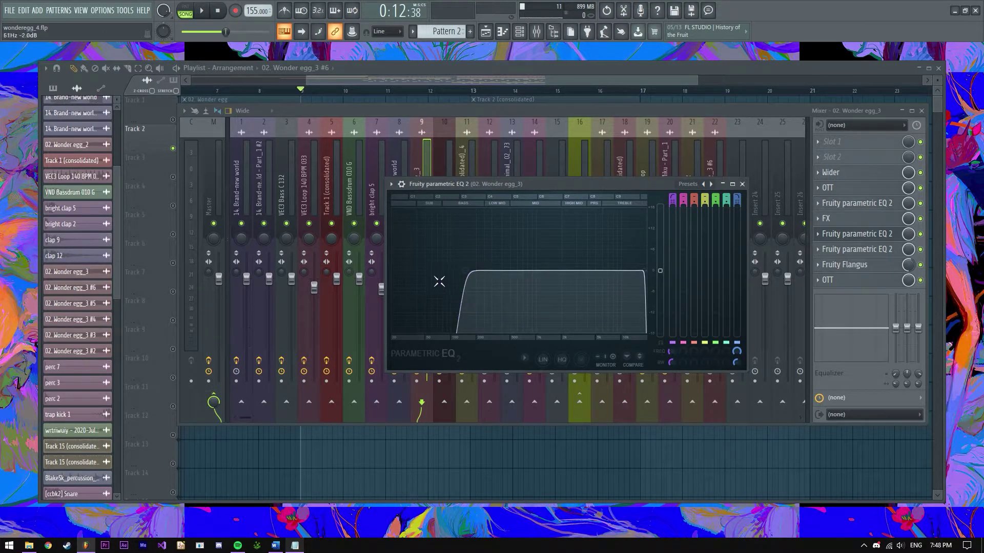
# Step: Recheck the first Fruity parametric EQ 2 on 02. Wonder egg_3, close it and return to the playlist
pyautogui.click(834, 234)
pyautogui.click(838, 204)
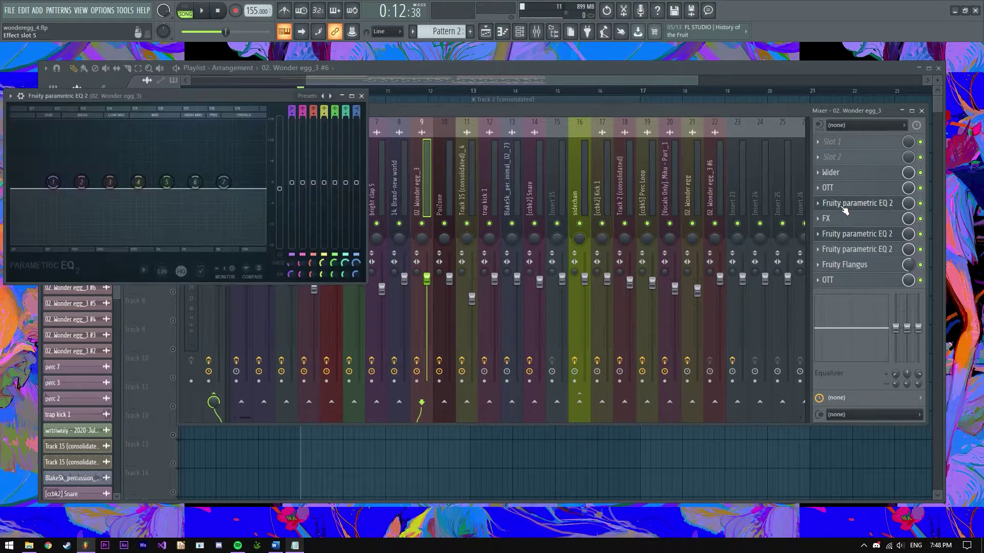
pyautogui.click(362, 96)
pyautogui.press('F9')
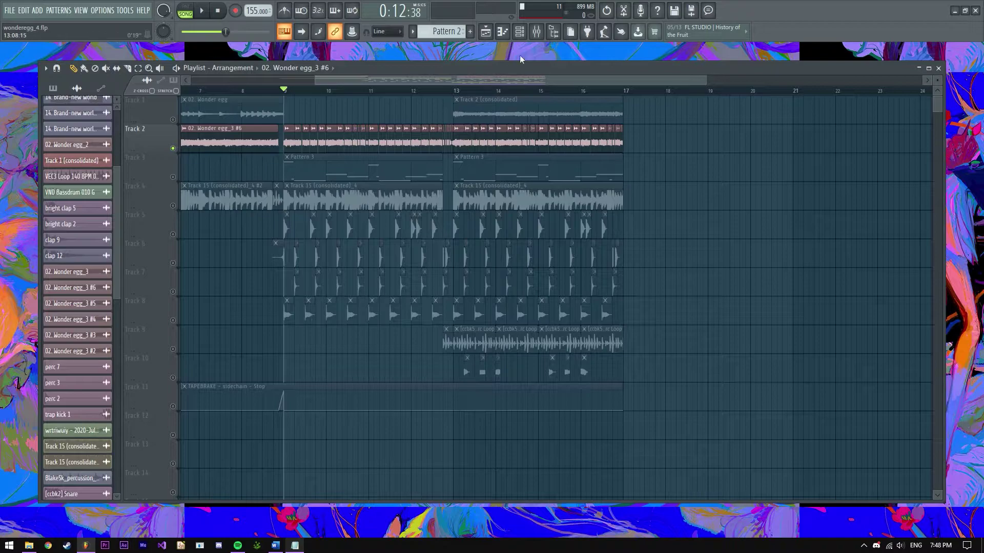
# Step: Review the low-cut Fruity parametric EQ 2 on 02. Wonder egg_3, and compare that channel with PoiZone in the mixer
pyautogui.click(537, 31)
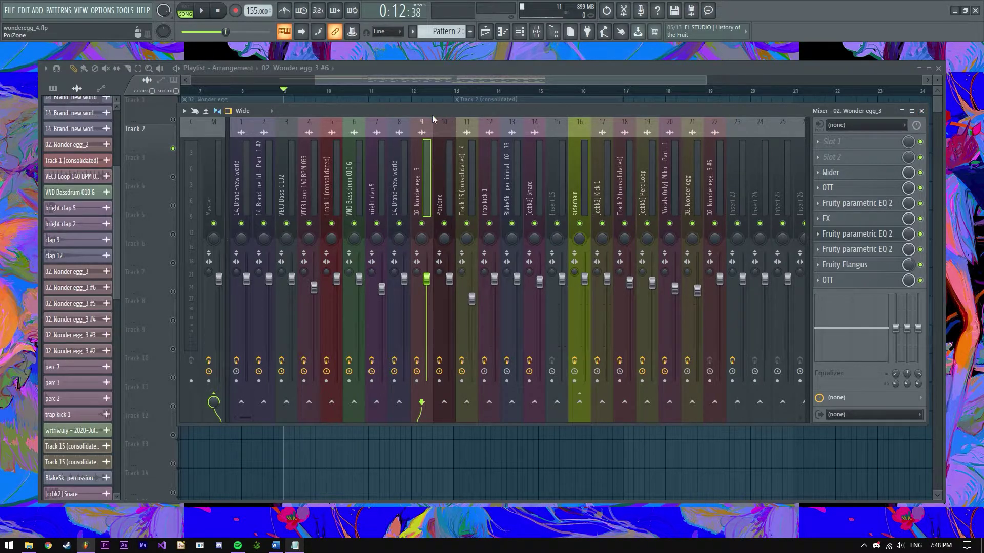
pyautogui.click(866, 233)
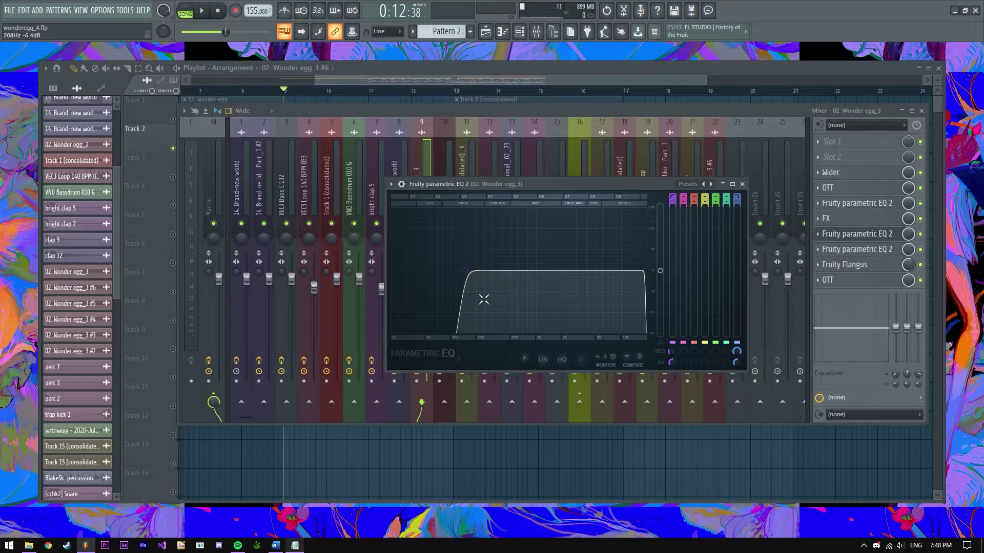
pyautogui.click(742, 184)
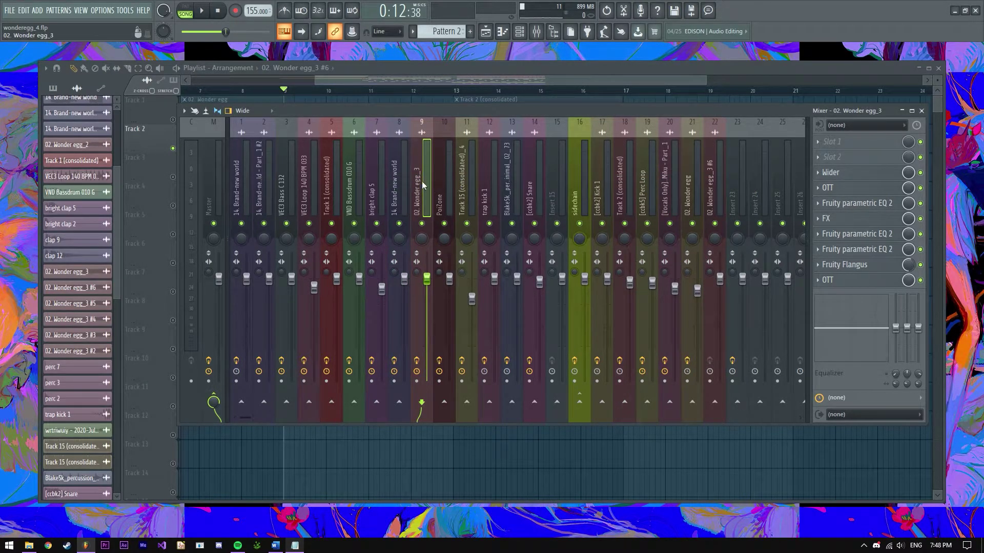
pyautogui.click(438, 181)
pyautogui.click(427, 179)
pyautogui.click(439, 202)
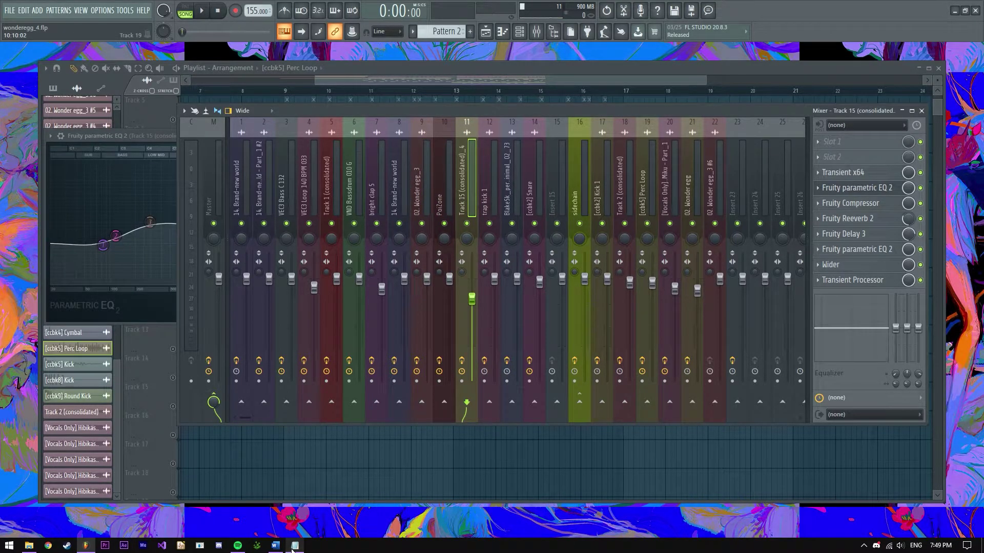
# Step: Highlight the "-compressor/multiband compressor/limiter" line in the Notepad topic list, and return to FL Studio
pyautogui.click(295, 546)
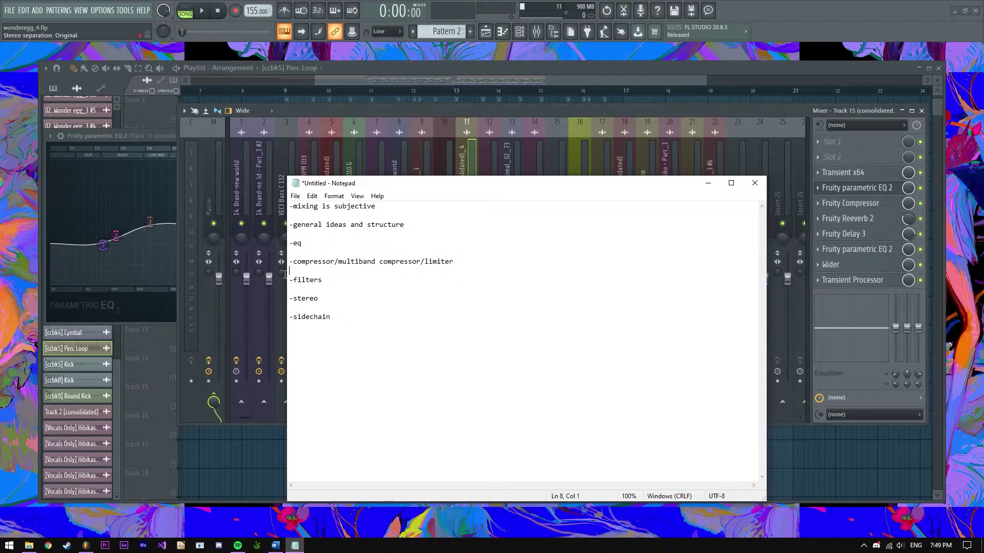
pyautogui.moveTo(467, 263); pyautogui.dragTo(285, 263)
pyautogui.click(484, 263)
pyautogui.moveTo(491, 189); pyautogui.dragTo(477, 187)
pyautogui.click(466, 175)
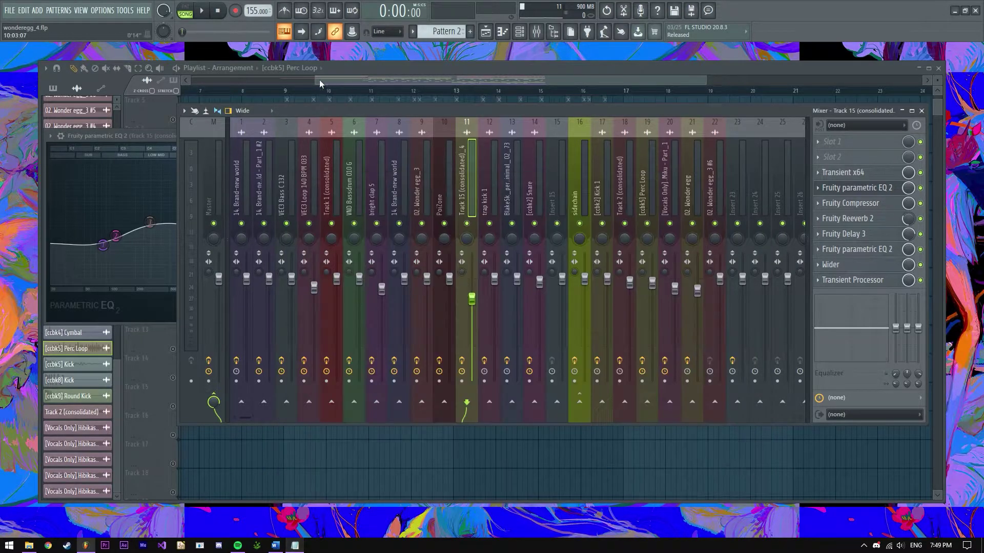
# Step: Unsolo the playlist so all tracks are enabled, and zoom in on the arrangement from bar 9 onward
pyautogui.click(321, 79)
pyautogui.moveTo(320, 81); pyautogui.dragTo(329, 81)
pyautogui.scroll(4, 369, 229)
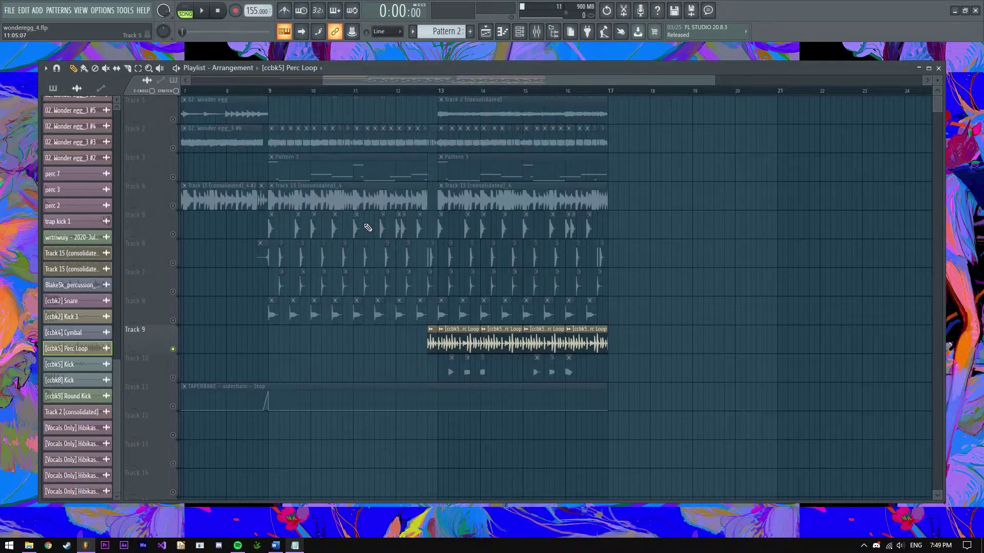
pyautogui.rightClick(173, 176)
pyautogui.rightClick(173, 177)
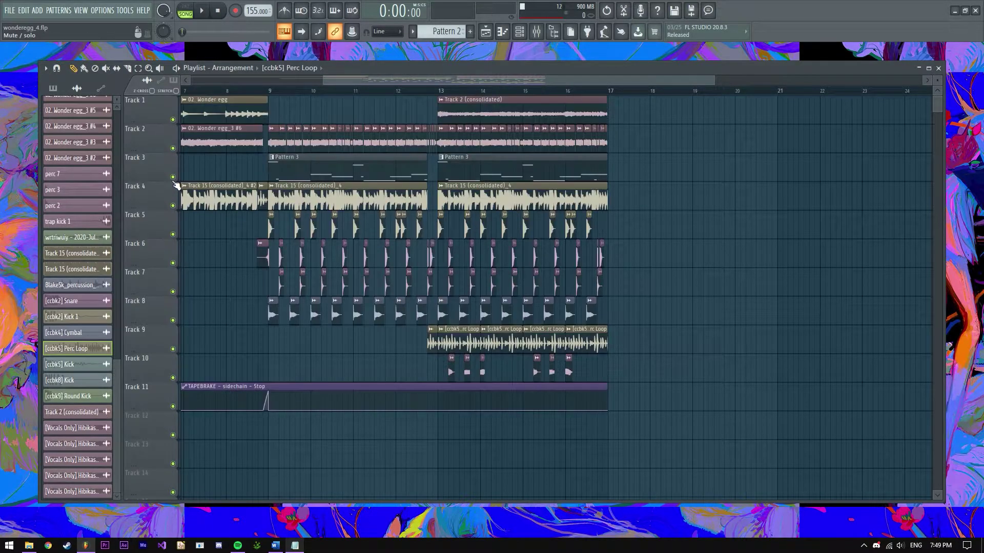
pyautogui.moveTo(716, 84); pyautogui.dragTo(502, 81)
pyautogui.moveTo(442, 79); pyautogui.dragTo(454, 92)
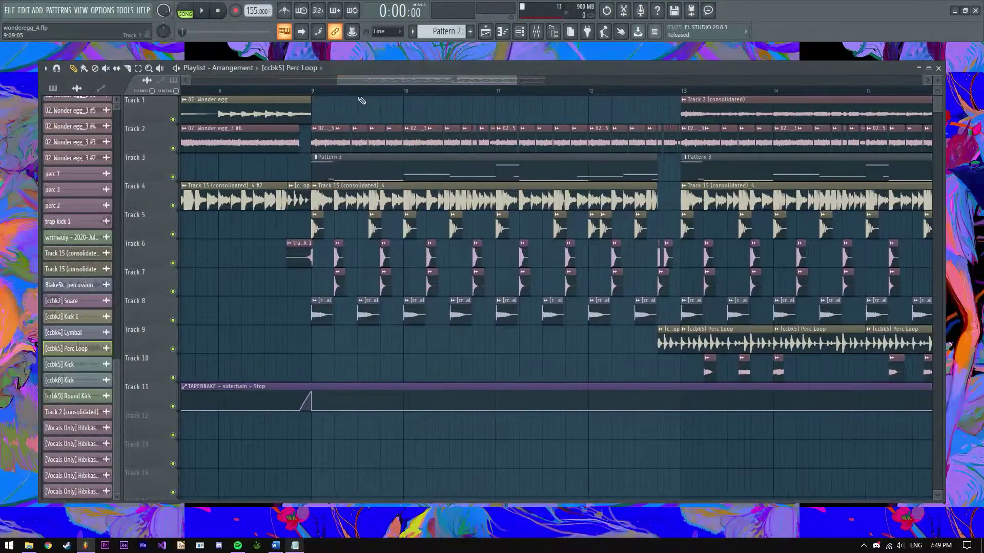
# Step: Examine the arrangement's sections across bars 1 to 17 in the playlist
pyautogui.moveTo(343, 81); pyautogui.dragTo(386, 78)
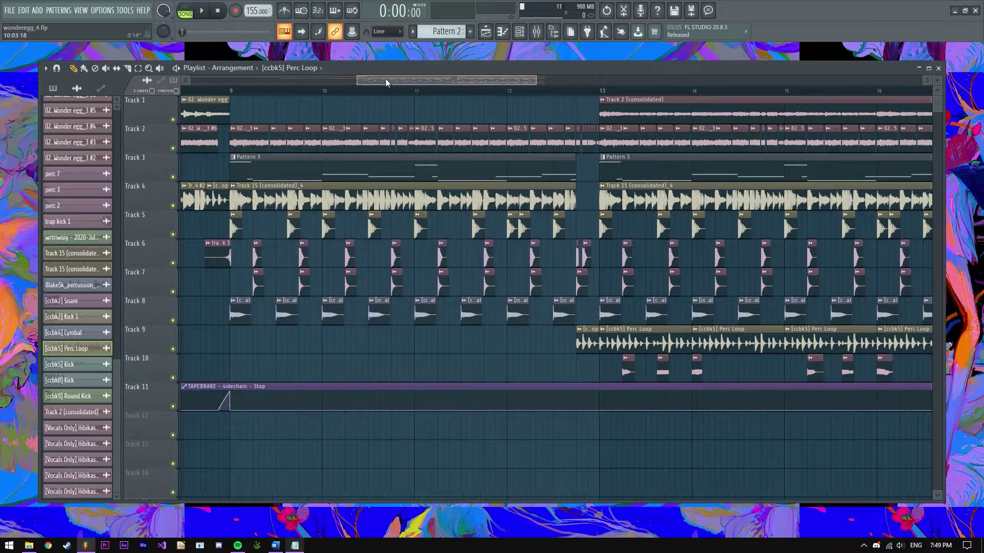
pyautogui.moveTo(536, 81); pyautogui.dragTo(489, 79)
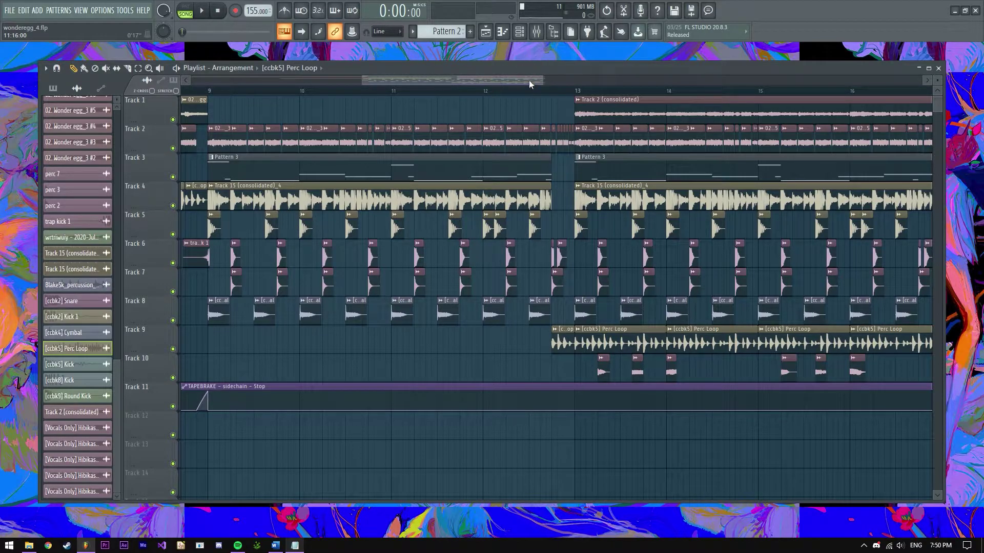
pyautogui.moveTo(488, 82); pyautogui.dragTo(565, 81)
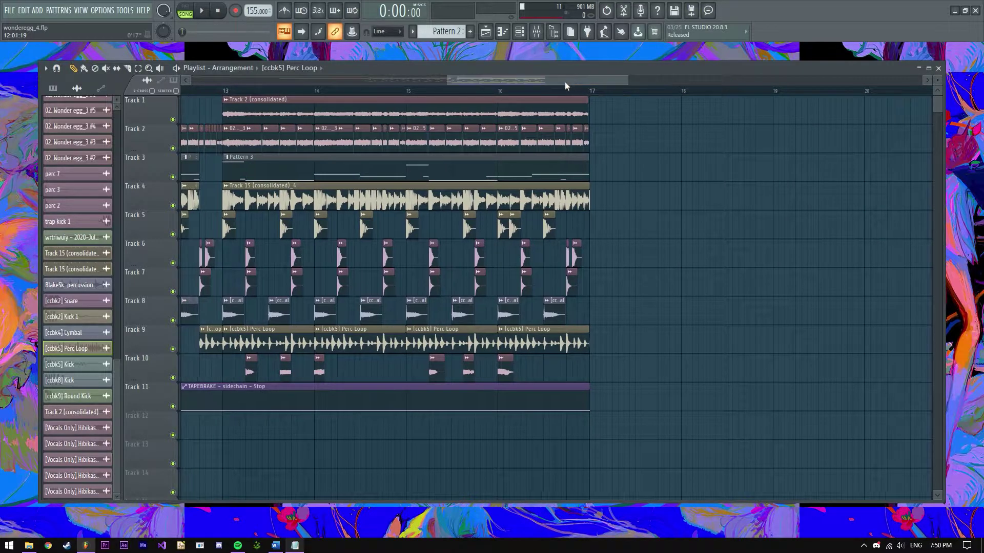
pyautogui.moveTo(448, 82); pyautogui.dragTo(215, 86)
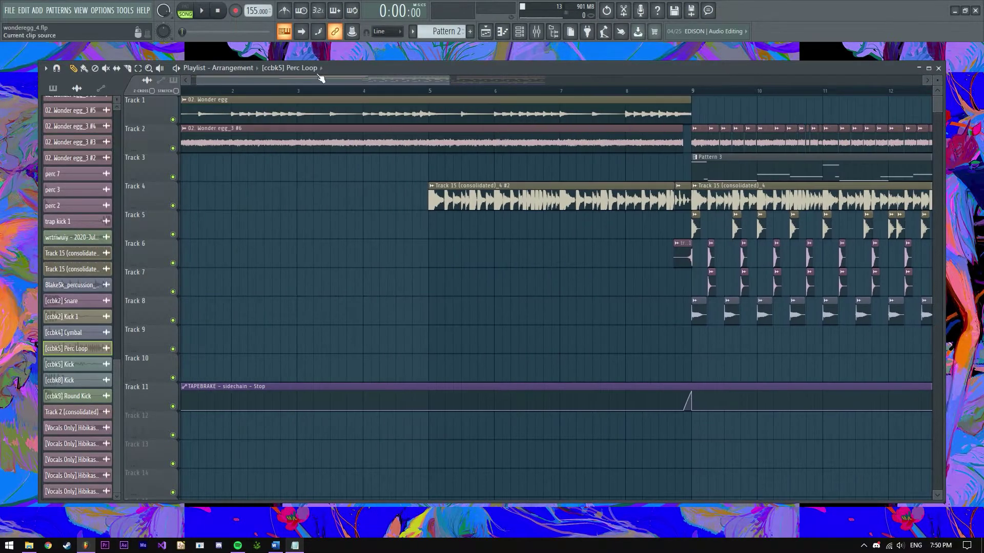
pyautogui.moveTo(452, 81); pyautogui.dragTo(554, 81)
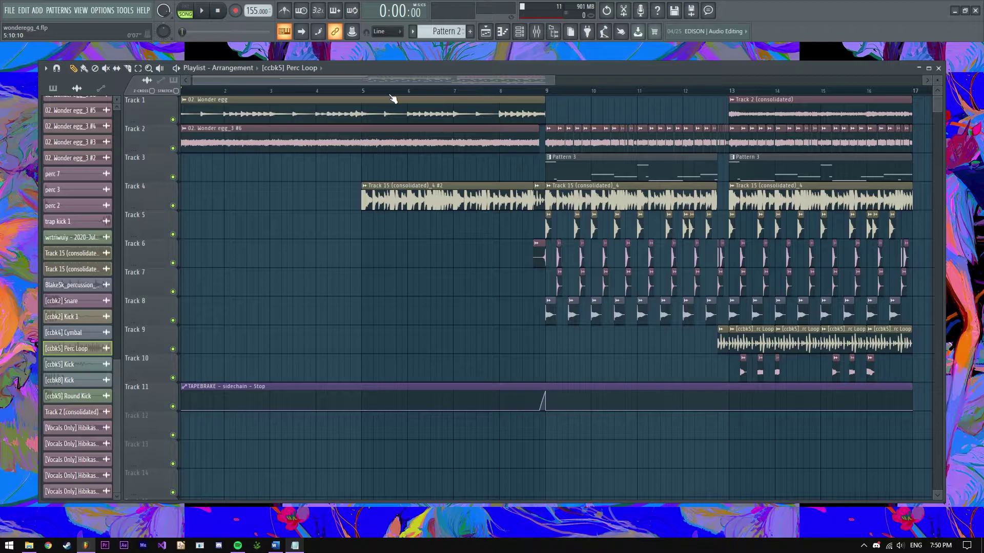
pyautogui.moveTo(359, 80); pyautogui.dragTo(351, 80)
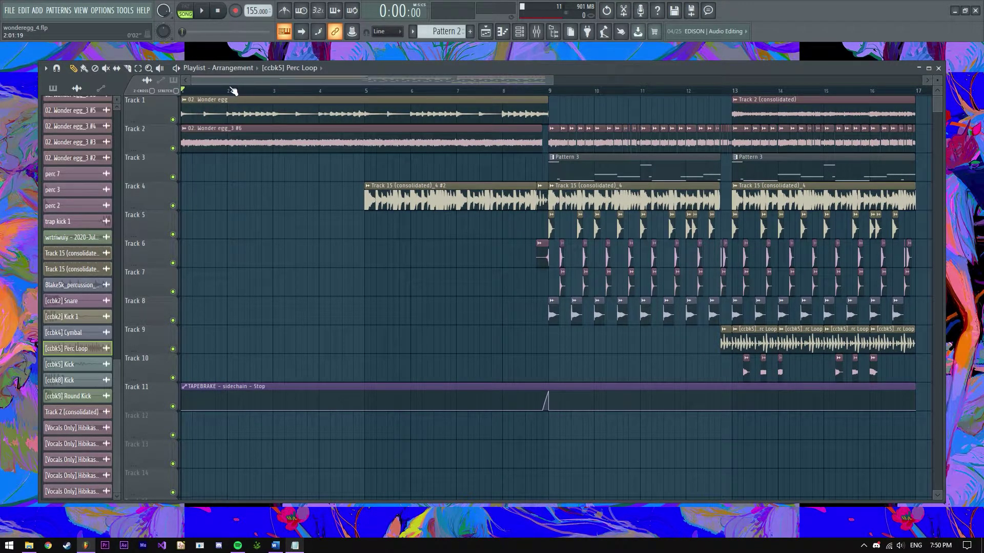
# Step: Review the OTT multiband compressor on the PoiZone mixer channel, including its depth setting
pyautogui.click(537, 32)
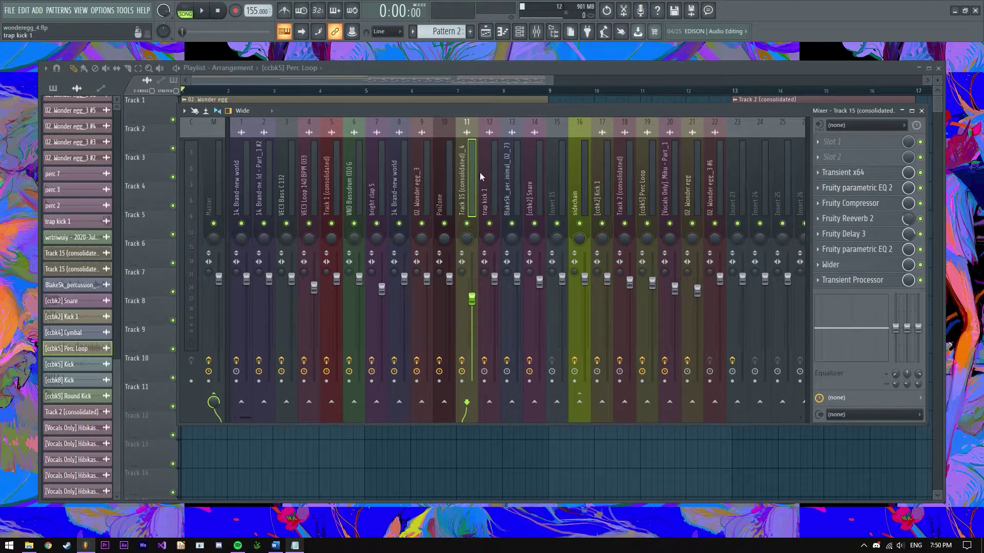
pyautogui.click(451, 178)
pyautogui.click(840, 187)
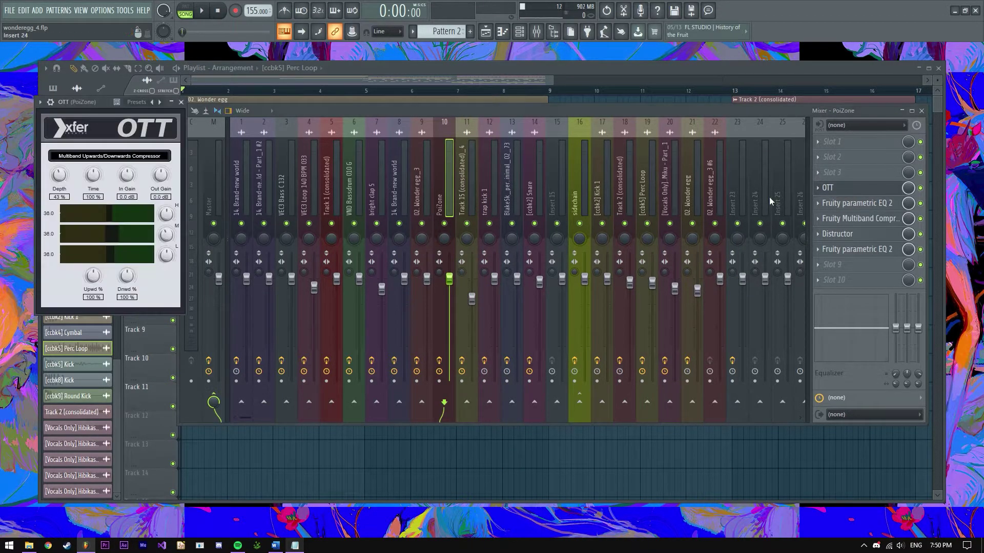
pyautogui.moveTo(102, 99); pyautogui.dragTo(556, 175)
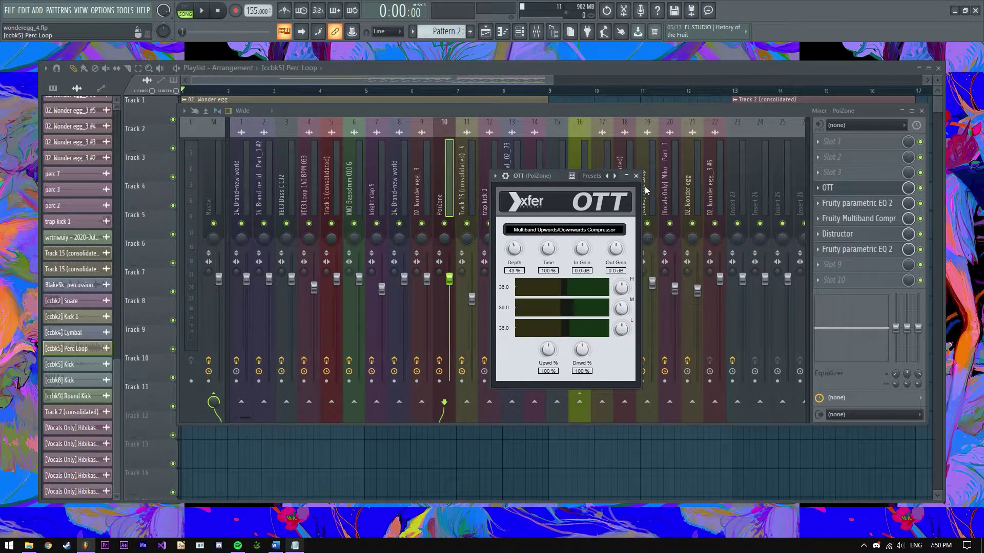
pyautogui.moveTo(555, 179); pyautogui.dragTo(589, 157)
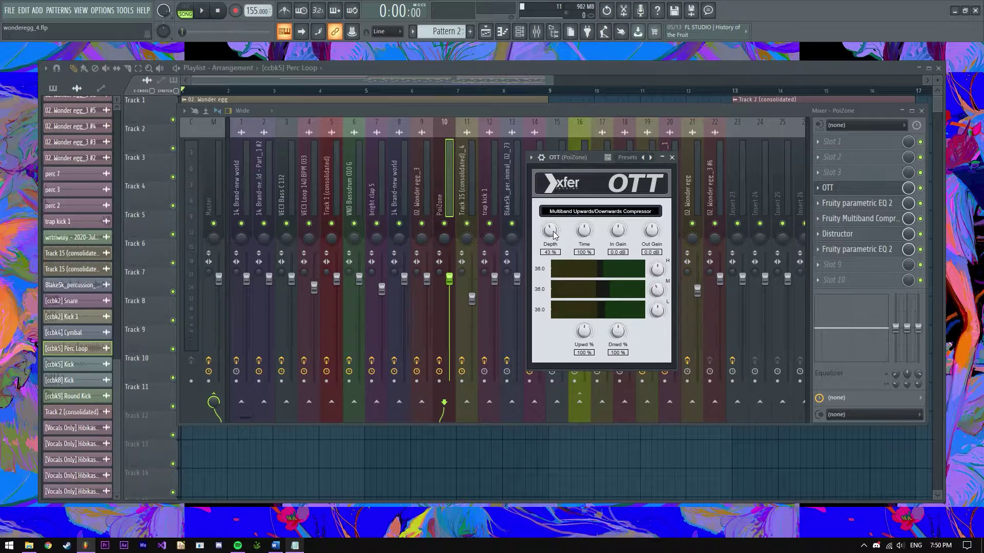
pyautogui.moveTo(589, 161); pyautogui.dragTo(597, 157)
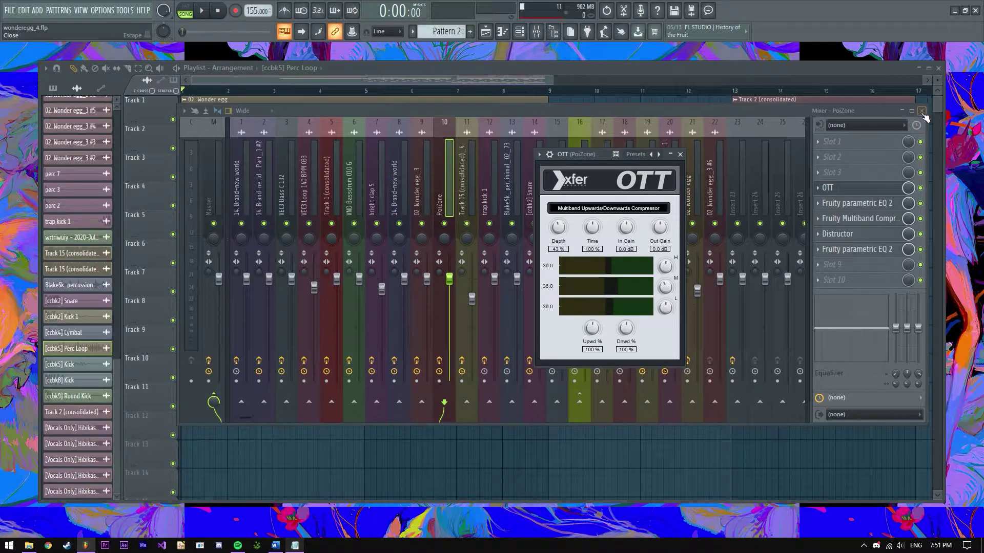
pyautogui.click(826, 187)
pyautogui.click(871, 188)
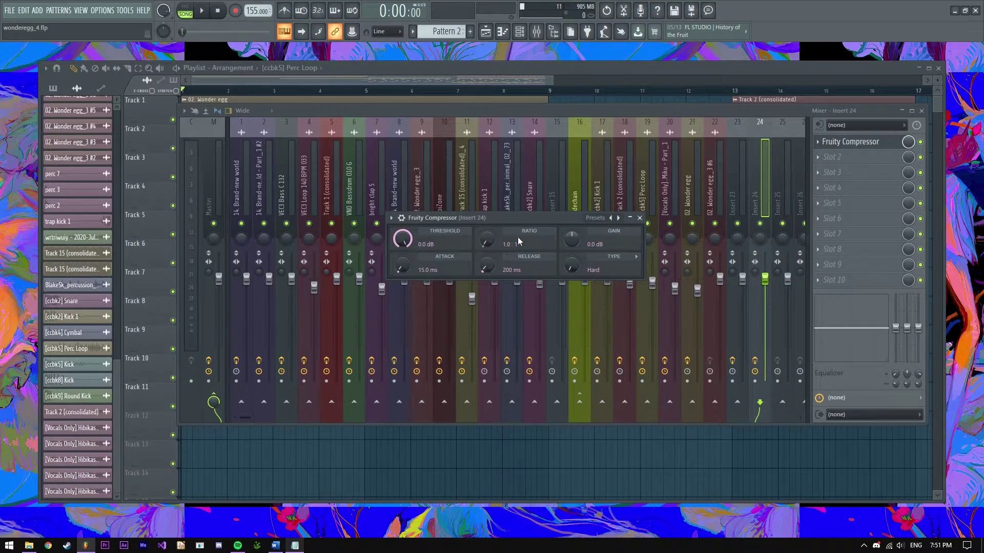
# Step: Raise the ratio of the Fruity Compressor on Insert 24
pyautogui.moveTo(509, 232); pyautogui.dragTo(508, 226)
pyautogui.moveTo(492, 243); pyautogui.dragTo(492, 215)
pyautogui.moveTo(531, 218); pyautogui.dragTo(556, 208)
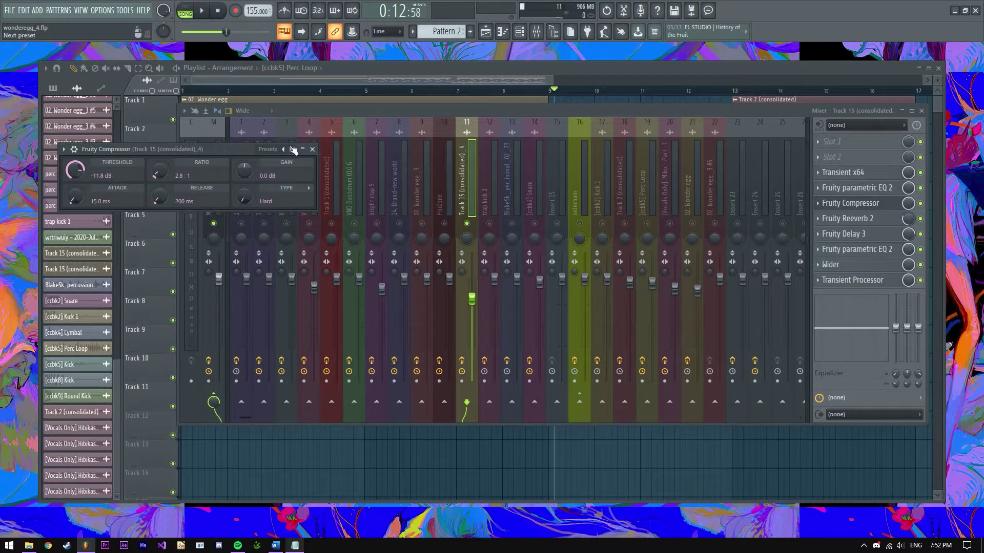
# Step: Review the threshold, ratio, attack and release of the Fruity Compressor on Track 15 (consolidated)_4
pyautogui.moveTo(220, 147); pyautogui.dragTo(498, 204)
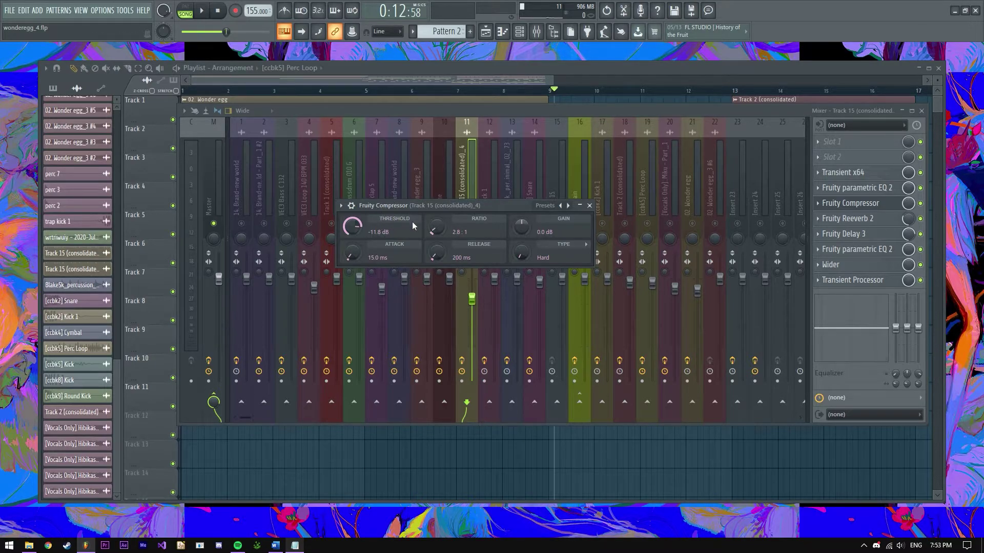
pyautogui.moveTo(459, 208)
pyautogui.mouseDown()
pyautogui.moveTo(506, 209)
pyautogui.moveTo(465, 211)
pyautogui.mouseUp()
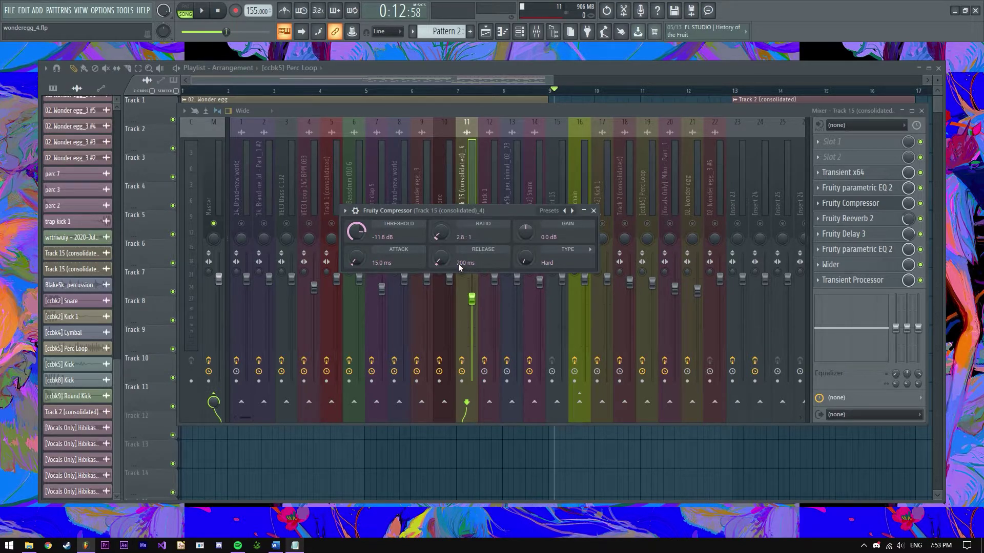
pyautogui.press('Escape')
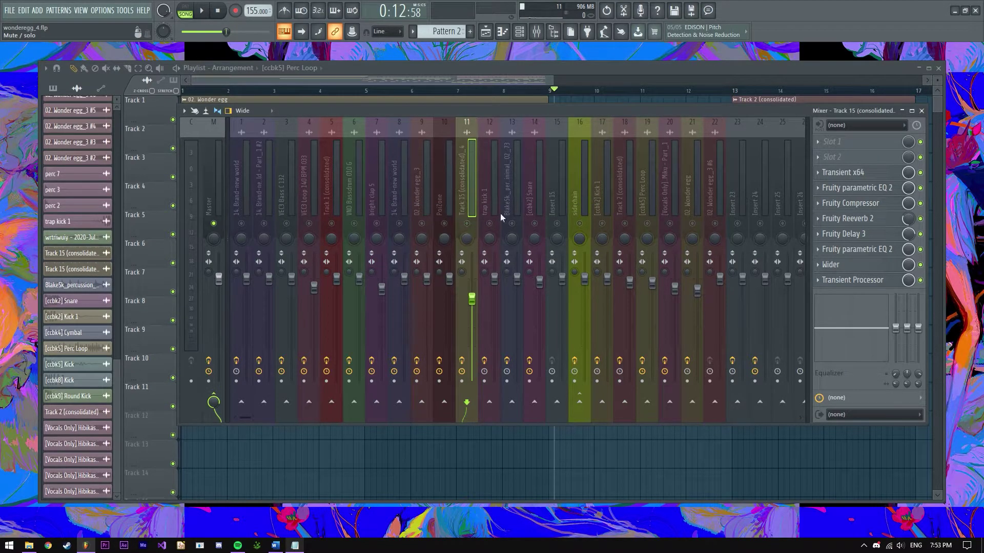
pyautogui.click(876, 205)
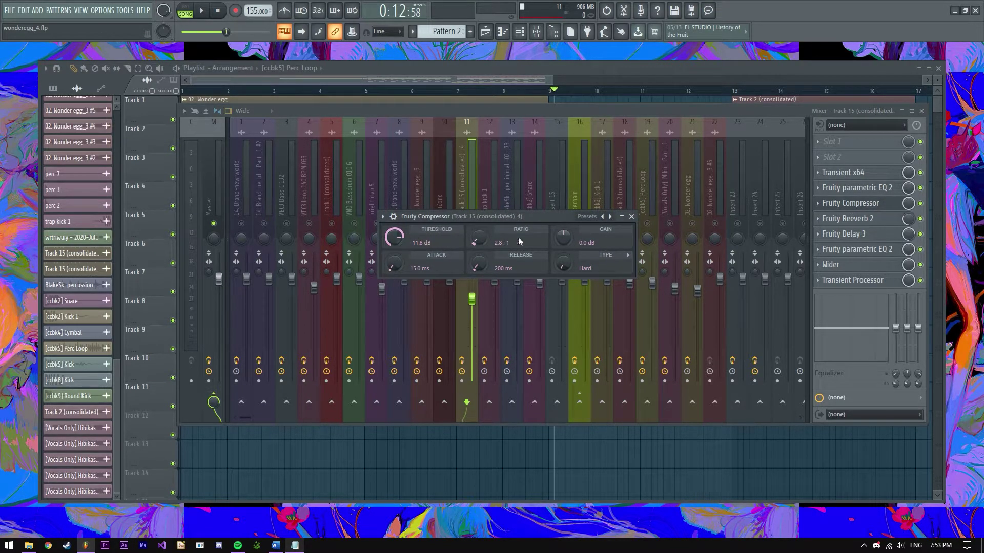
pyautogui.moveTo(536, 216)
pyautogui.mouseDown()
pyautogui.moveTo(521, 219)
pyautogui.moveTo(547, 214)
pyautogui.mouseUp()
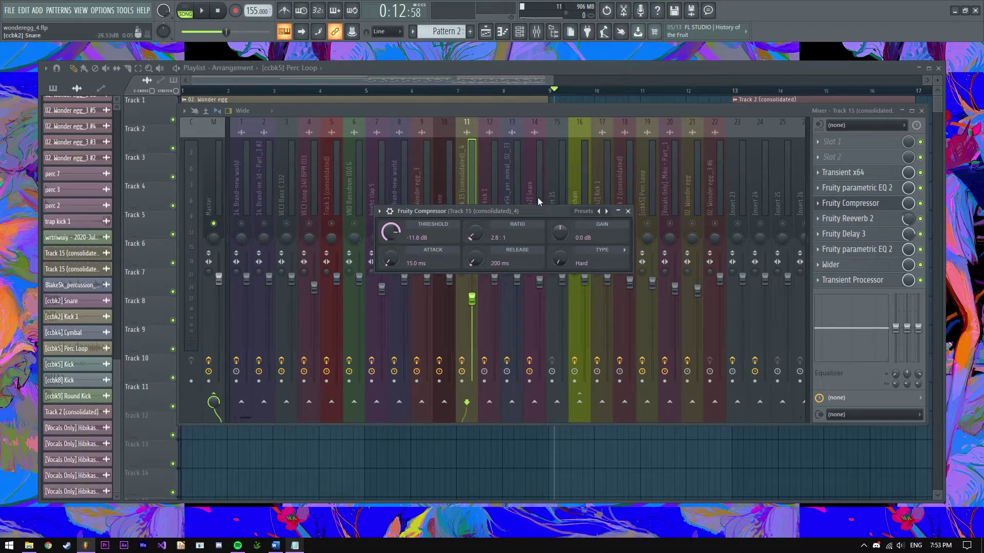
# Step: Solo Track 2 in the playlist, and open the OTT on the 02. Wonder egg_3 mixer channel
pyautogui.click(536, 32)
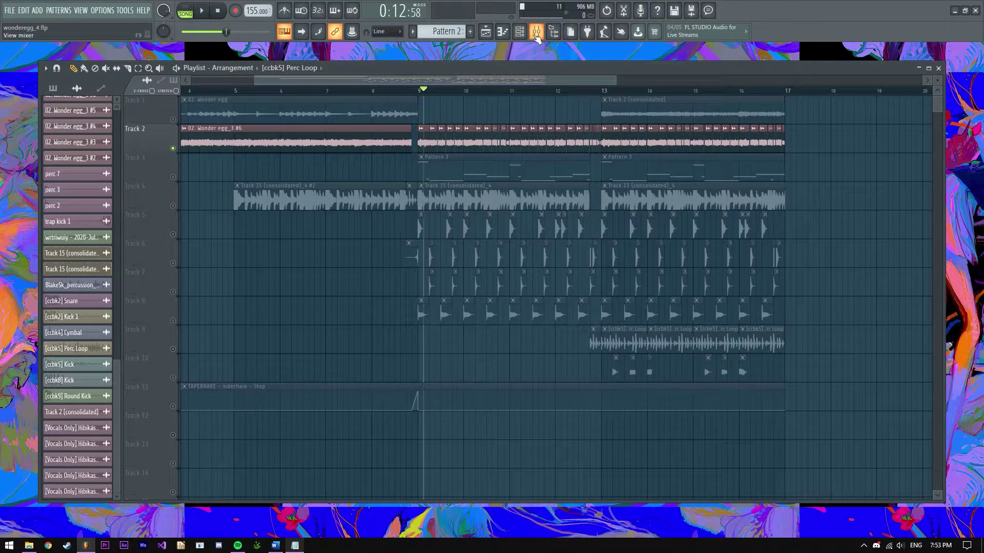
pyautogui.click(536, 31)
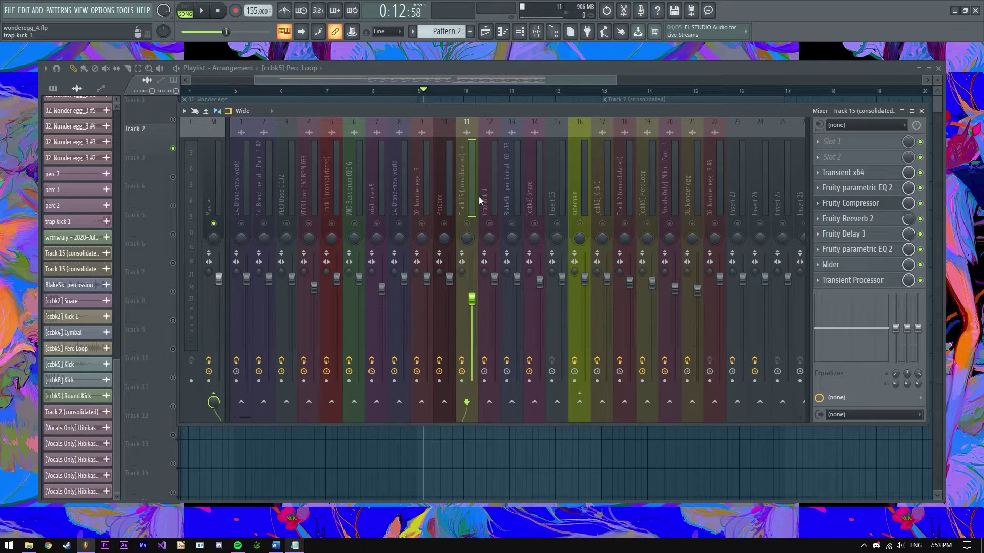
pyautogui.click(422, 194)
pyautogui.moveTo(261, 156); pyautogui.dragTo(520, 181)
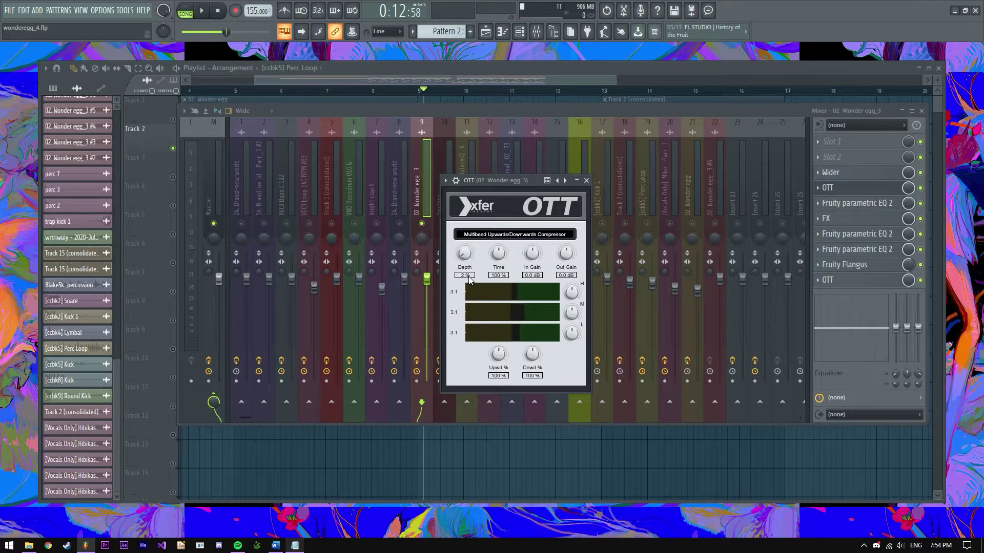
# Step: Examine the chopped vocal clips on Track 2 from bar 9 onward in the playlist
pyautogui.moveTo(576, 80); pyautogui.dragTo(448, 81)
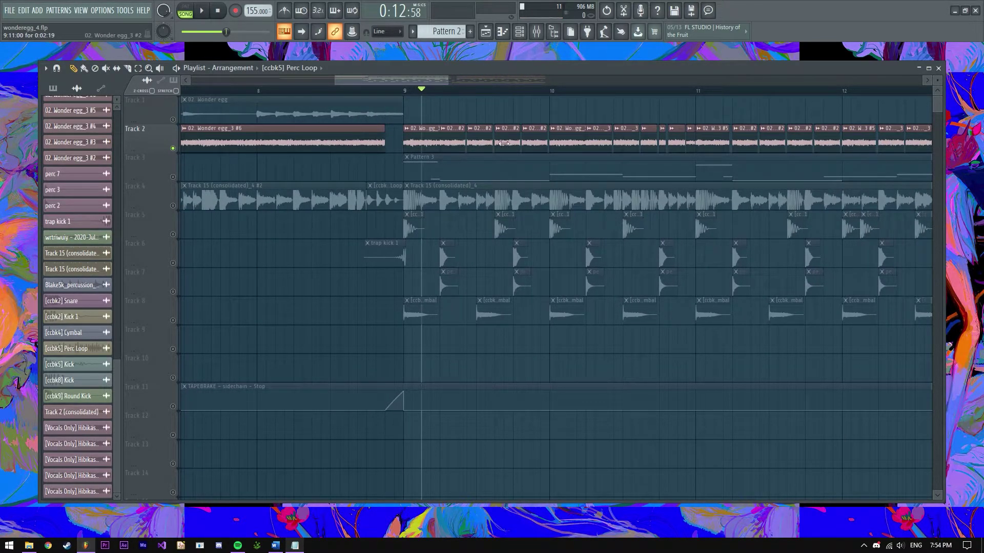
pyautogui.moveTo(578, 149); pyautogui.dragTo(466, 149)
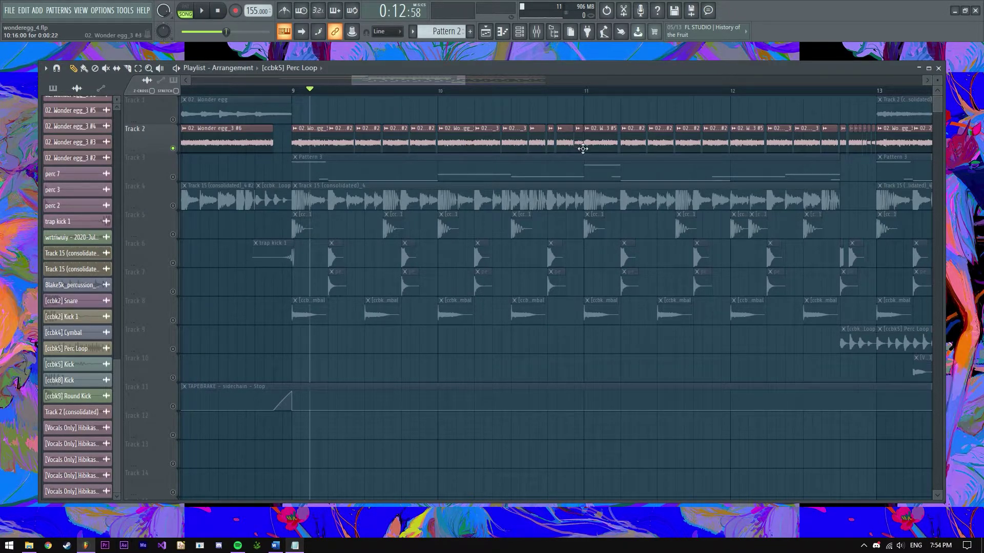
pyautogui.hscroll(2, 403, 82)
pyautogui.moveTo(478, 85); pyautogui.dragTo(607, 86)
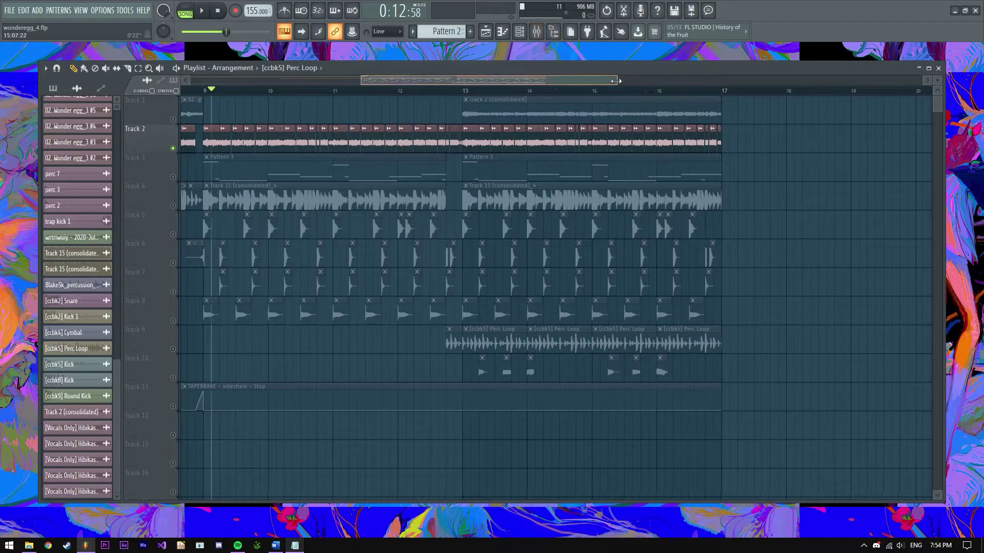
pyautogui.moveTo(617, 80); pyautogui.dragTo(510, 80)
# Step: Recheck the OTT on 02. Wonder egg_3, and highlight "limiter" in the Notepad topic list before returning to the FL Studio mixer
pyautogui.click(537, 31)
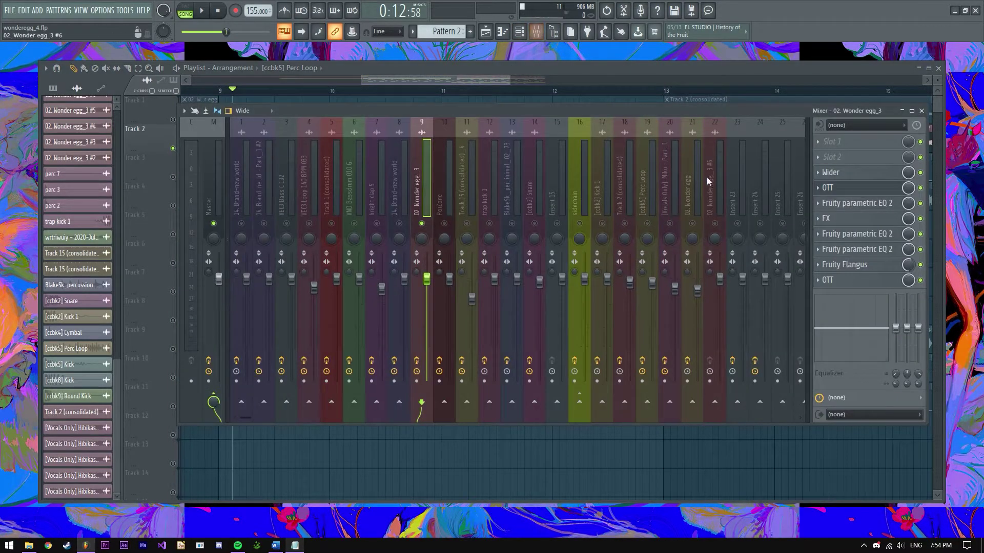
pyautogui.click(845, 188)
pyautogui.moveTo(534, 179); pyautogui.dragTo(486, 162)
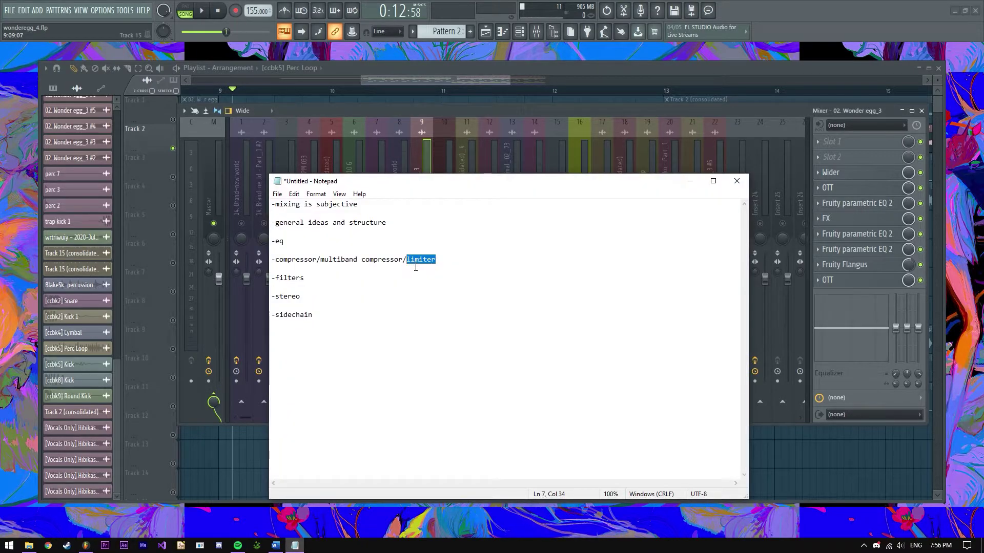
pyautogui.click(449, 268)
pyautogui.click(432, 169)
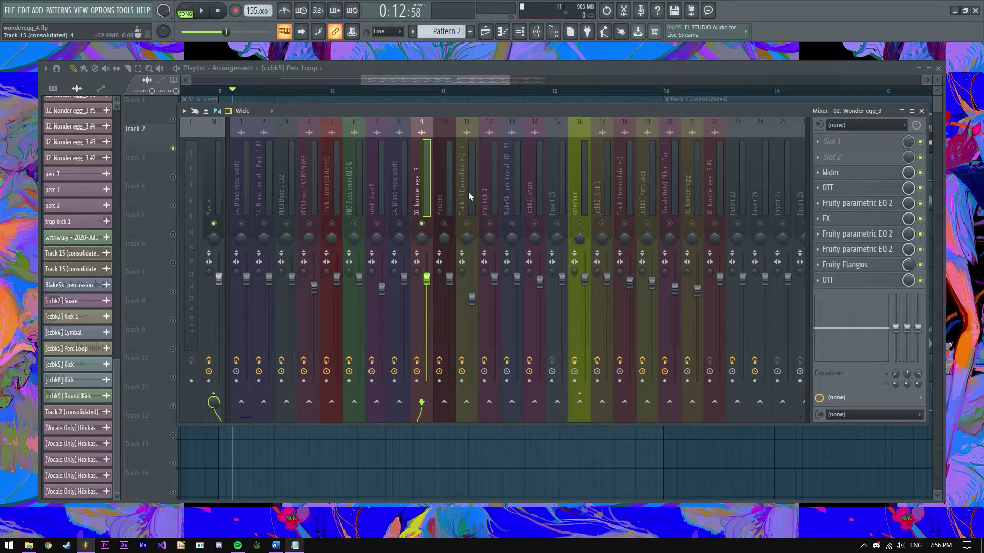
# Step: Adjust the compressor threshold and ratio of the Fruity Limiter on the Master channel
pyautogui.click(221, 274)
pyautogui.moveTo(175, 302); pyautogui.dragTo(231, 287)
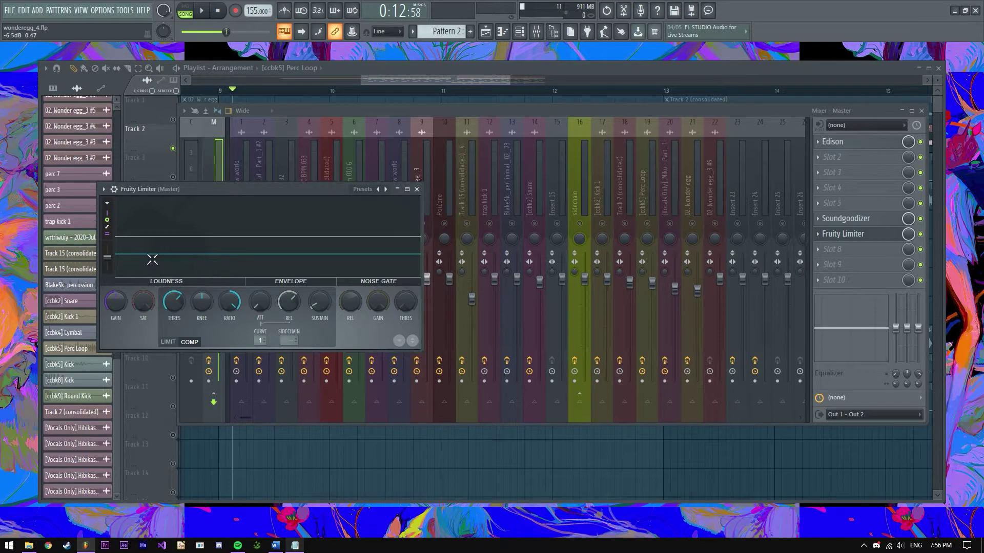
pyautogui.moveTo(229, 301); pyautogui.dragTo(238, 327)
pyautogui.moveTo(170, 307)
pyautogui.mouseDown()
pyautogui.moveTo(170, 285)
pyautogui.moveTo(170, 303)
pyautogui.mouseUp()
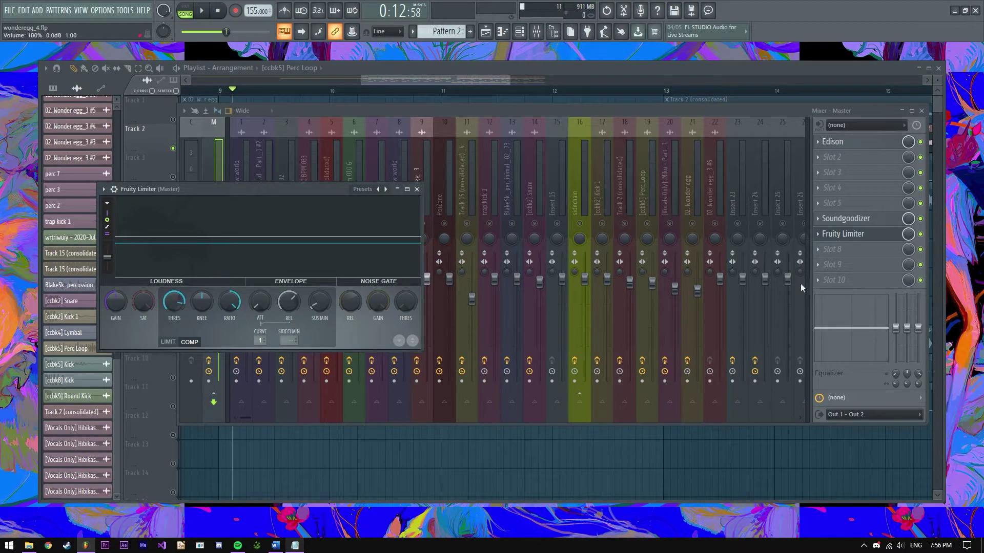
# Step: Play all tracks from bar 9 and lower the Master Fruity Limiter's compressor threshold to about -21.8 dB during playback
pyautogui.moveTo(438, 79); pyautogui.dragTo(423, 79)
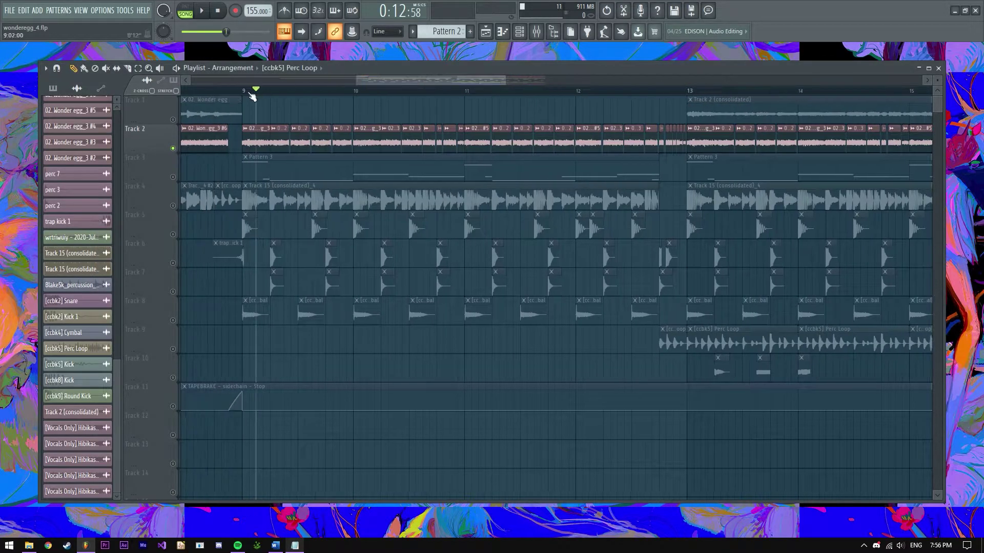
pyautogui.press('space')
pyautogui.press('F9')
pyautogui.click(843, 234)
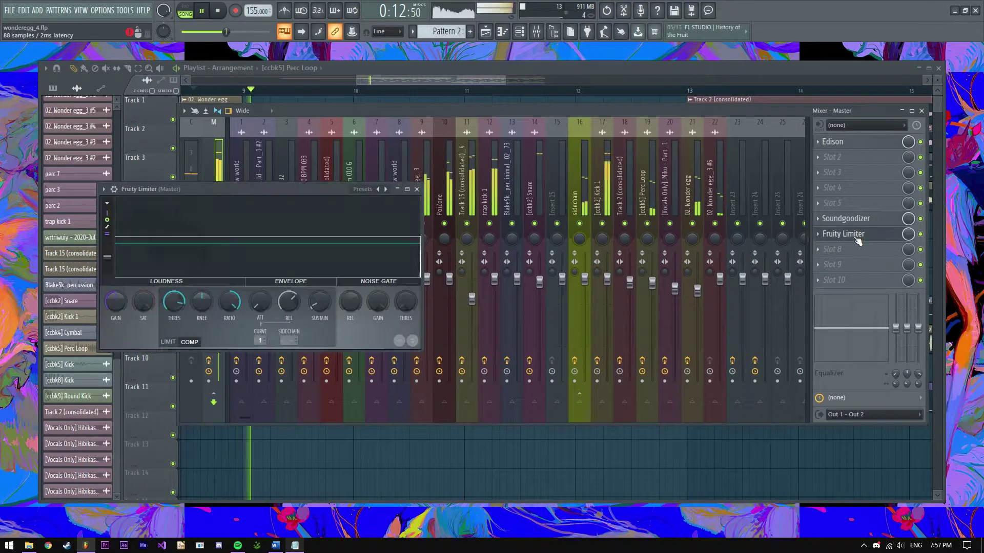
pyautogui.moveTo(175, 302); pyautogui.dragTo(175, 323)
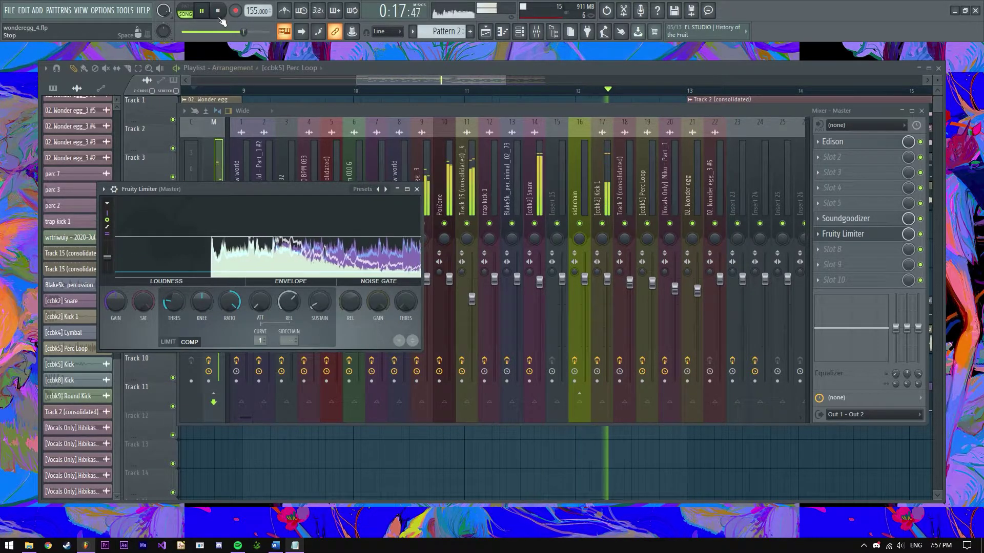
pyautogui.press('space')
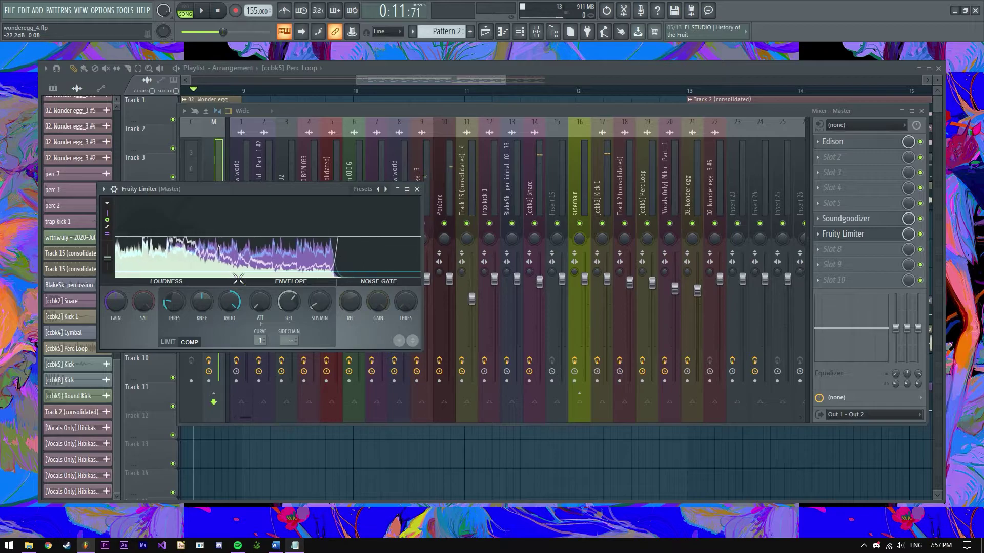
# Step: Adjust the Master Fruity Limiter's compression ratio and raise its gain
pyautogui.moveTo(230, 310); pyautogui.dragTo(235, 306)
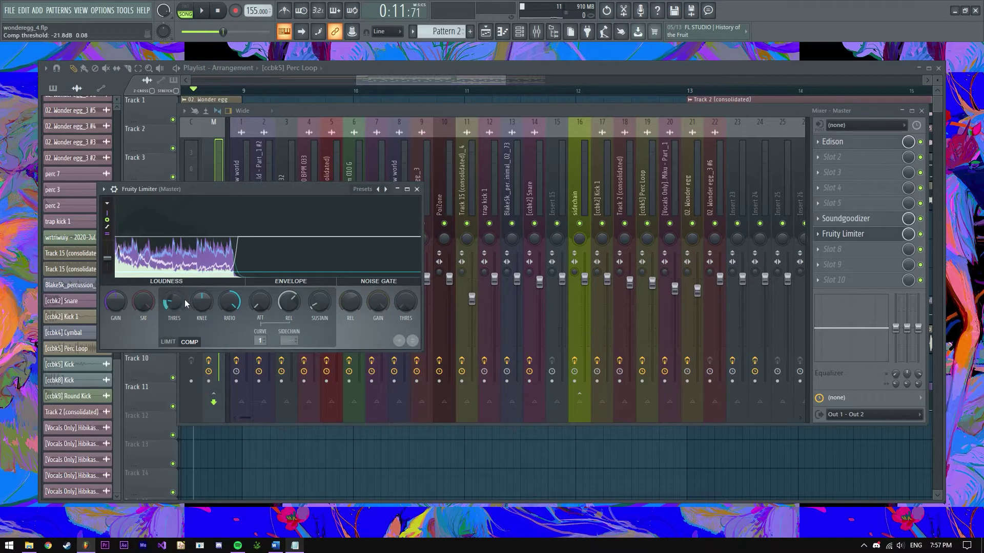
pyautogui.moveTo(115, 303); pyautogui.dragTo(116, 287)
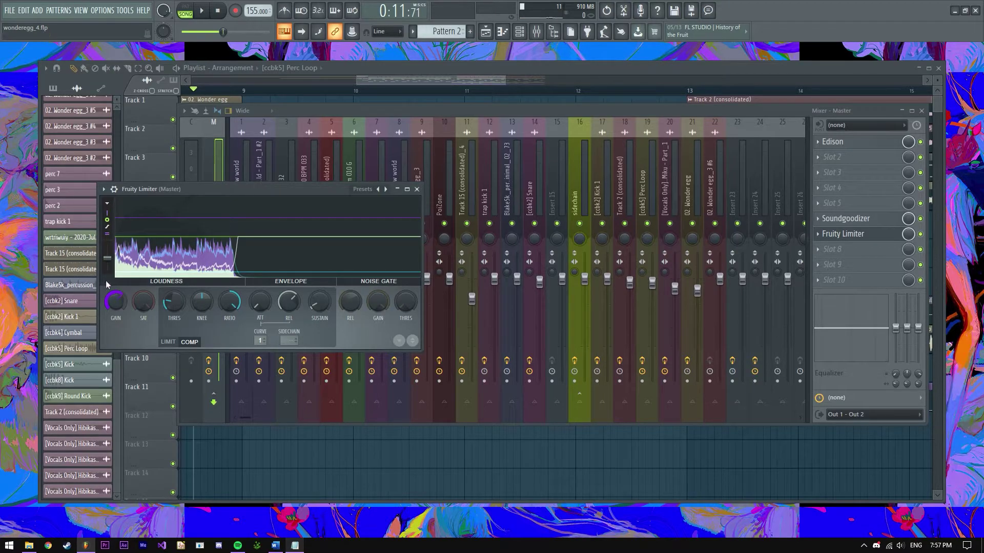
# Step: Bring up the "-filters" topic in the Notepad list, and select the empty Insert 25 in the FL Studio mixer
pyautogui.hotkey('alt', 'Tab')
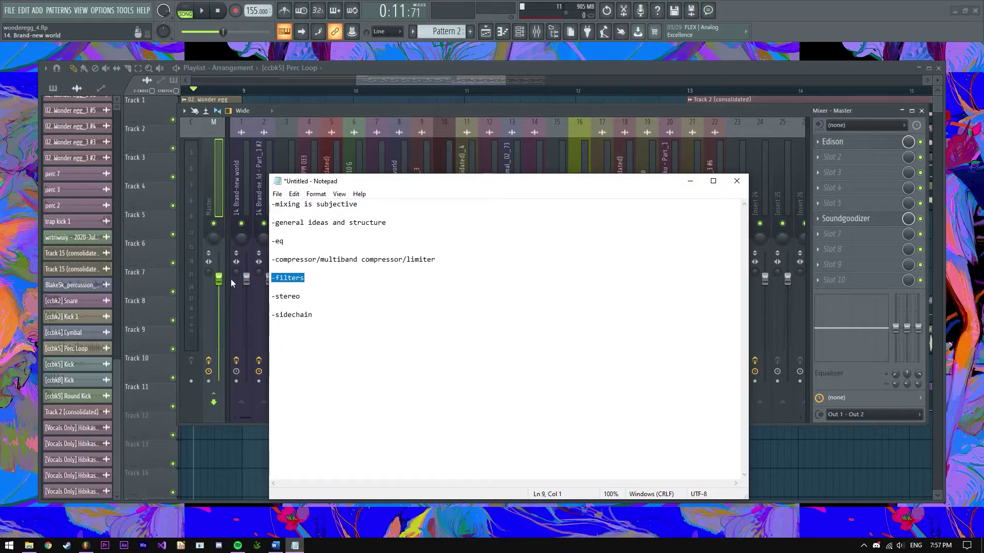
pyautogui.hotkey('alt', 'Tab')
pyautogui.scroll(-5, 318, 415)
pyautogui.scroll(-1, 318, 418)
pyautogui.click(421, 191)
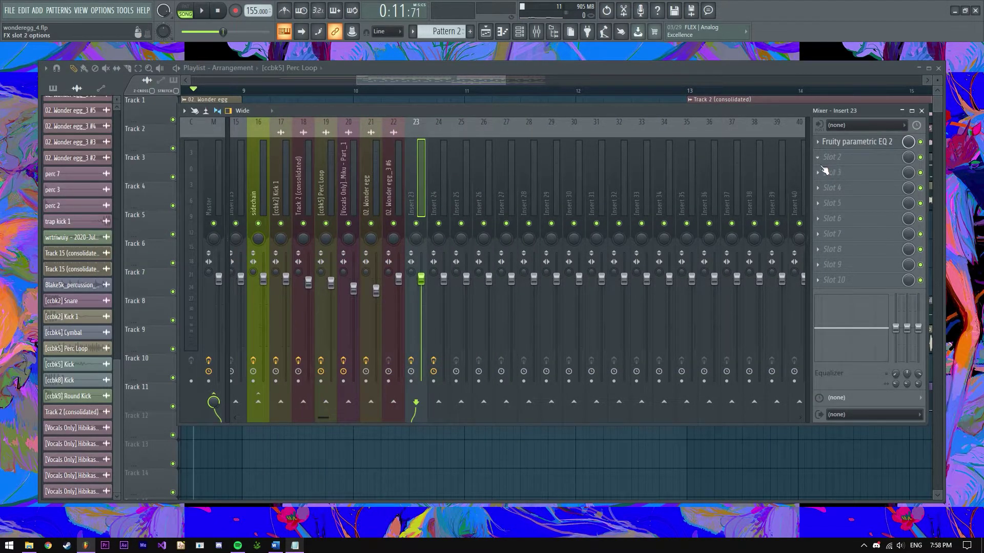
pyautogui.click(445, 181)
pyautogui.click(457, 183)
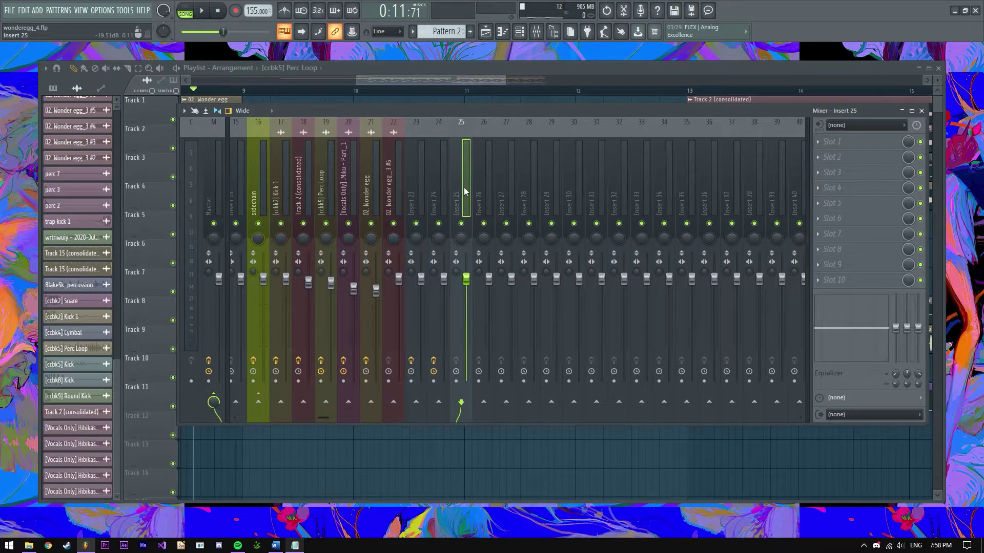
# Step: Load Fruity Parametric EQ 2 into the first effect slot of Insert 25 and choose the "20Hz + 18kHz cut" preset
pyautogui.click(833, 144)
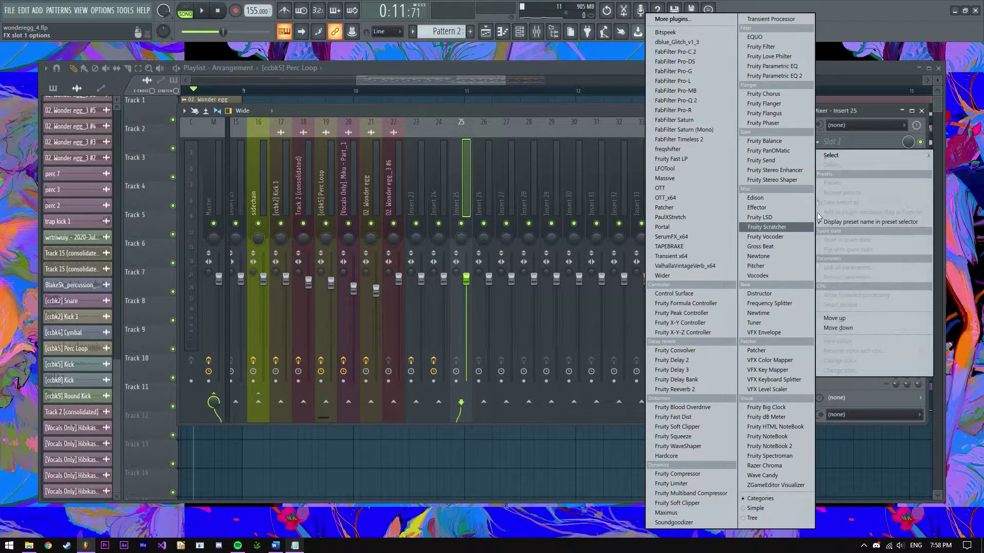
pyautogui.click(795, 77)
pyautogui.moveTo(308, 147); pyautogui.dragTo(528, 201)
pyautogui.click(607, 197)
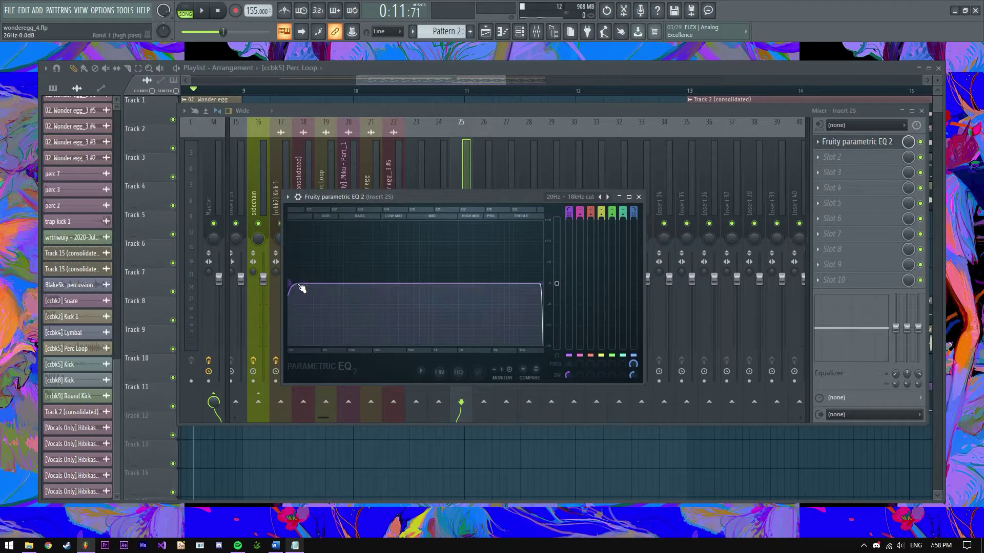
# Step: Demonstrate a high-pass and a low-pass filter by sweeping each EQ cutoff into the midrange and back to its outer edge
pyautogui.moveTo(301, 288); pyautogui.dragTo(399, 284)
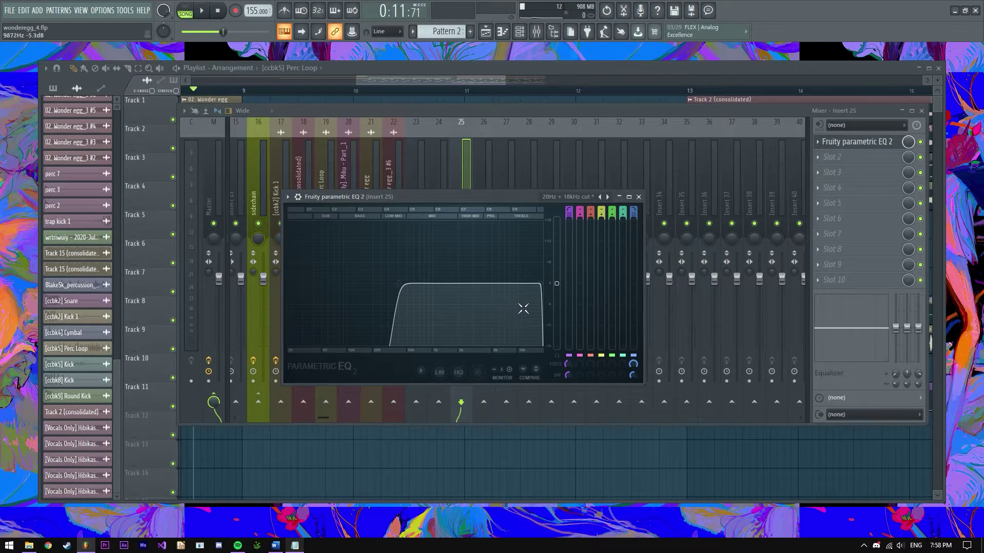
pyautogui.moveTo(406, 285); pyautogui.dragTo(290, 285)
pyautogui.moveTo(541, 285); pyautogui.dragTo(413, 283)
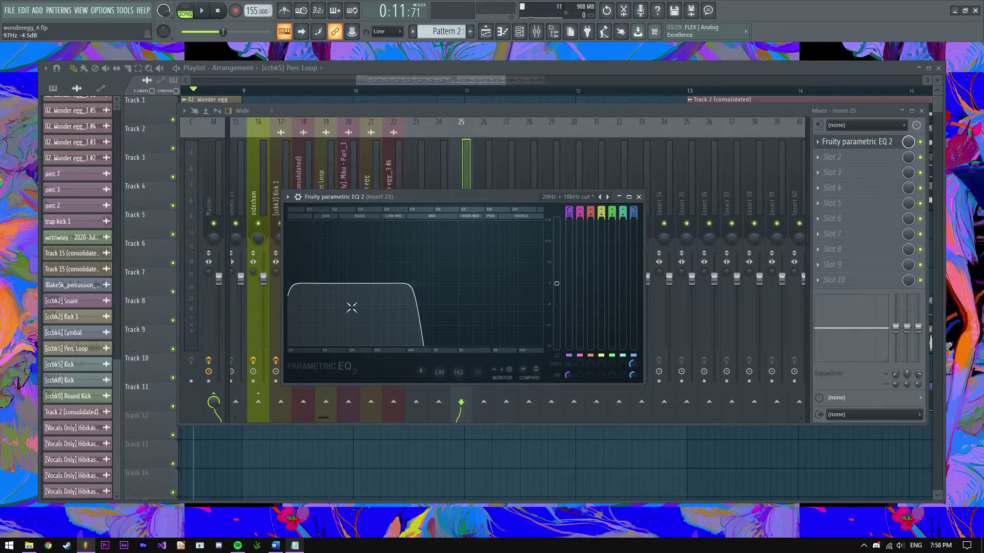
pyautogui.moveTo(413, 283); pyautogui.dragTo(542, 283)
# Step: Move both EQ cutoffs inward to form a band-pass curve, and undo the cutoff moves
pyautogui.moveTo(289, 285); pyautogui.dragTo(365, 284)
pyautogui.moveTo(542, 284); pyautogui.dragTo(449, 285)
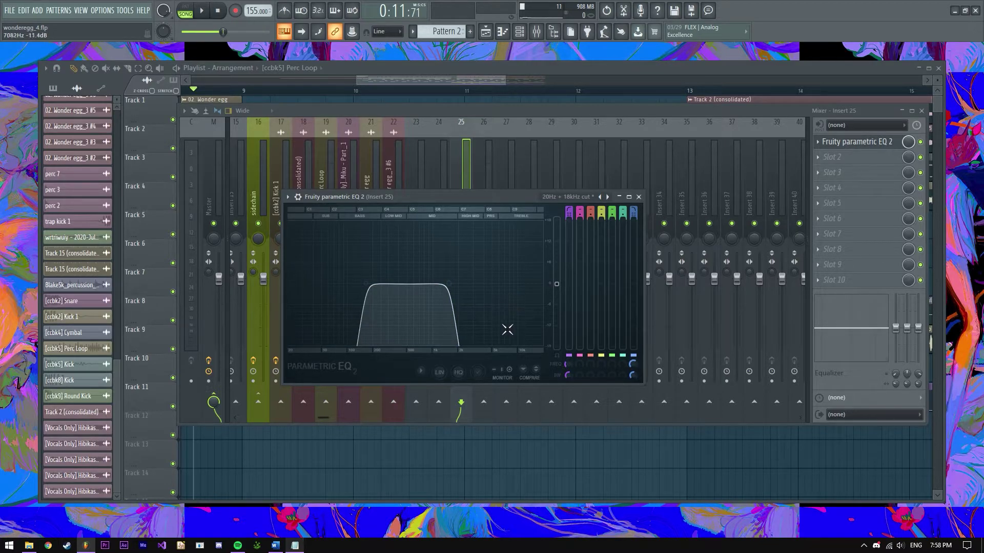
pyautogui.hotkey('ctrl', 'alt', 'z')
pyautogui.hotkey('ctrl', 'alt', 'z')
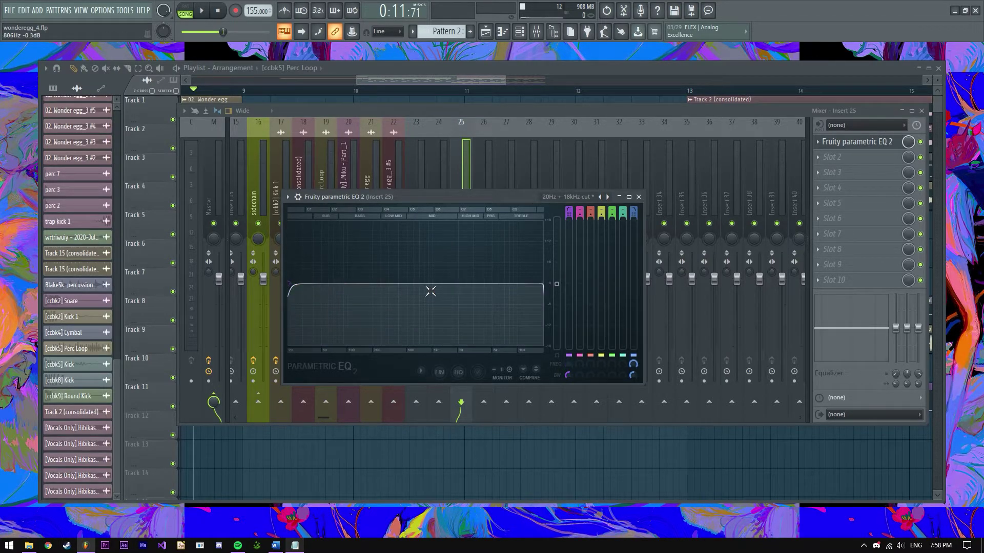
# Step: Switch the EQ to the Kick preset, cut band 2 to about -8.4 dB at 741 Hz, and remove the EQ from Insert 25
pyautogui.click(608, 197)
pyautogui.click(608, 197)
pyautogui.click(608, 197)
pyautogui.moveTo(330, 271); pyautogui.dragTo(338, 279)
pyautogui.moveTo(409, 293); pyautogui.dragTo(422, 322)
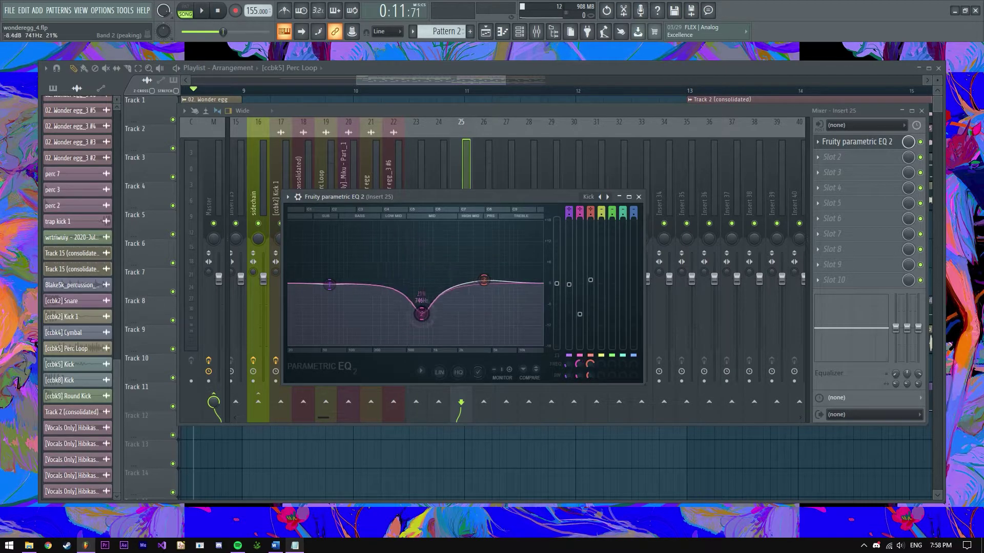
pyautogui.click(818, 141)
pyautogui.click(872, 113)
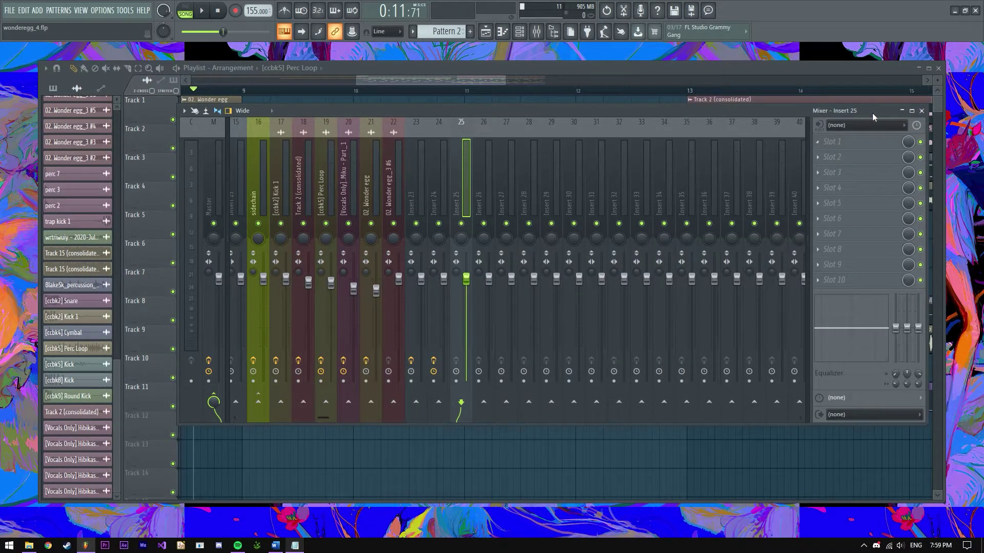
# Step: Return to the start of the playlist and play the arrangement from bar 1 past bar 5 before stopping
pyautogui.click(842, 145)
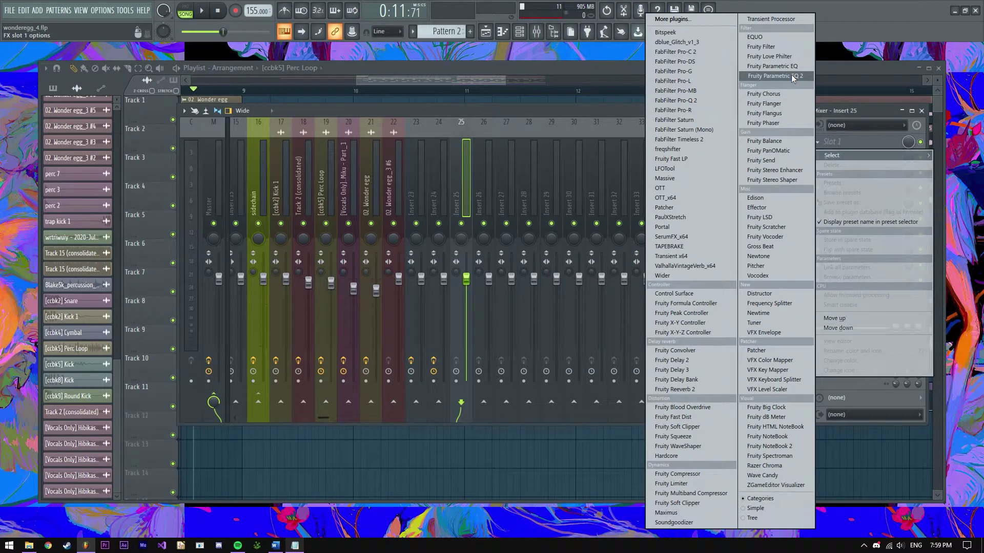
pyautogui.click(283, 81)
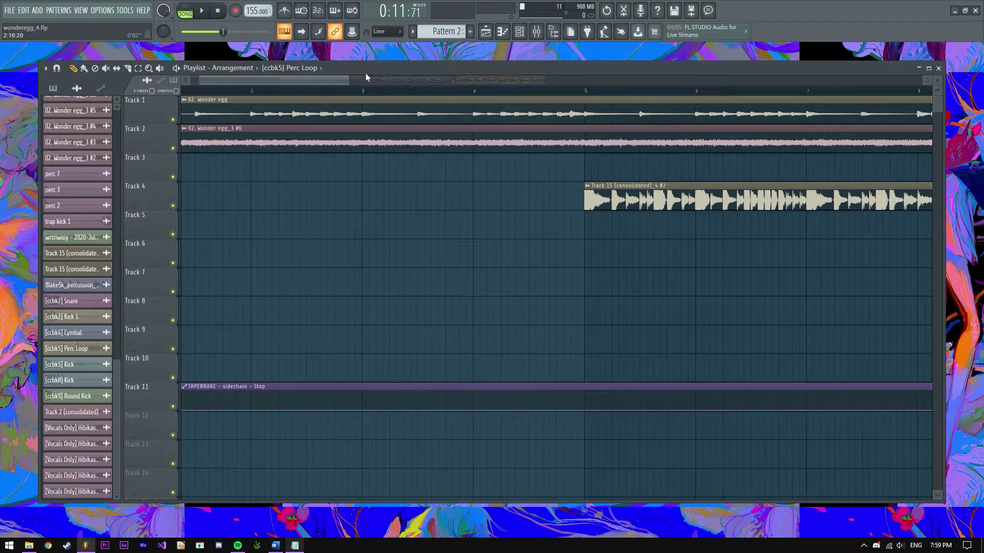
pyautogui.scroll(-2, 377, 84)
pyautogui.click(184, 91)
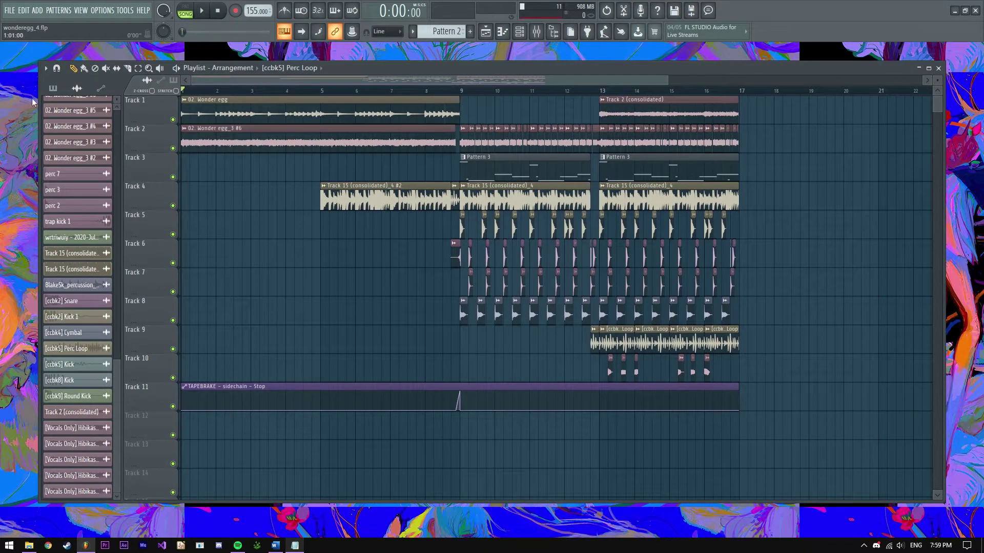
pyautogui.click(242, 109)
pyautogui.press('space')
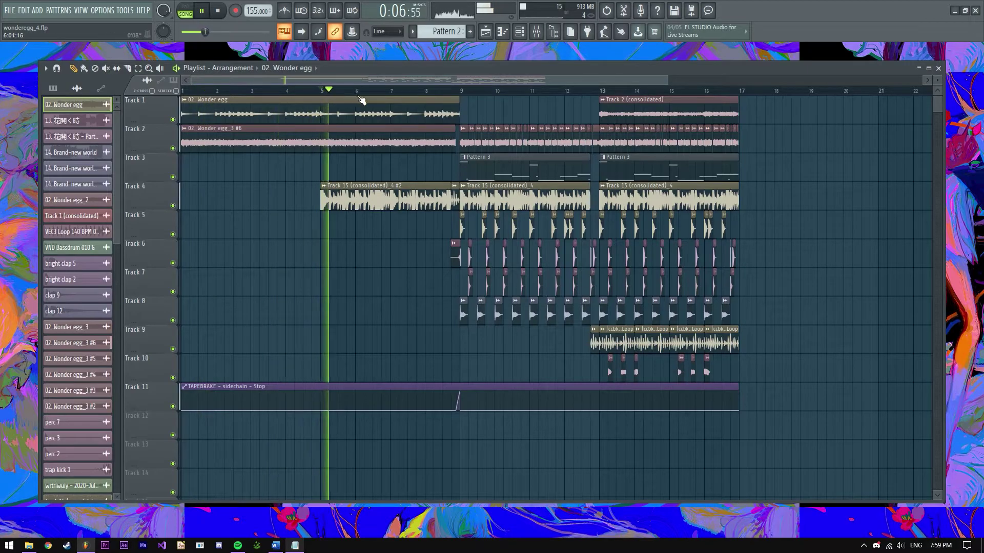
pyautogui.click(218, 10)
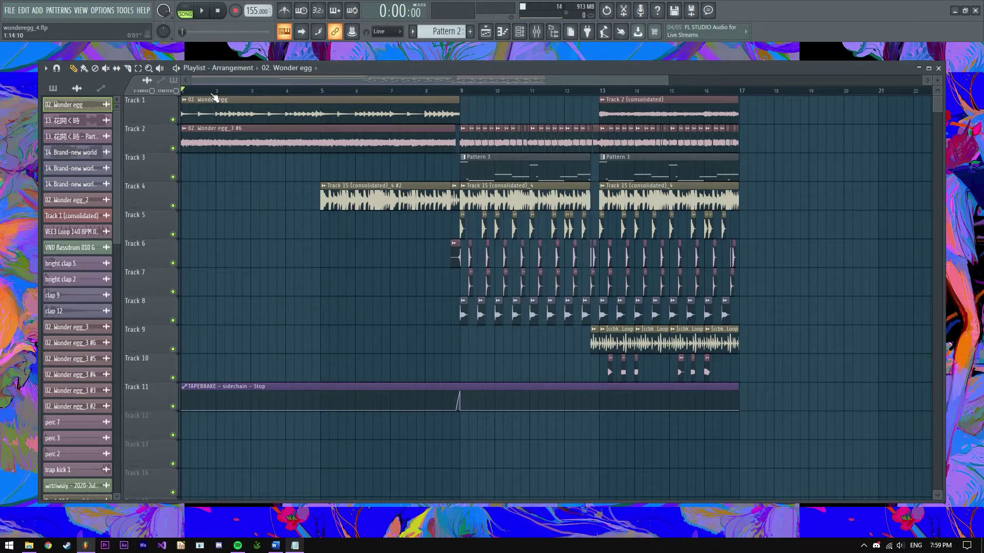
# Step: Create an automation clip for the Modulation X offset of the 02. Wonder egg_3 #6 sample
pyautogui.click(232, 154)
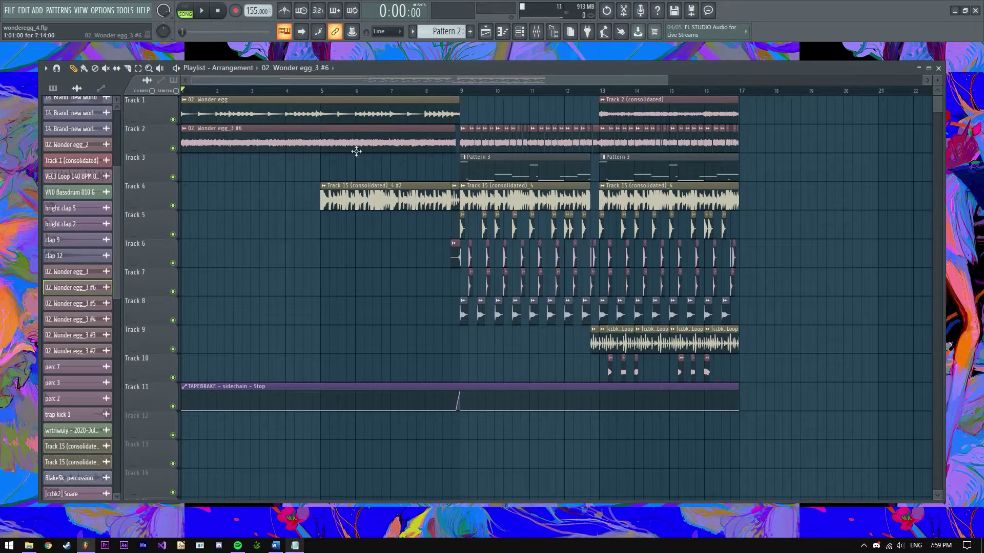
pyautogui.doubleClick(300, 146)
pyautogui.click(108, 181)
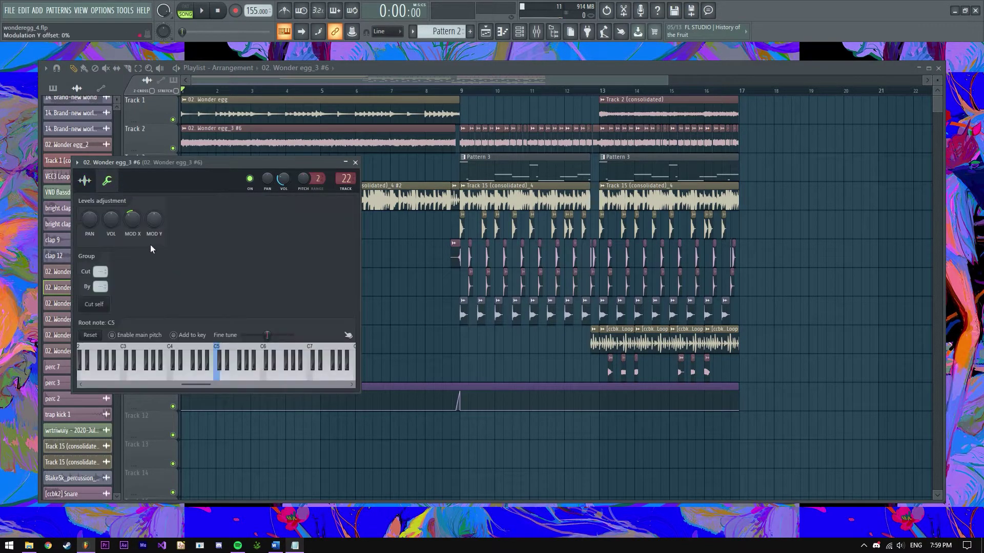
pyautogui.rightClick(131, 222)
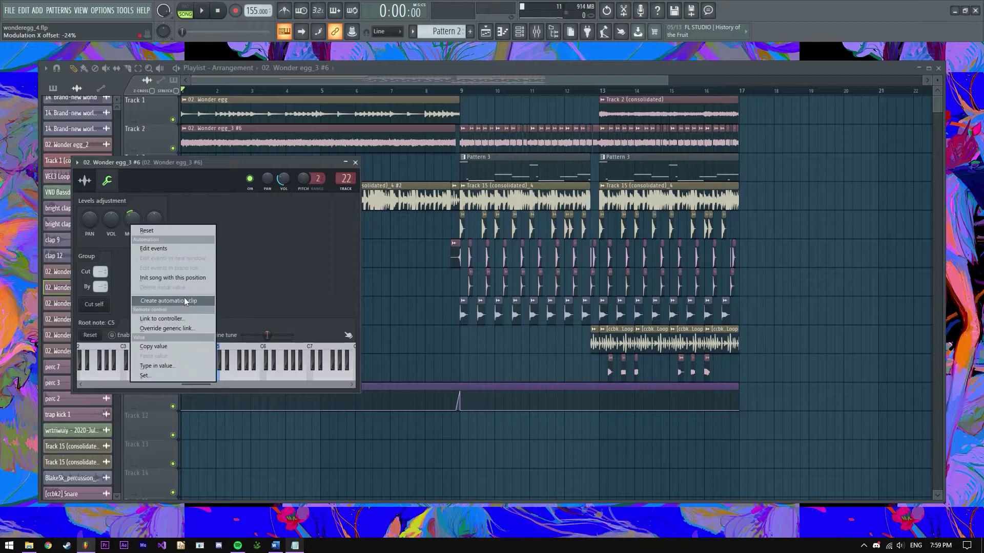
pyautogui.click(169, 301)
pyautogui.click(355, 162)
# Step: Solo the automation's track and shape the Modulation X offset curve to rise from a low start at bar 1 to a point at bar 5
pyautogui.click(220, 145)
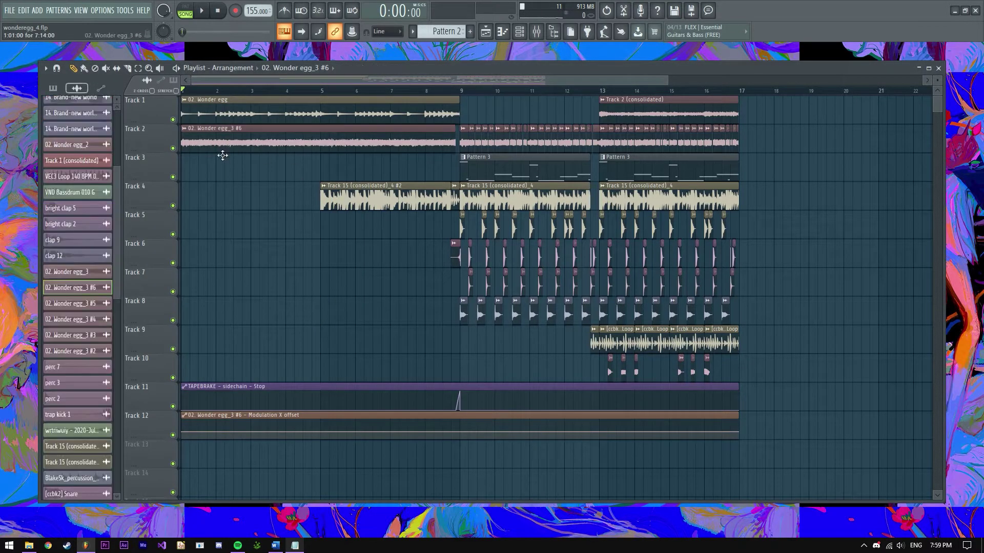
pyautogui.rightClick(173, 148)
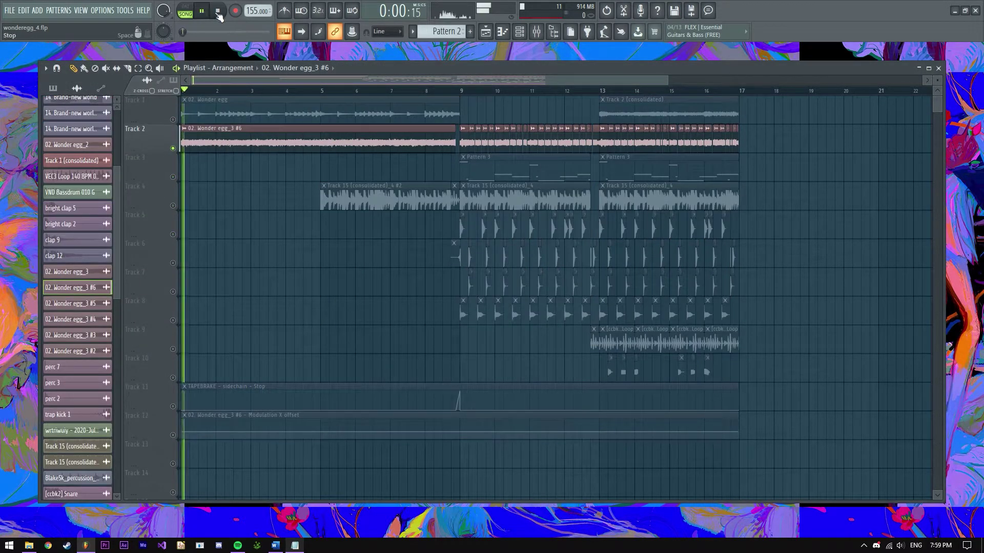
pyautogui.scroll(-5, 332, 264)
pyautogui.rightClick(172, 234)
pyautogui.click(341, 216)
pyautogui.rightClick(321, 231)
pyautogui.moveTo(323, 234); pyautogui.dragTo(324, 231)
pyautogui.moveTo(183, 232); pyautogui.dragTo(180, 236)
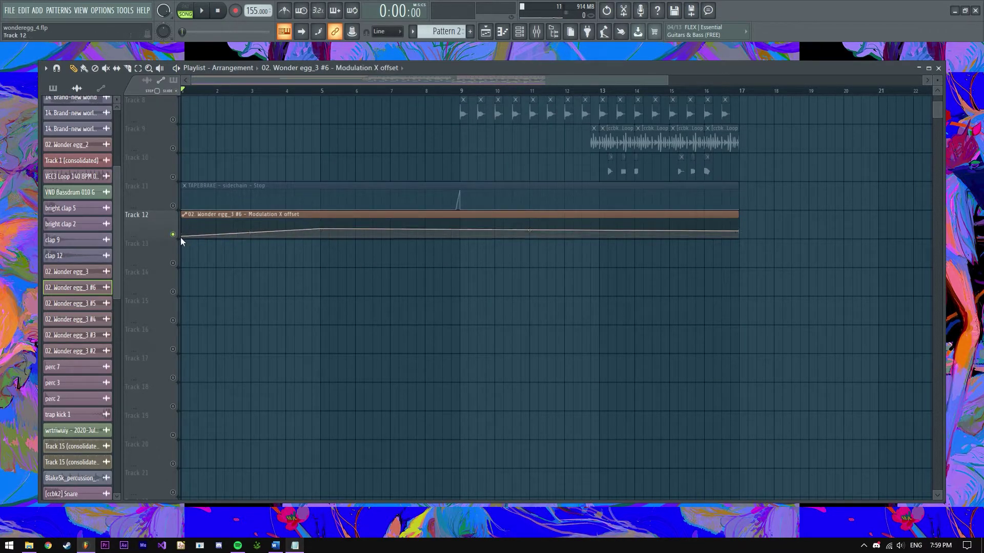
# Step: Unsolo Track 12 and play the full arrangement from the start to hear the filter automation
pyautogui.rightClick(172, 234)
pyautogui.scroll(4, 221, 226)
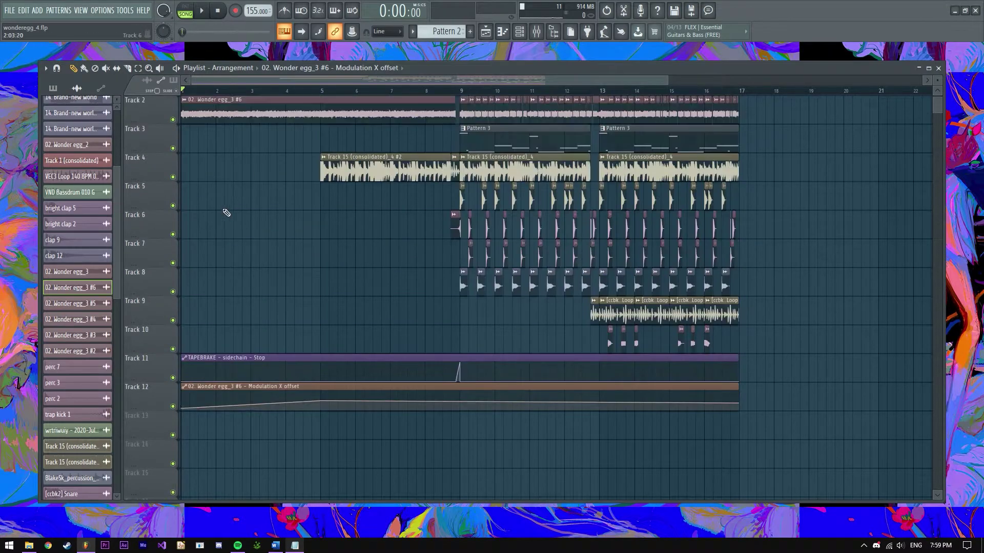
pyautogui.press('space')
pyautogui.scroll(1, 293, 228)
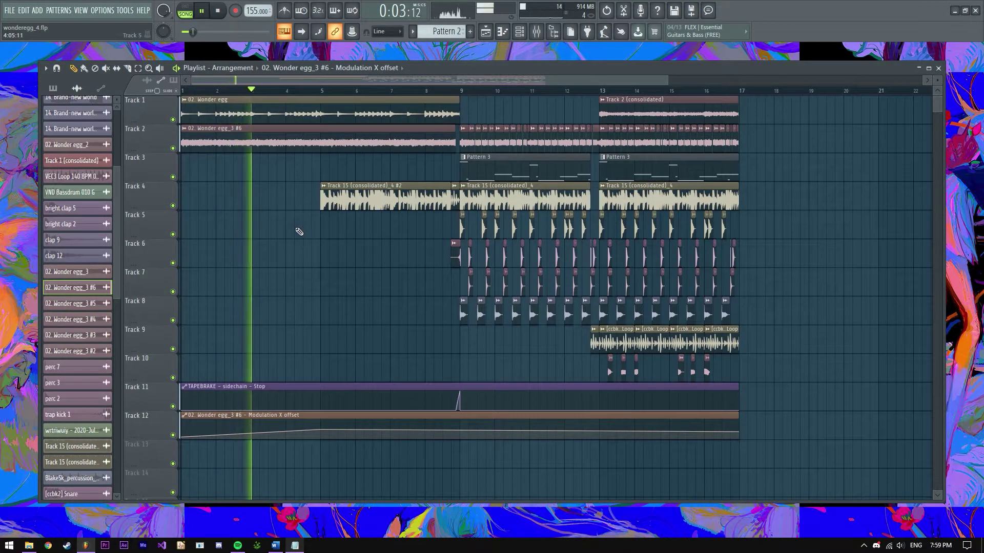
pyautogui.click(218, 12)
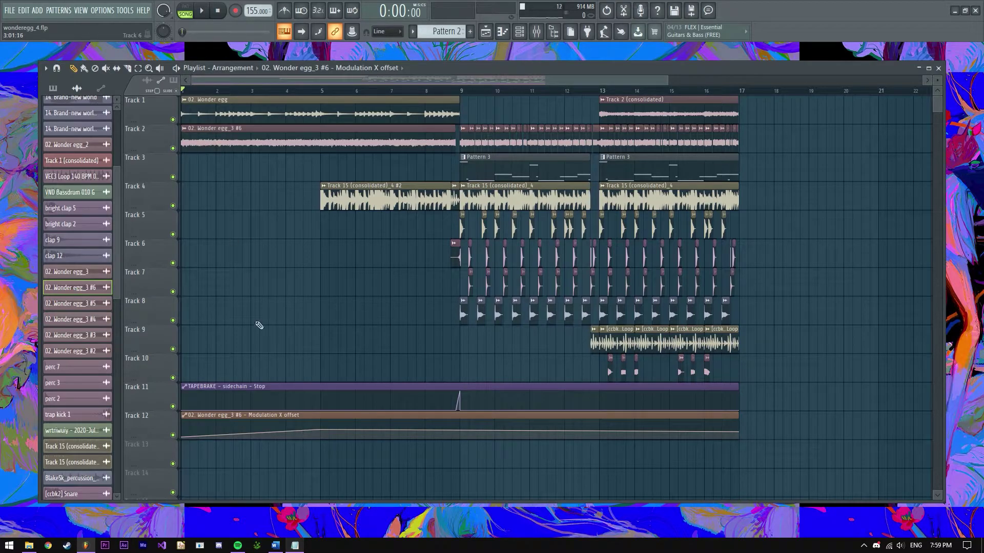
# Step: Delete the Modulation X offset automation clip from Track 12 and undo the deletion
pyautogui.rightClick(237, 421)
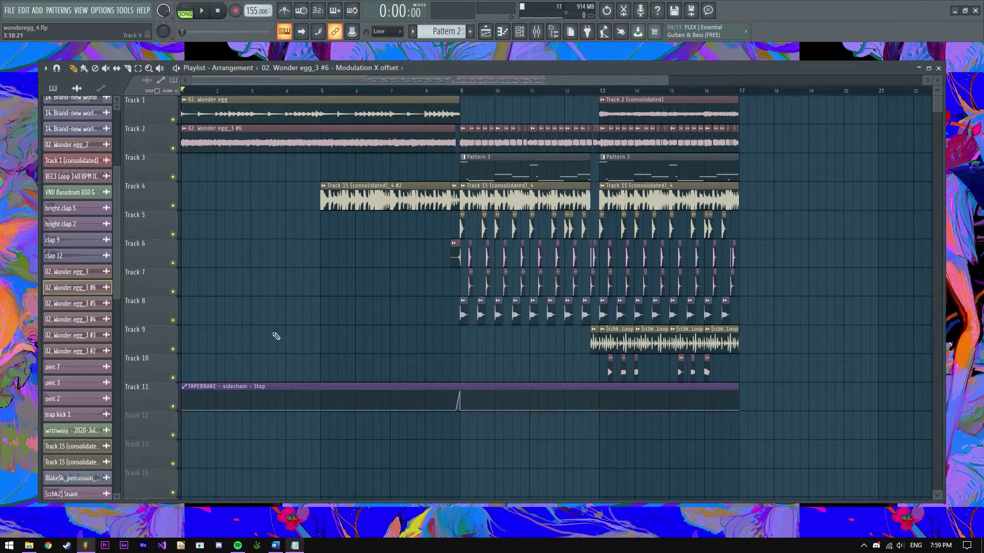
pyautogui.hotkey('ctrl', 'z')
# Step: Move on to the "-stereo" topic in Notepad, and open the FL Studio mixer with Insert 26 selected
pyautogui.click(301, 548)
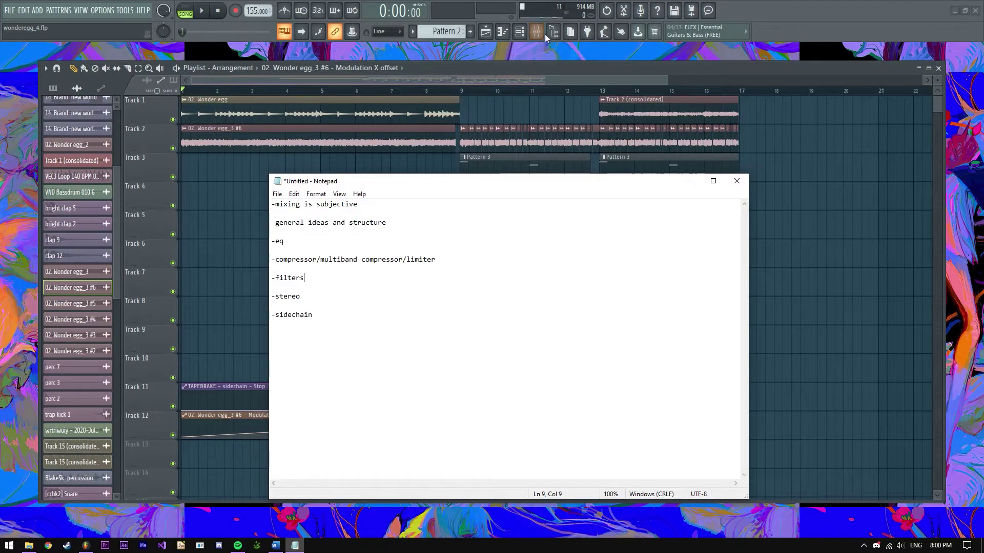
pyautogui.click(316, 302)
pyautogui.click(538, 31)
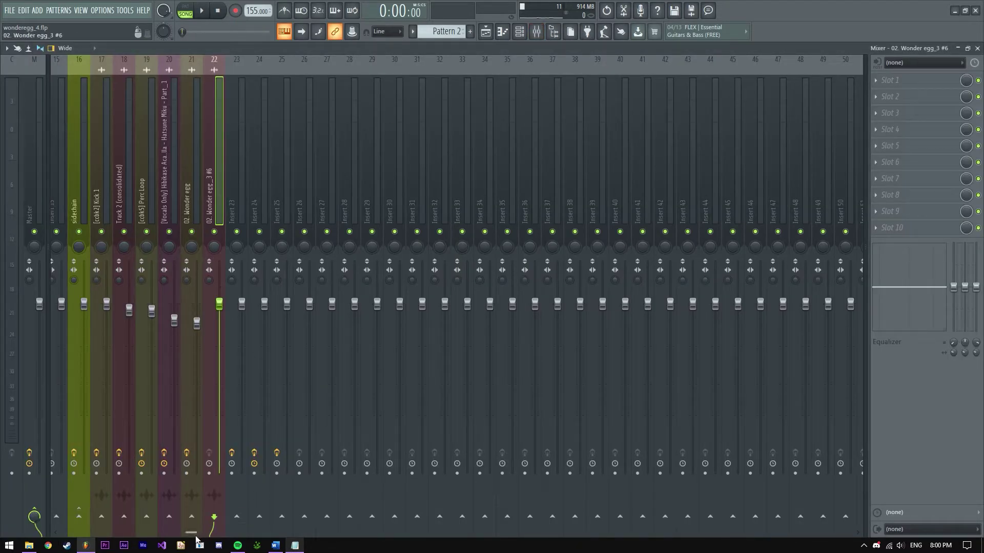
pyautogui.scroll(5, 195, 533)
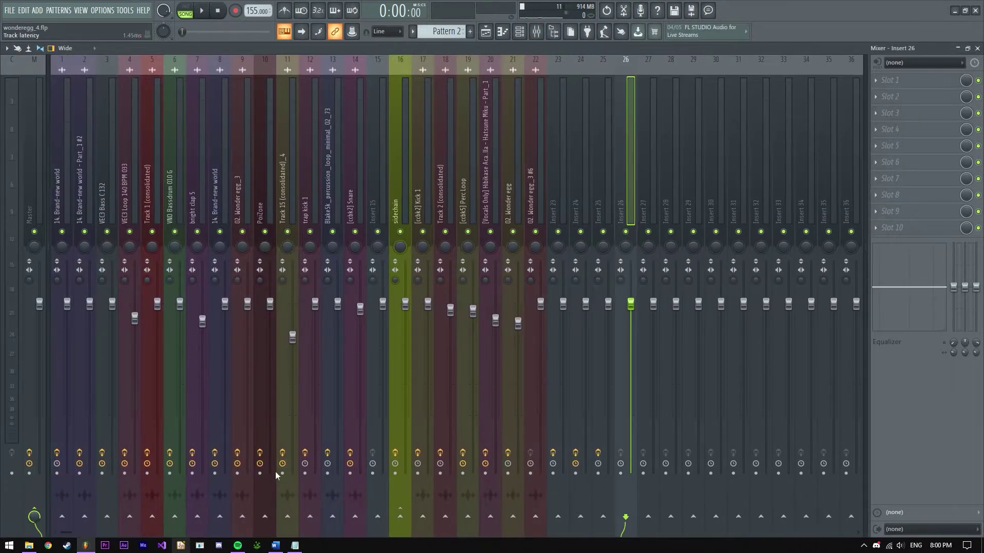
# Step: Go over the stereo, sidechain and filters topics in the Notepad list and return to the FL Studio mixer
pyautogui.click(295, 545)
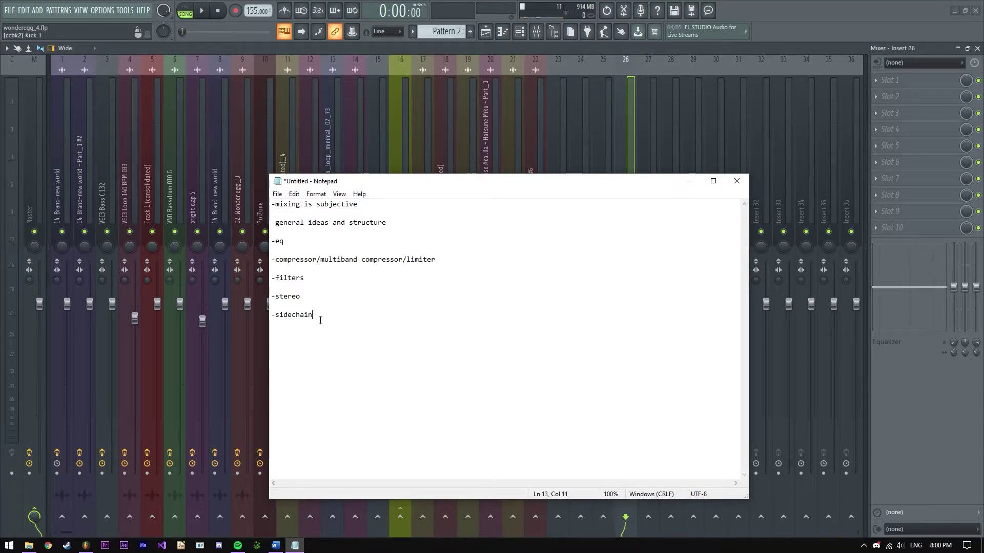
pyautogui.click(314, 300)
pyautogui.click(321, 322)
pyautogui.click(318, 281)
pyautogui.click(643, 151)
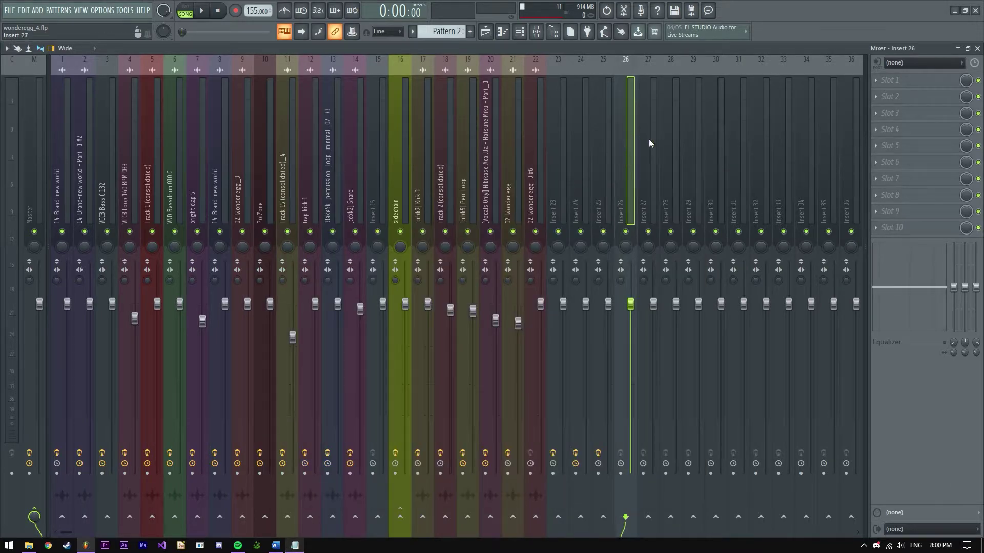
# Step: Load Maximus into the second effect slot of Insert 26 and view its Mid, Master and Low bands
pyautogui.click(921, 103)
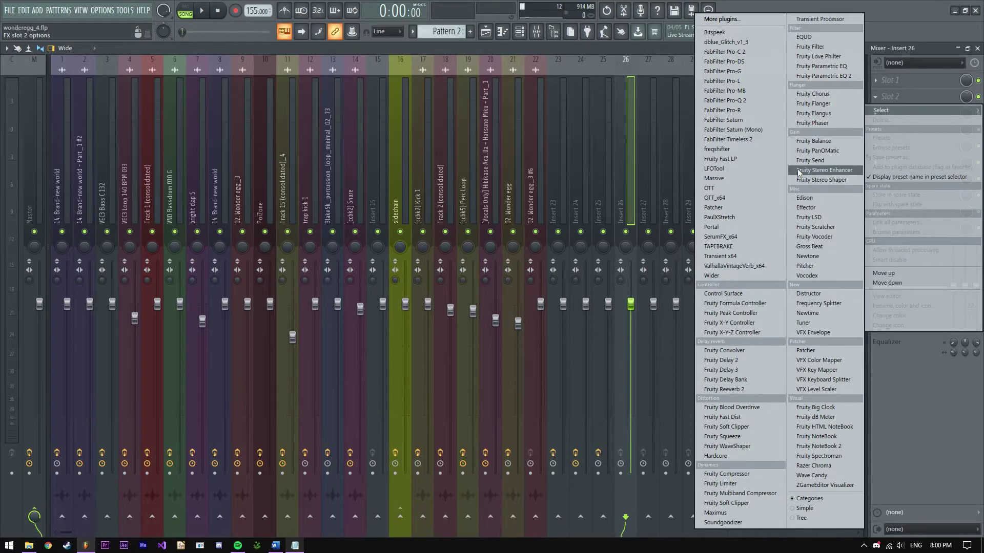
pyautogui.click(717, 512)
pyautogui.moveTo(246, 189); pyautogui.dragTo(445, 174)
pyautogui.click(326, 308)
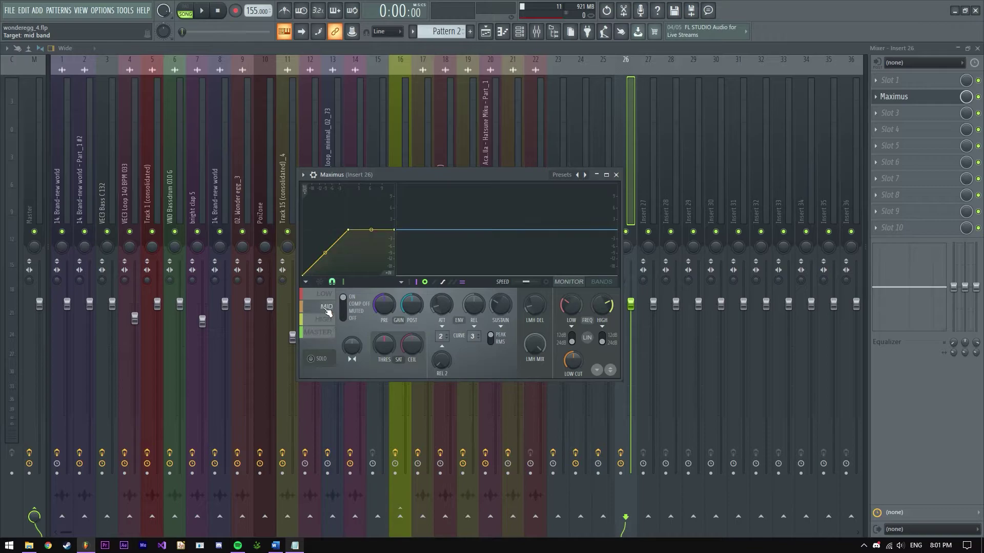
pyautogui.click(317, 333)
pyautogui.moveTo(527, 177)
pyautogui.mouseDown()
pyautogui.moveTo(537, 173)
pyautogui.moveTo(531, 168)
pyautogui.mouseUp()
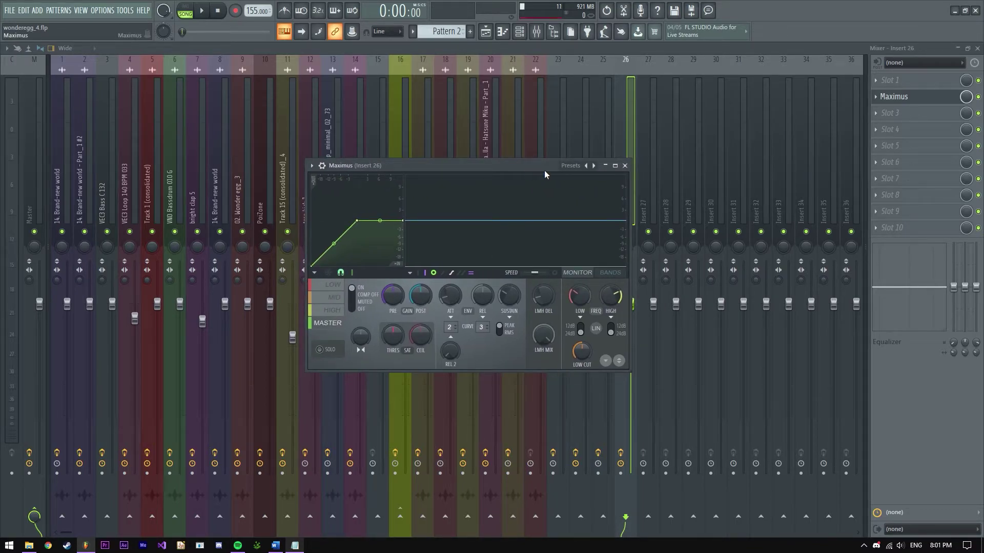
pyautogui.click(333, 285)
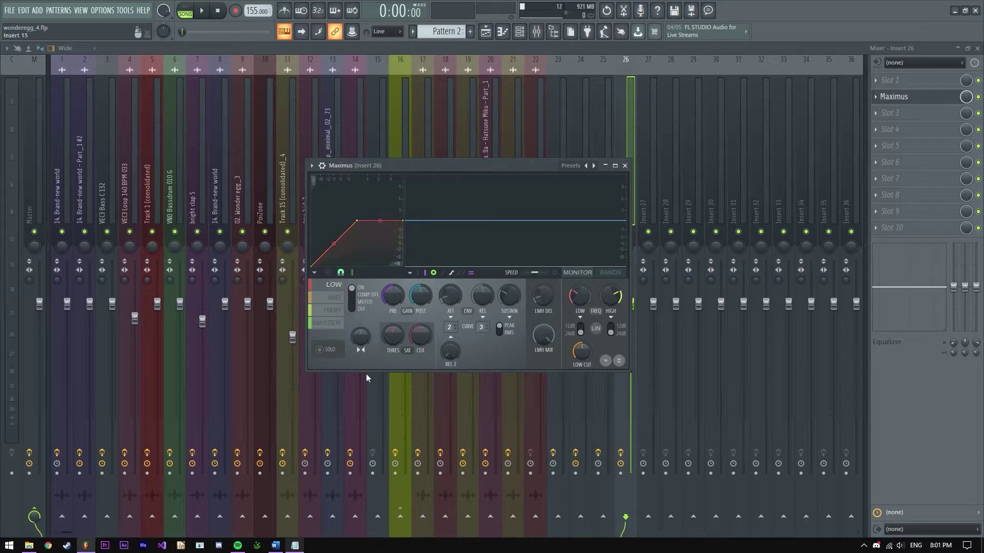
# Step: Set the Low band's stereo separation in Maximus to 100% merged, switch to the Mid band and close the plugin window
pyautogui.click(337, 300)
pyautogui.click(333, 285)
pyautogui.moveTo(361, 338)
pyautogui.mouseDown()
pyautogui.moveTo(362, 329)
pyautogui.moveTo(362, 346)
pyautogui.mouseUp()
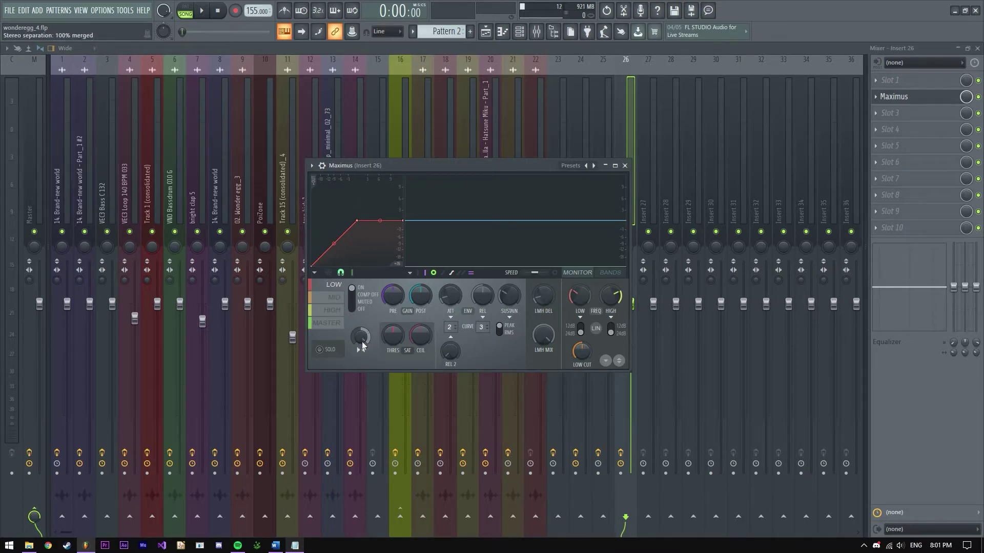
pyautogui.click(496, 201)
pyautogui.moveTo(472, 166); pyautogui.dragTo(451, 161)
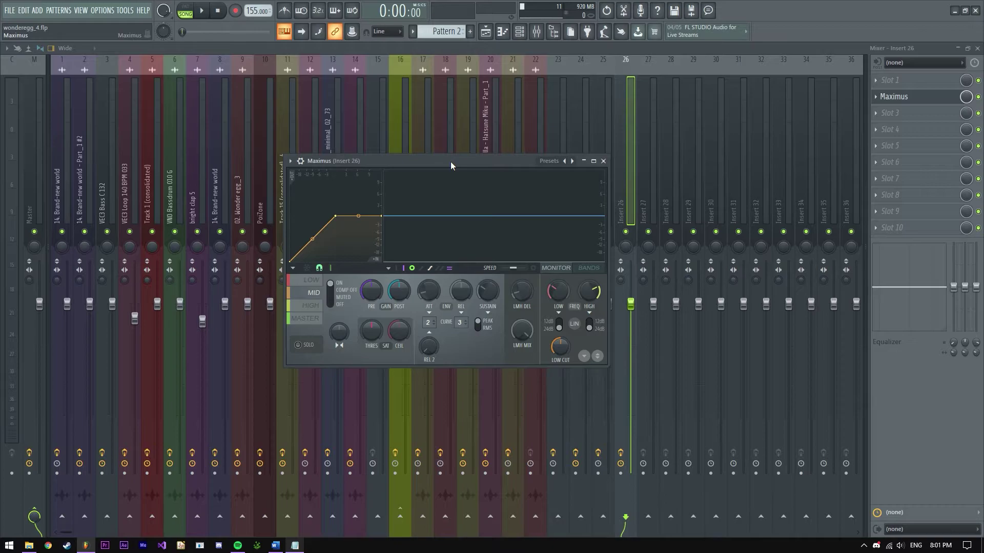
pyautogui.click(893, 96)
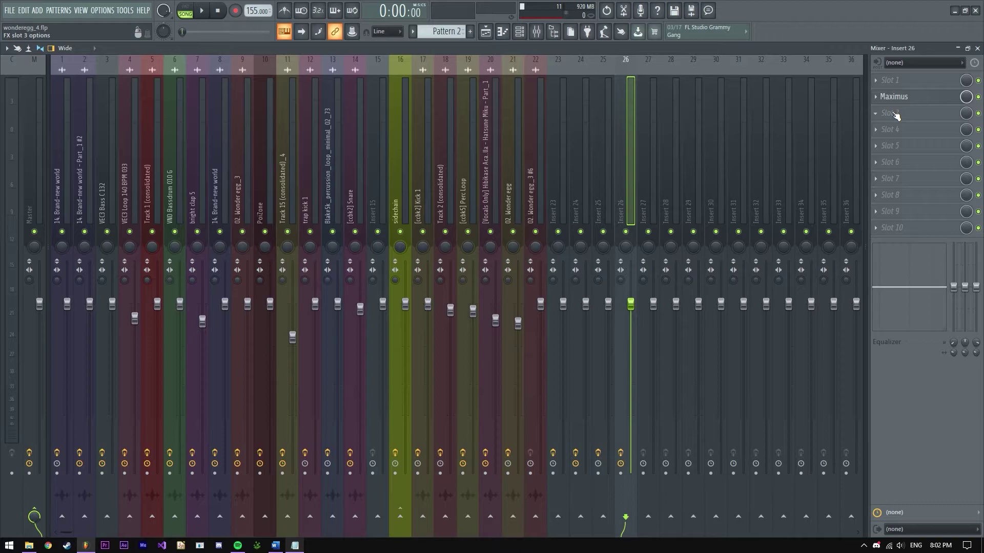
pyautogui.click(909, 118)
pyautogui.click(919, 115)
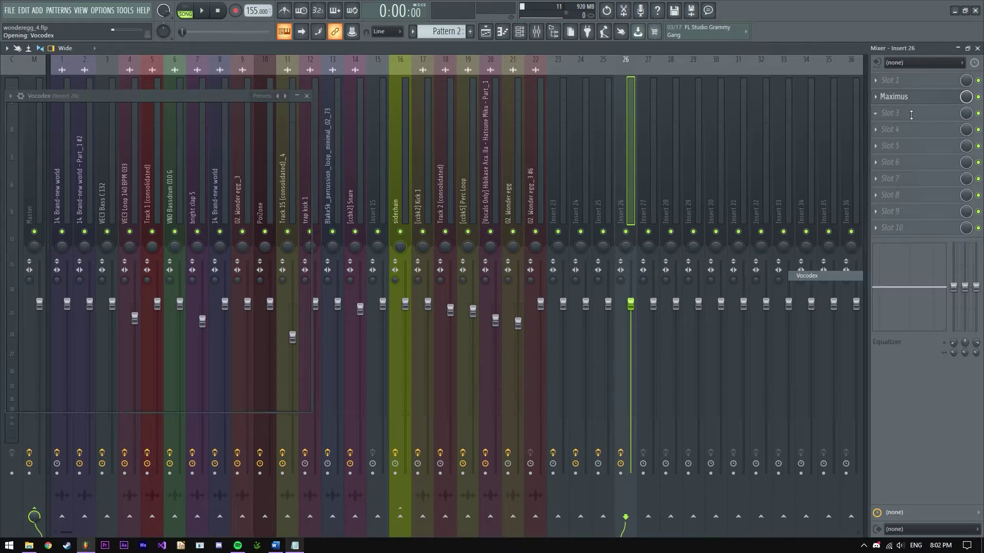
pyautogui.click(308, 94)
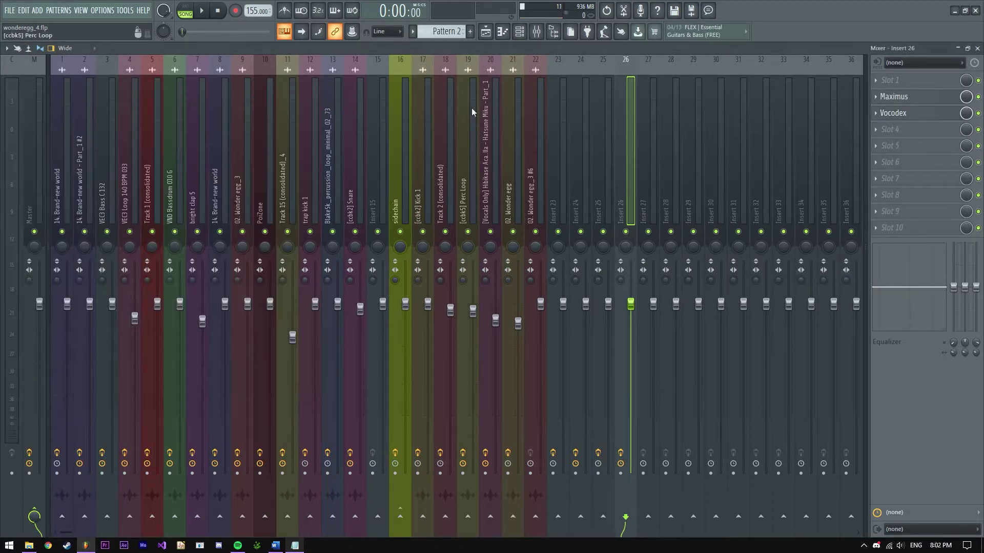
# Step: Try the Wider plugin at 95% width in the third effect slot of Insert 26 and clear the slot
pyautogui.rightClick(884, 118)
pyautogui.moveTo(883, 127)
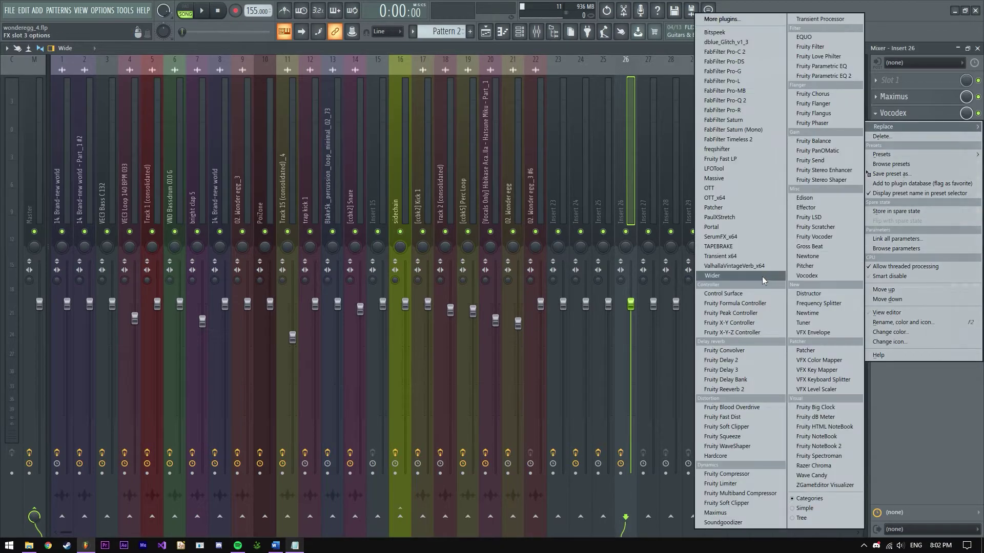
pyautogui.click(763, 280)
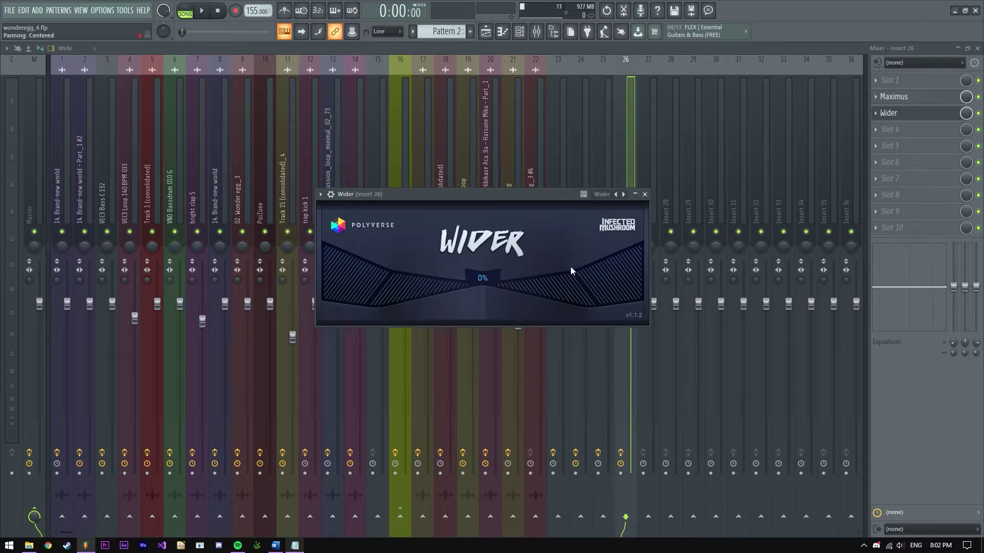
pyautogui.moveTo(486, 285); pyautogui.dragTo(537, 167)
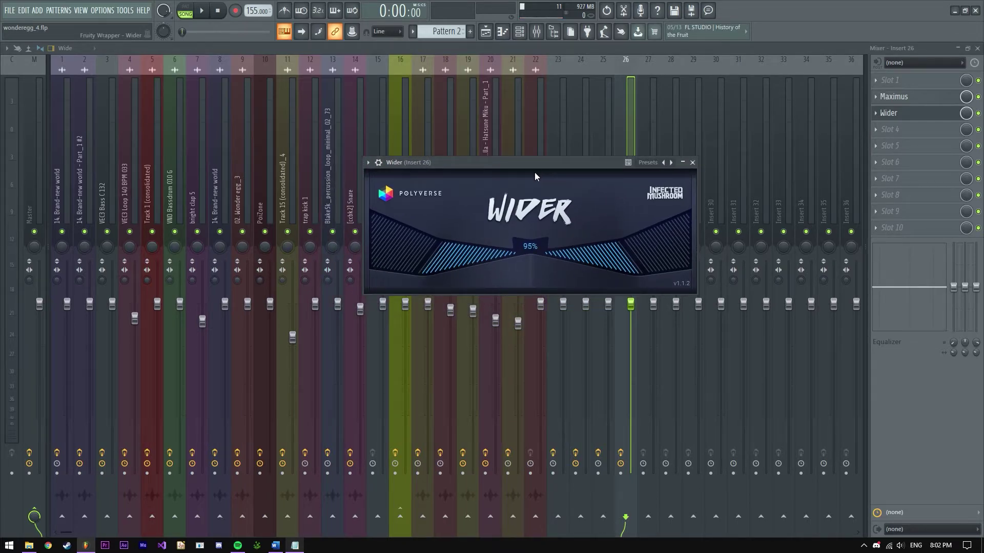
pyautogui.click(914, 117)
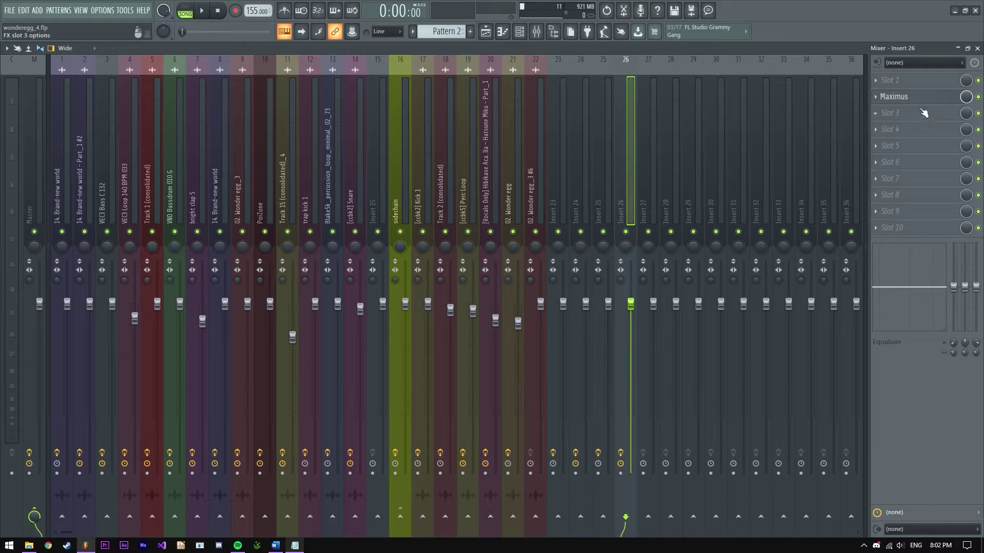
# Step: Load Fruity Parametric EQ 2 into the third effect slot of Insert 26 and view the list of replacement plugins
pyautogui.click(896, 121)
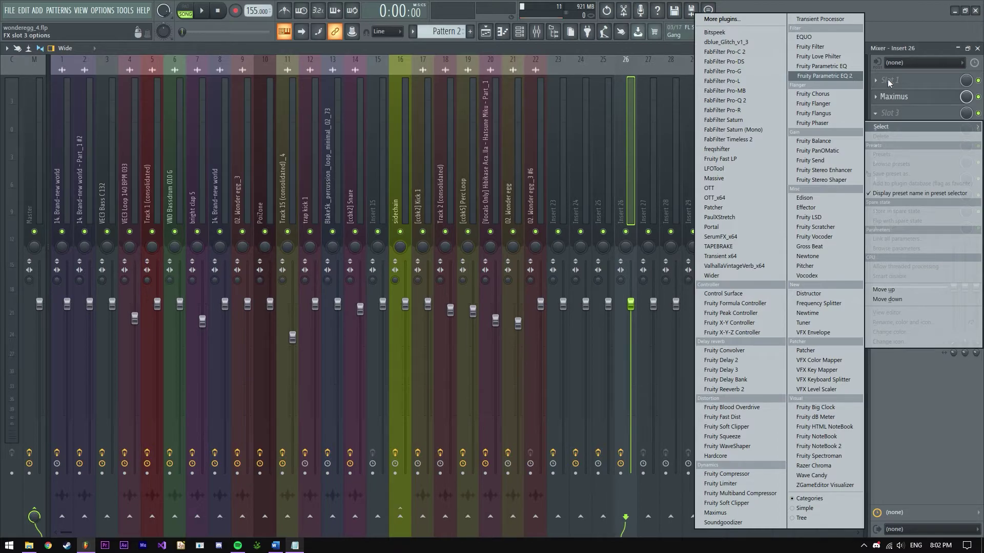
pyautogui.click(912, 109)
pyautogui.click(902, 116)
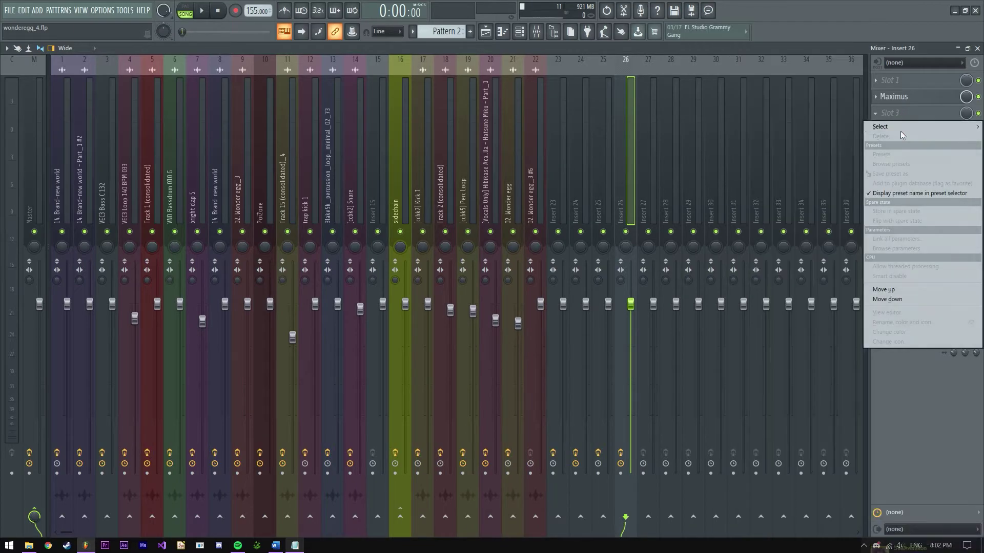
pyautogui.click(823, 76)
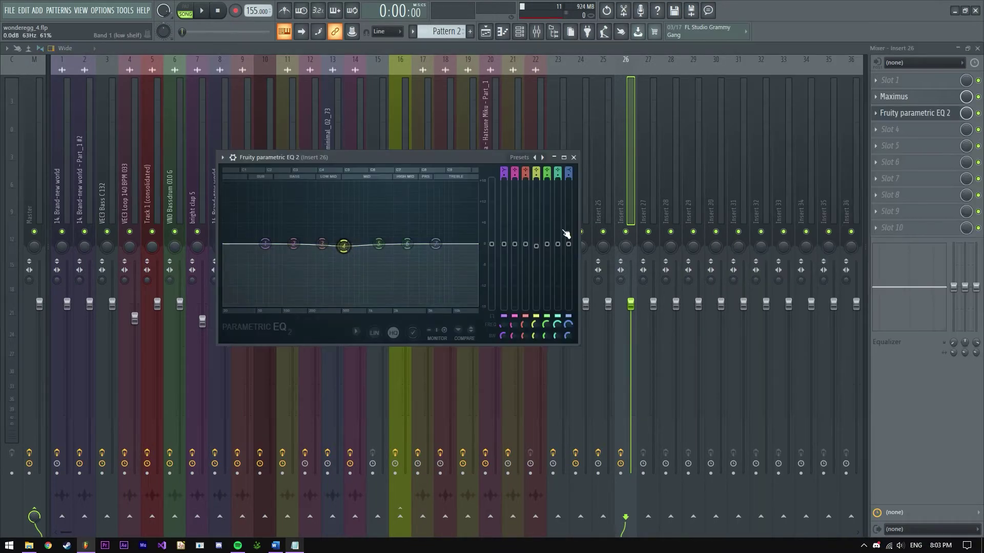
pyautogui.click(894, 112)
pyautogui.moveTo(895, 127)
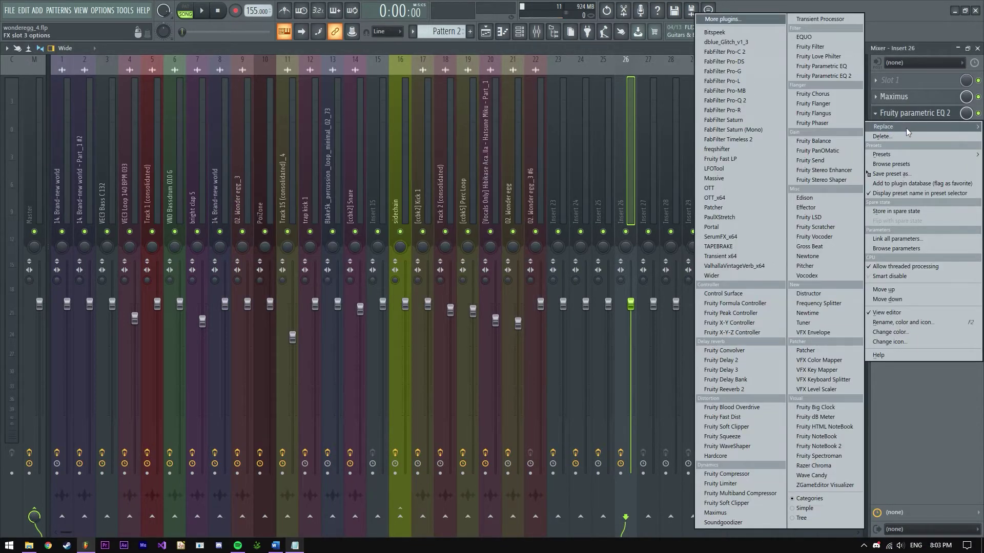
pyautogui.click(642, 156)
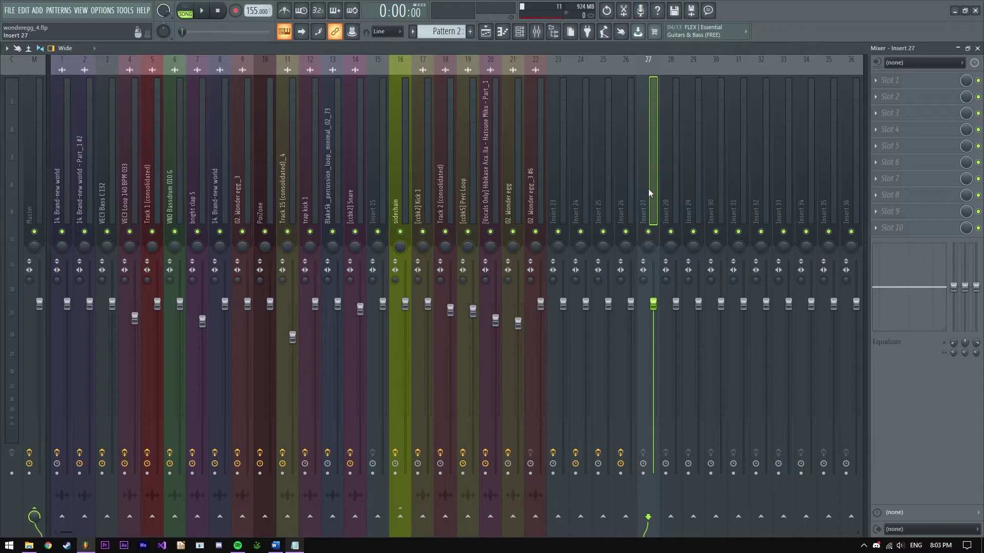
# Step: Point out the filters and stereo topics in the Notepad list and return to the FL Studio mixer
pyautogui.click(294, 545)
pyautogui.click(314, 280)
pyautogui.click(309, 299)
pyautogui.click(652, 123)
pyautogui.click(886, 94)
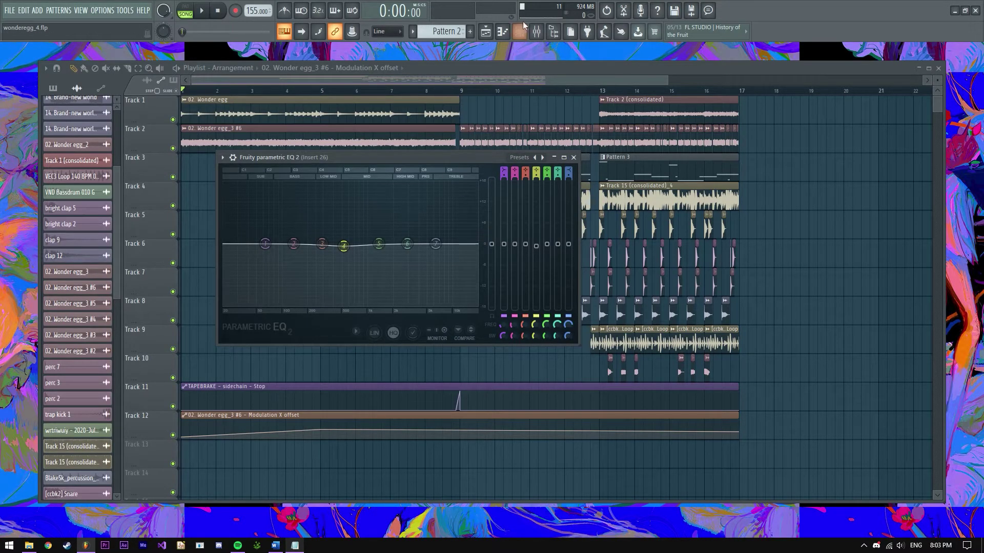
# Step: Move the playback position to shortly before bar 9 and create an automation clip for the Master track's stereo separation
pyautogui.click(536, 32)
pyautogui.click(537, 31)
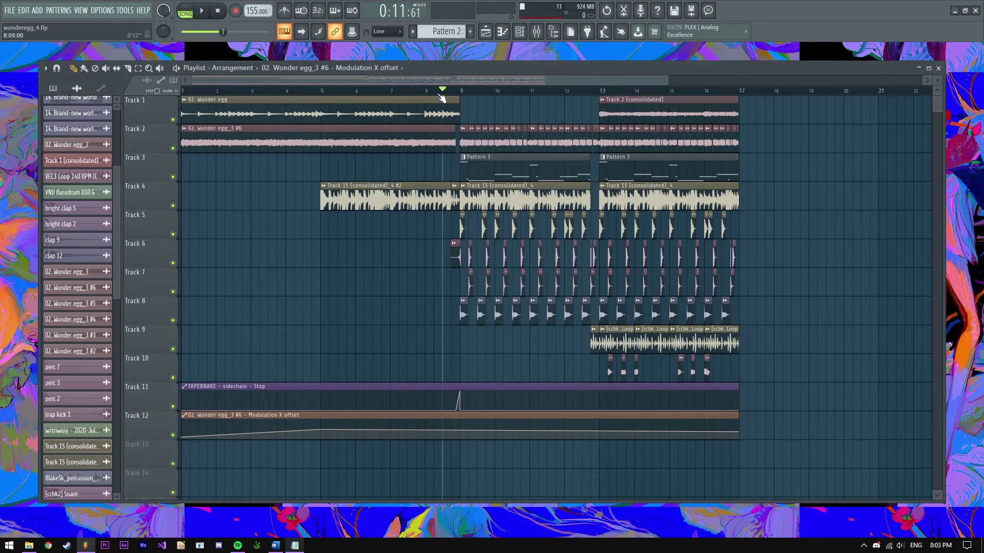
pyautogui.moveTo(338, 90)
pyautogui.mouseDown()
pyautogui.moveTo(320, 90)
pyautogui.moveTo(451, 91)
pyautogui.mouseUp()
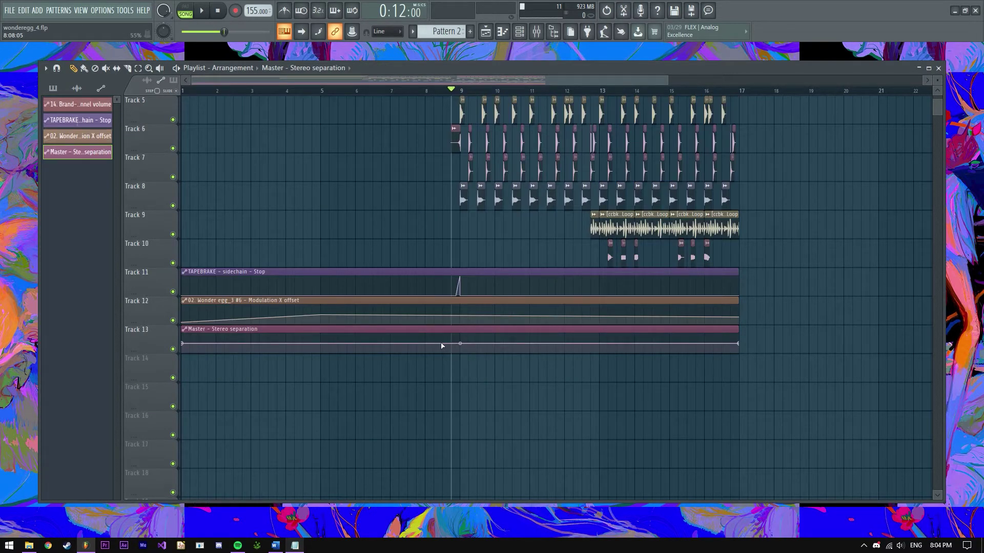
# Step: Shape the Master stereo separation clip to ramp up from bar 8 to bar 9, and set the playback position to bar 8
pyautogui.scroll(4, 442, 346)
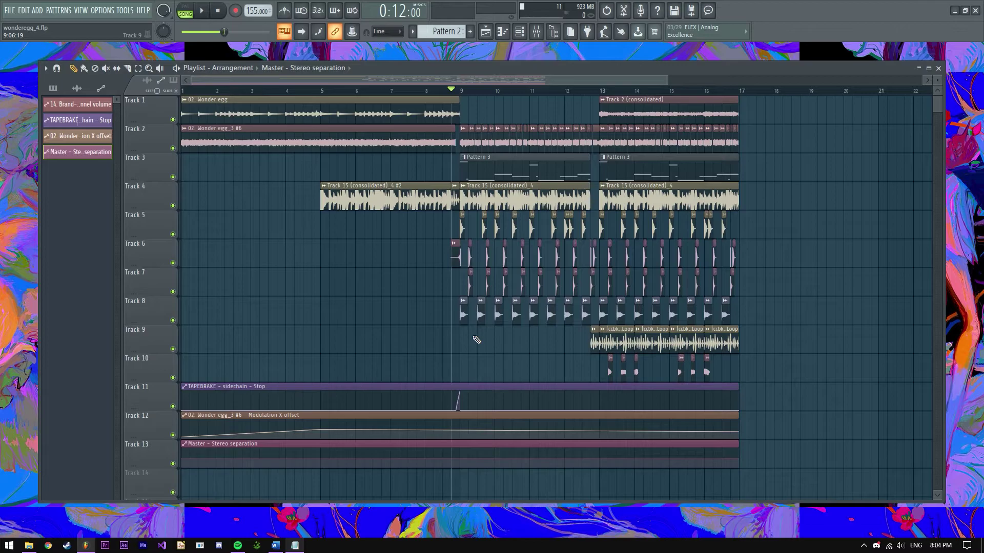
pyautogui.scroll(-3, 477, 340)
pyautogui.click(425, 90)
pyautogui.scroll(3, 417, 286)
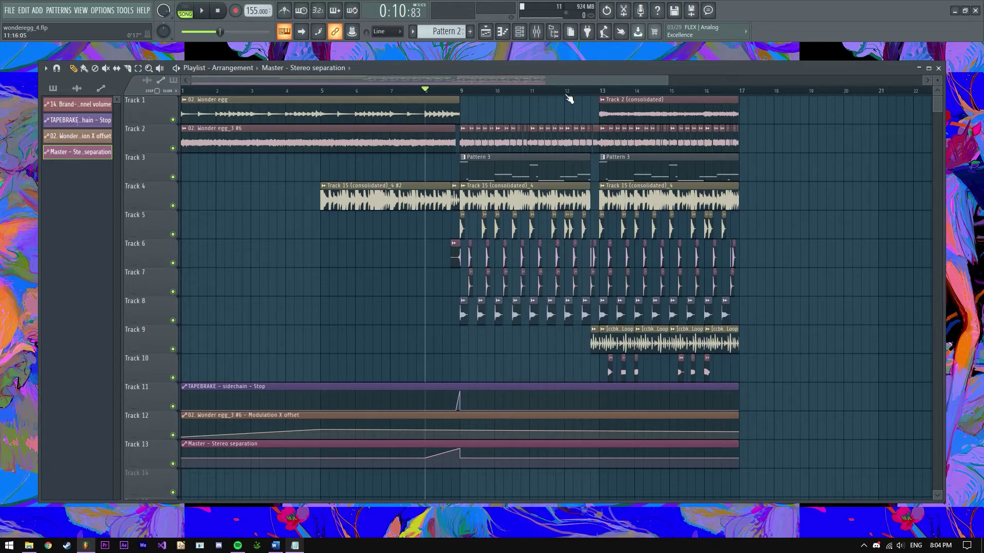
# Step: Play the arrangement from bar 8 past bar 9 to hear the stereo separation ramp, and stop playback
pyautogui.press('space')
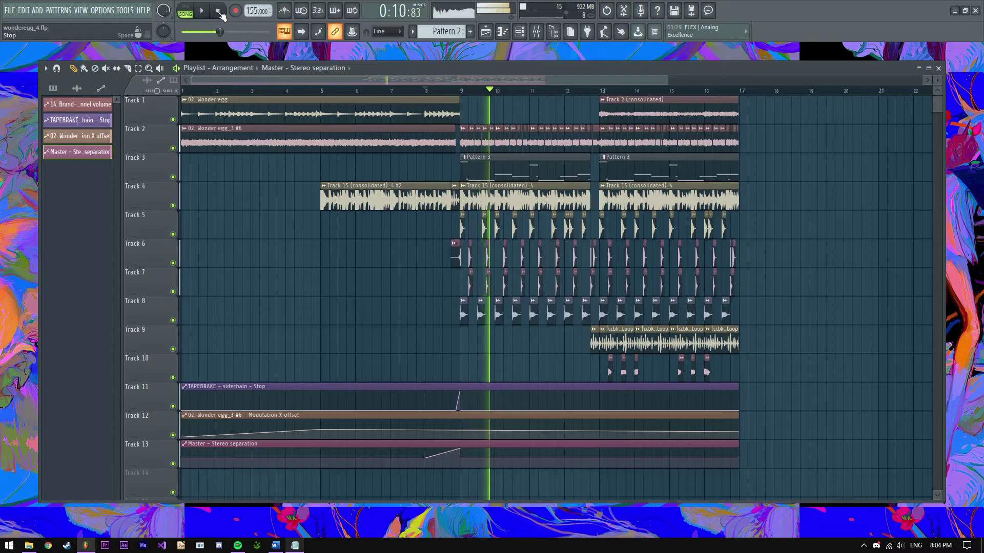
pyautogui.press('space')
pyautogui.scroll(-3, 448, 313)
pyautogui.scroll(5, 431, 286)
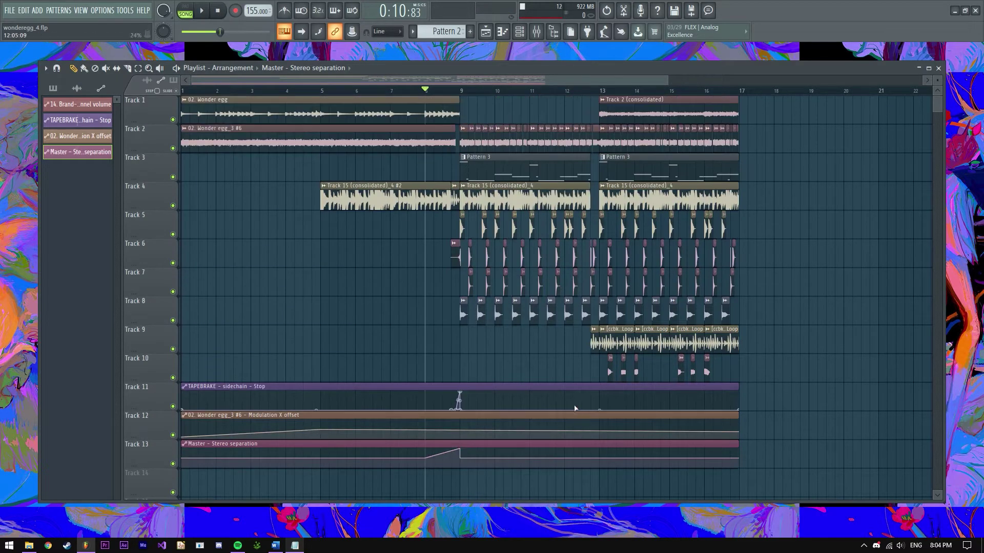
# Step: Set the Master track's stereo separation to 100% merged in the mixer
pyautogui.click(536, 32)
pyautogui.click(977, 48)
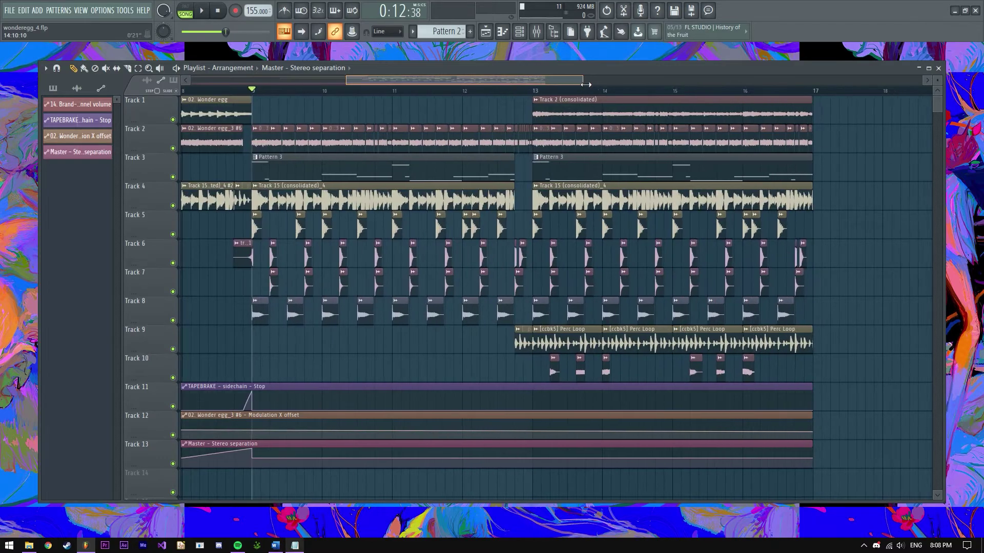
pyautogui.moveTo(630, 81); pyautogui.dragTo(571, 86)
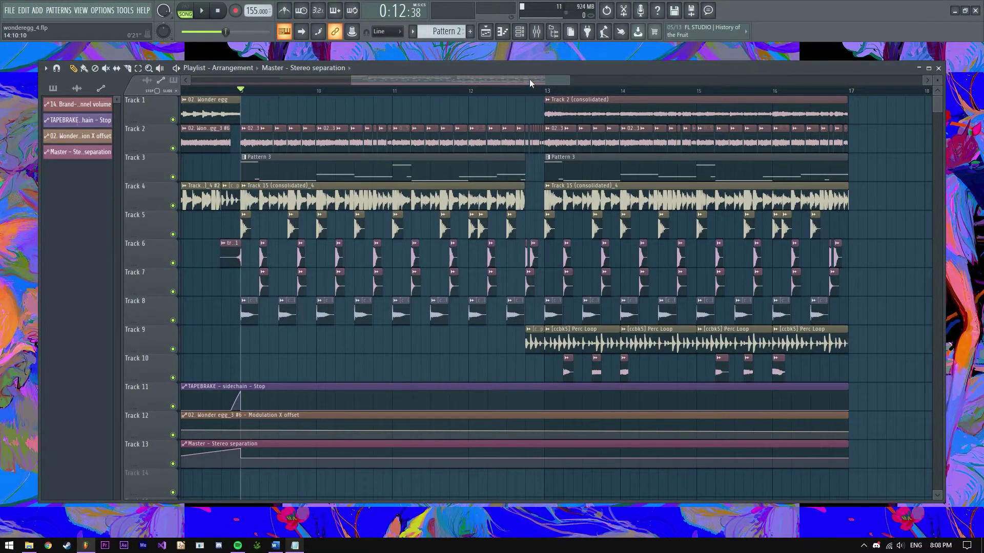
pyautogui.click(536, 32)
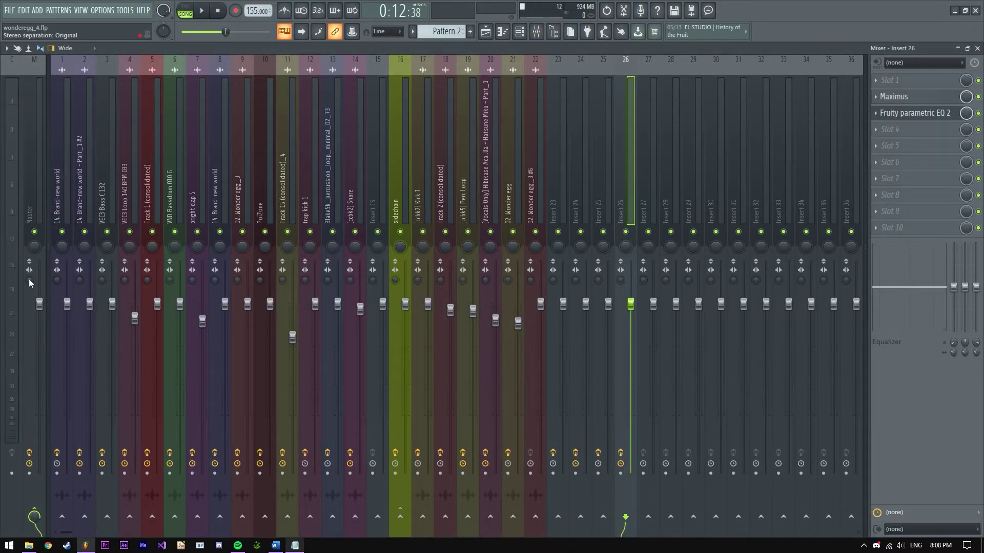
pyautogui.moveTo(29, 281); pyautogui.dragTo(30, 283)
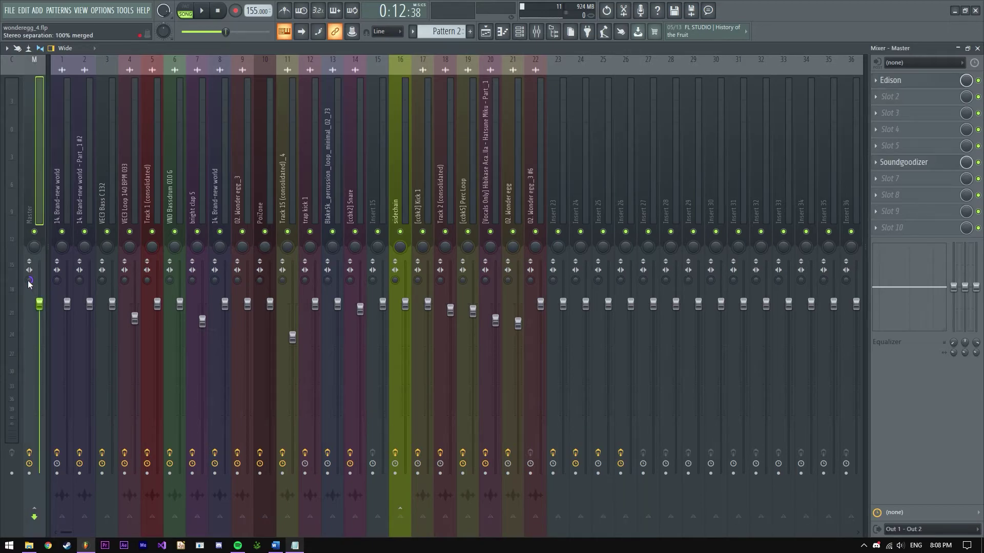
pyautogui.rightClick(28, 283)
pyautogui.click(30, 287)
pyautogui.moveTo(29, 281); pyautogui.dragTo(29, 285)
# Step: View the context options for the Master track and its stereo separation knob
pyautogui.rightClick(26, 285)
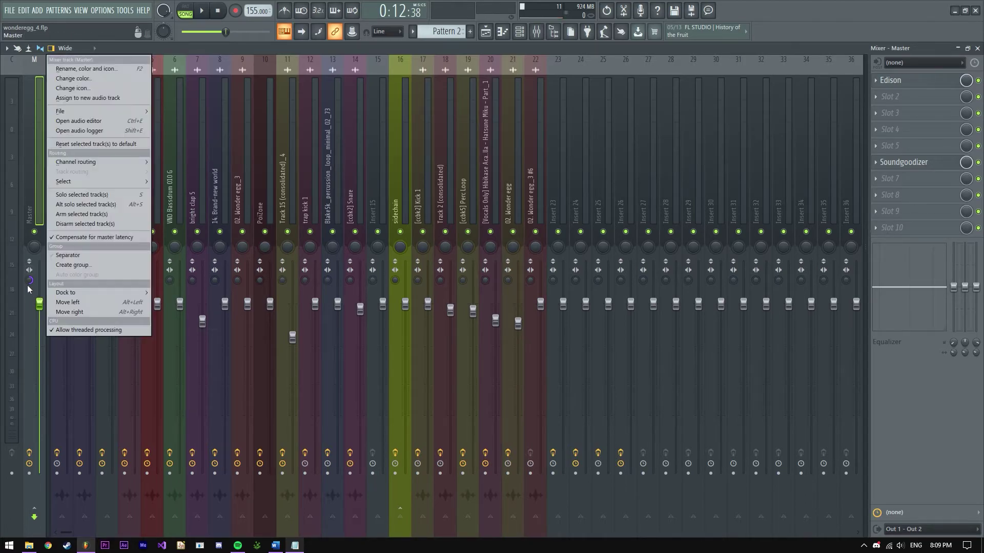
pyautogui.rightClick(27, 283)
pyautogui.click(48, 292)
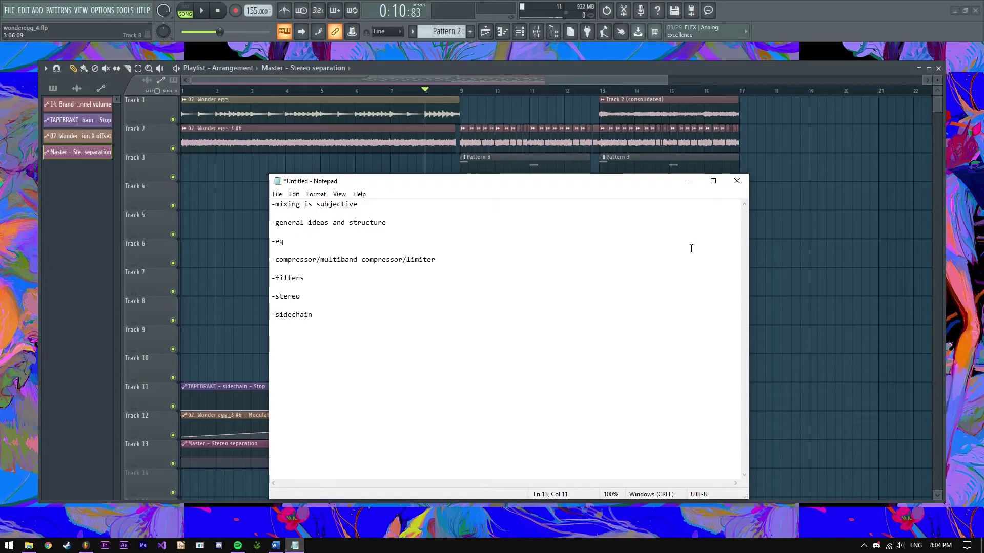
# Step: Move on from the Notepad topic list to the FL Studio mixer, select the sidechain track and compare it with the playlist
pyautogui.moveTo(526, 185); pyautogui.dragTo(469, 150)
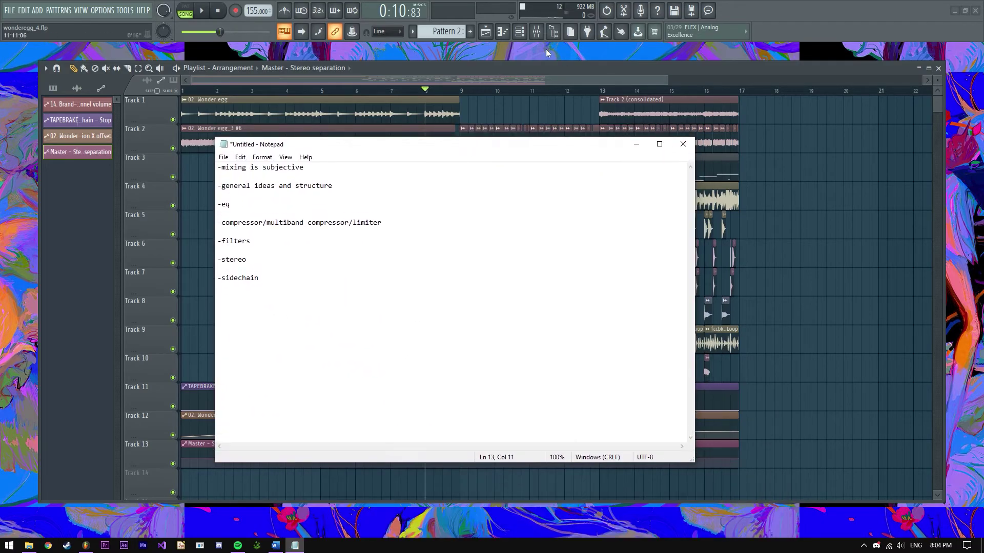
pyautogui.click(537, 31)
pyautogui.click(396, 146)
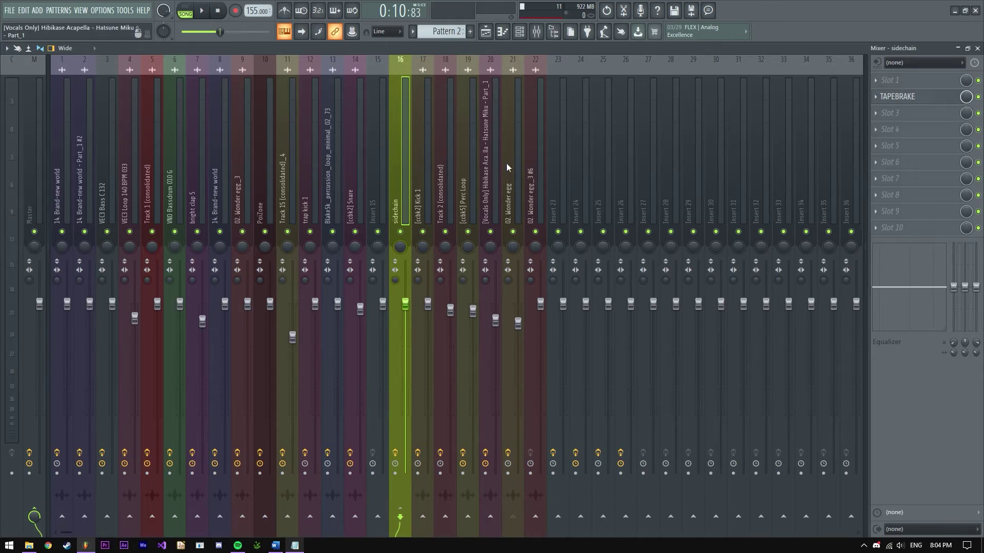
pyautogui.click(977, 48)
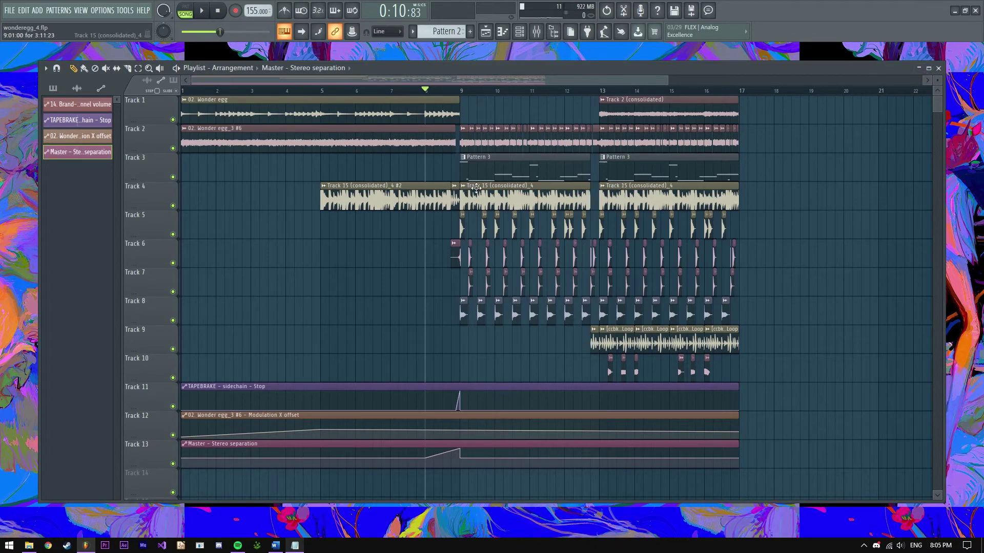
pyautogui.click(544, 32)
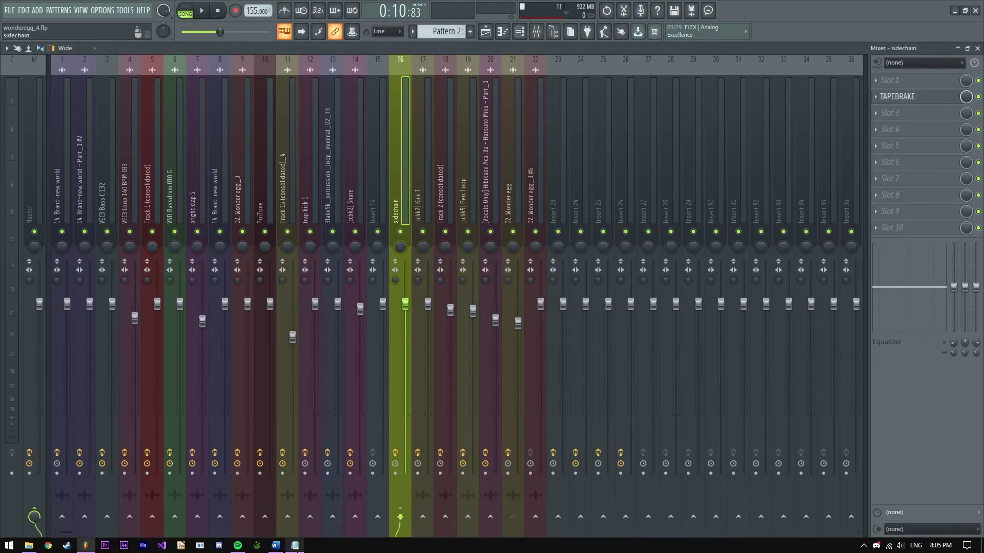
# Step: Go over the sidechain topic in the Notepad list, and select Insert 23 in the FL Studio mixer
pyautogui.click(295, 546)
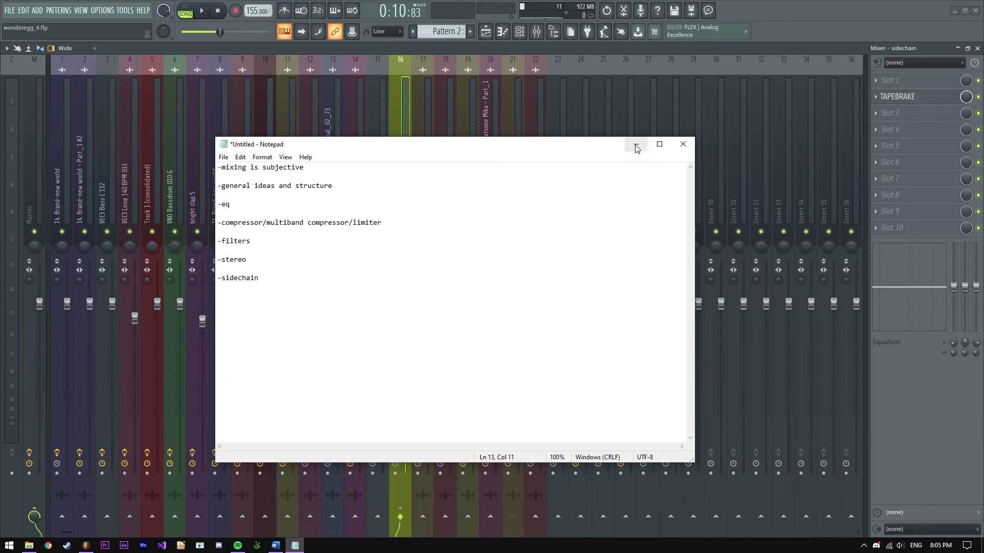
pyautogui.moveTo(585, 149); pyautogui.dragTo(620, 147)
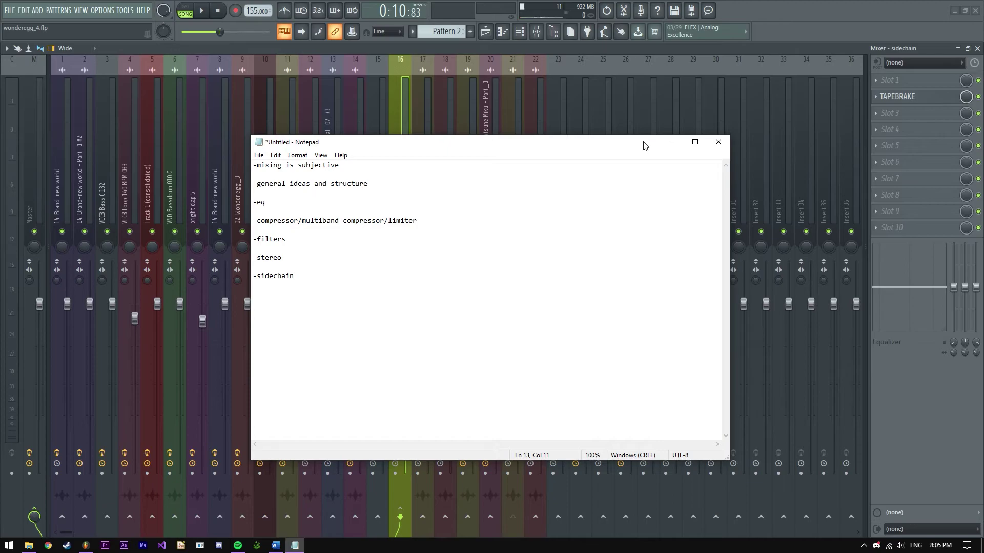
pyautogui.click(671, 142)
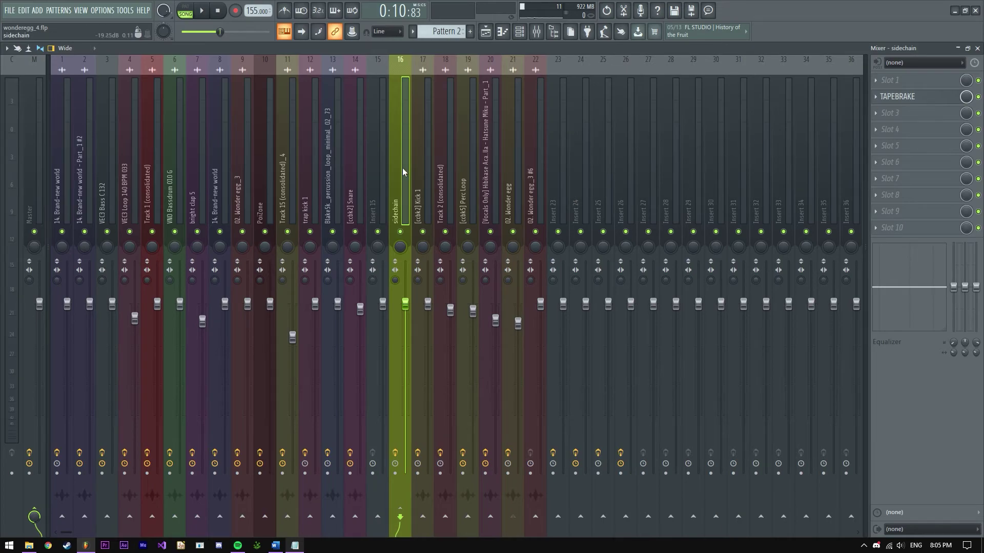
pyautogui.click(558, 162)
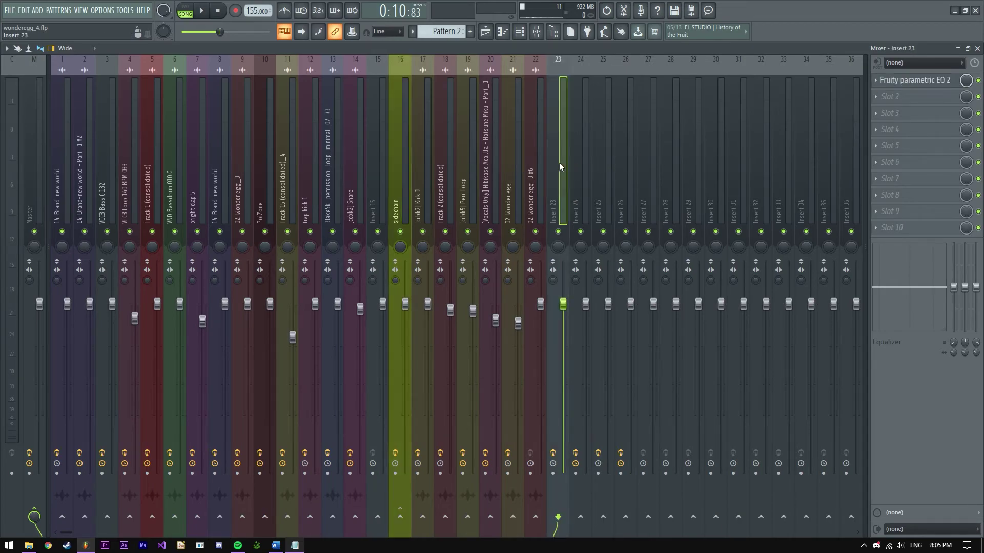
# Step: Select the sidechain track in the mixer and look through the effect plugins available for its empty slots 3 and 4
pyautogui.click(398, 159)
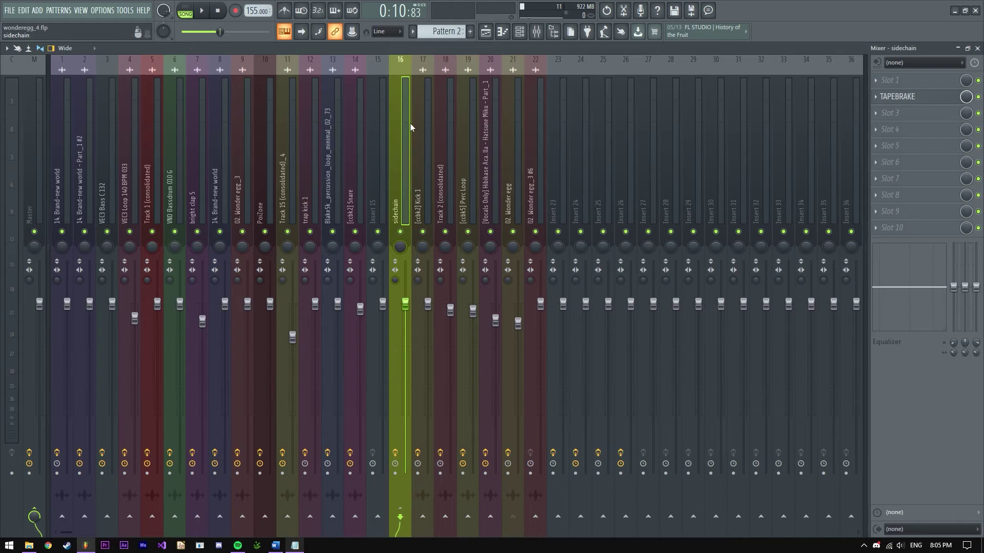
pyautogui.click(891, 113)
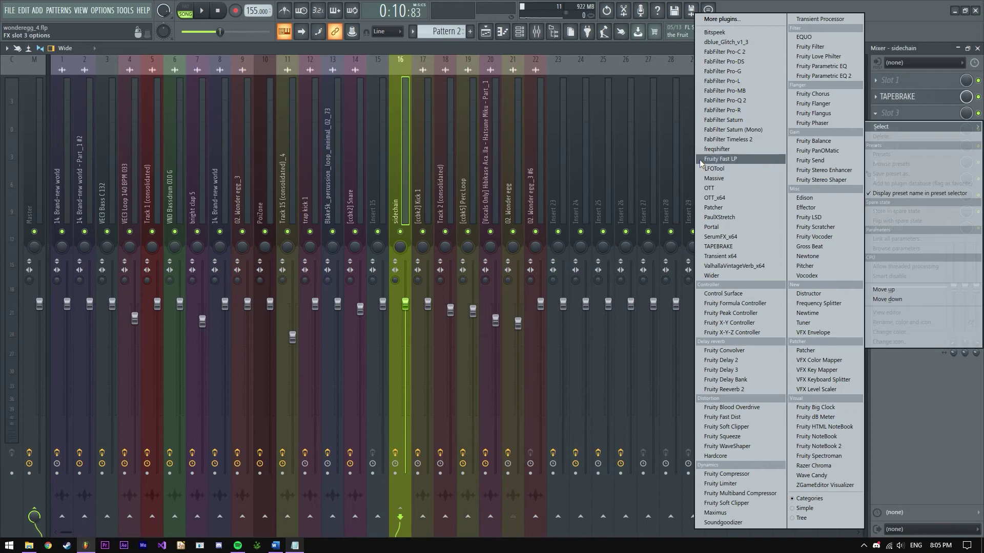
pyautogui.click(630, 50)
pyautogui.click(884, 129)
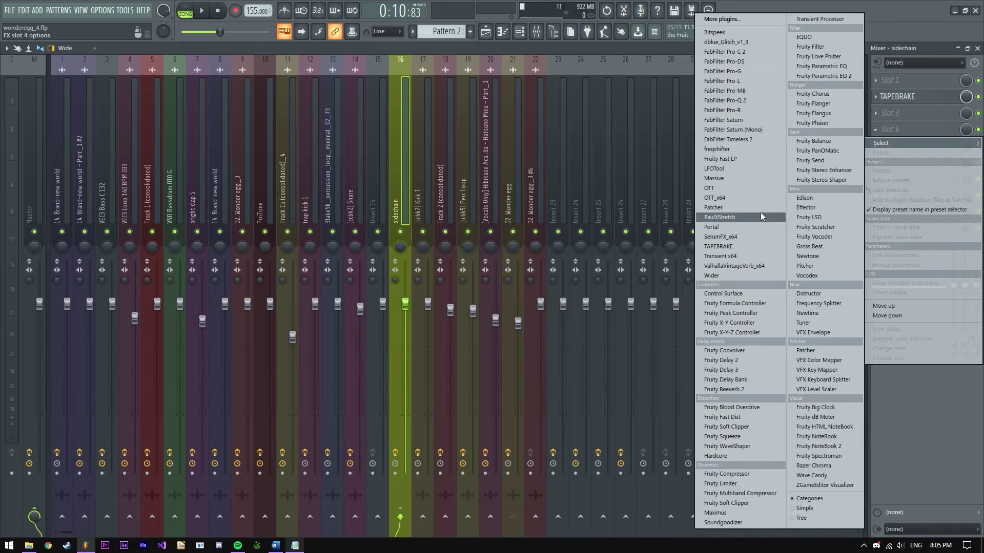
pyautogui.click(648, 45)
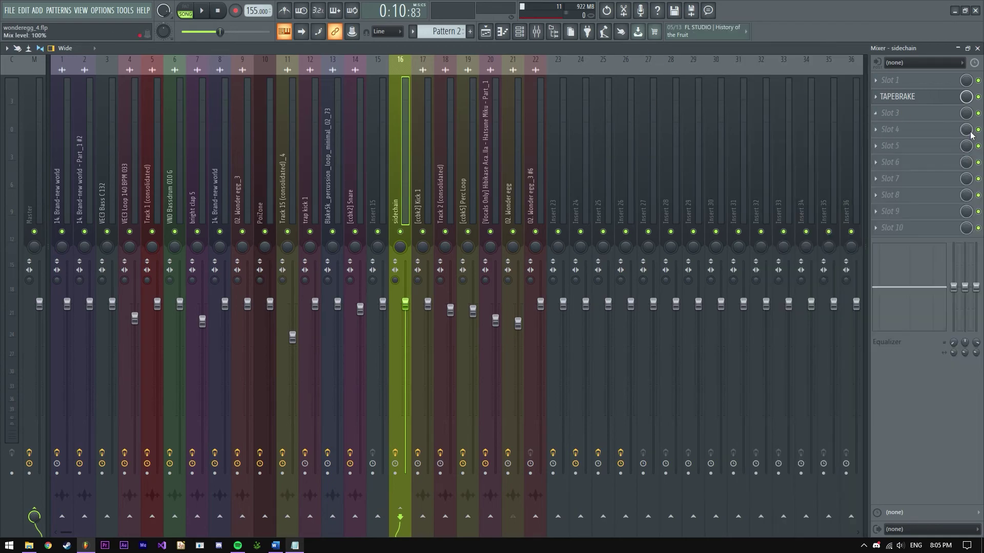
pyautogui.click(896, 132)
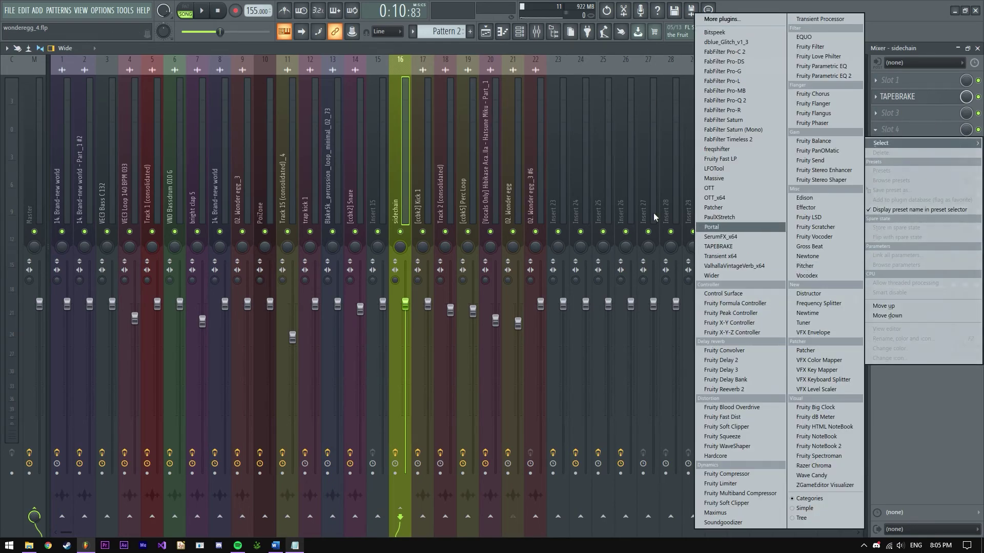
pyautogui.click(598, 45)
# Step: Load Fruity Peak Controller into slot 4 of the sidechain track, and undo the addition after viewing its controls
pyautogui.click(896, 132)
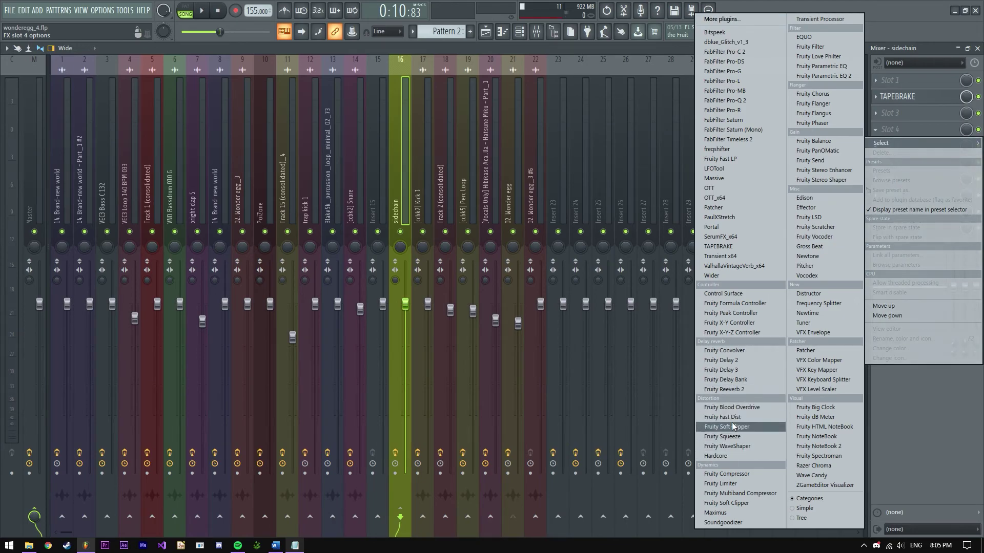
pyautogui.click(731, 313)
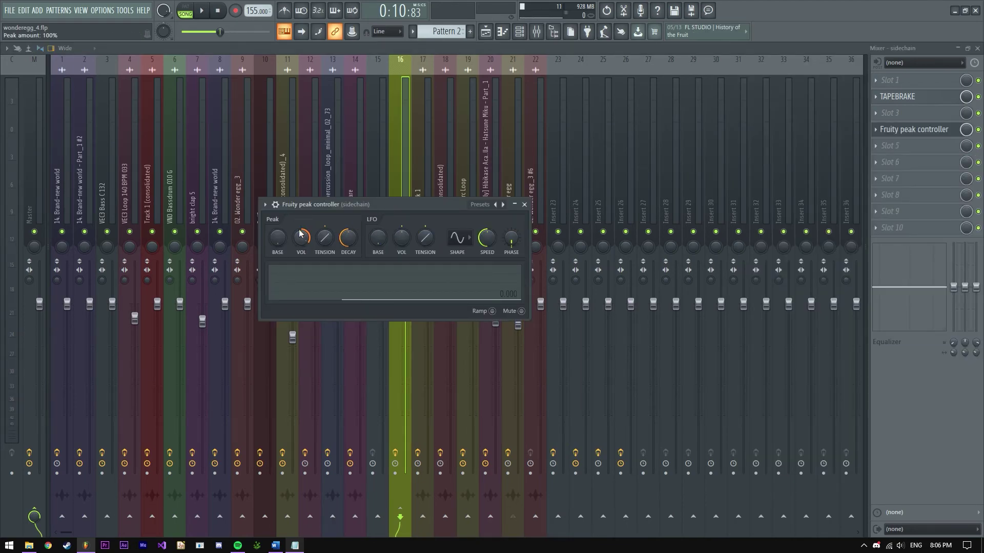
pyautogui.hotkey('ctrl', 'z')
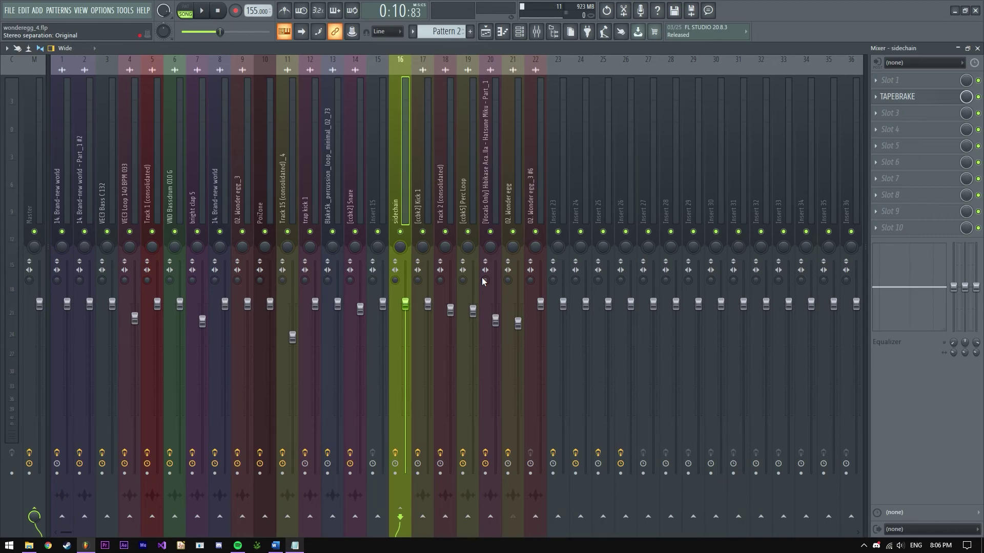
# Step: Close the mixer and view the playlist arrangement from about bar 9 to bar 17
pyautogui.click(977, 48)
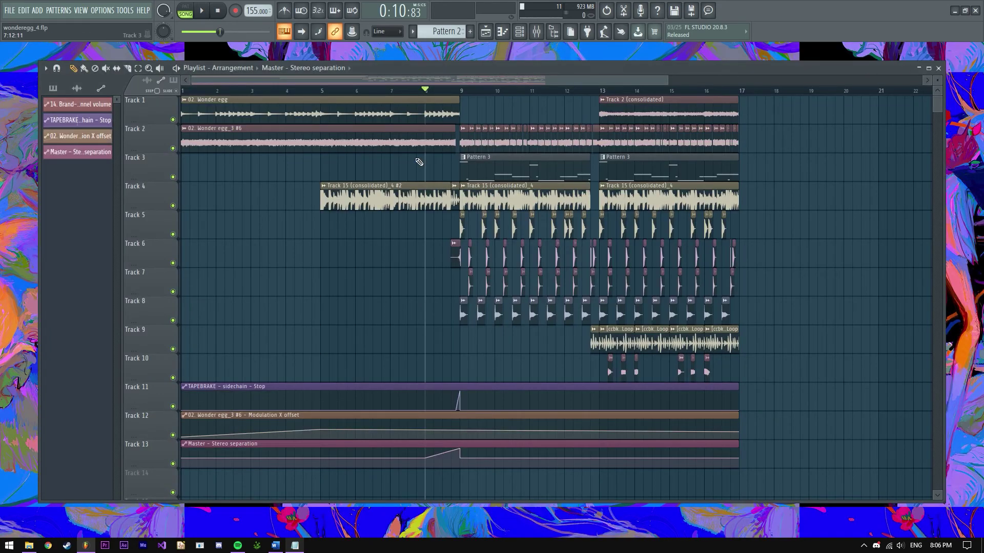
pyautogui.moveTo(191, 80); pyautogui.dragTo(358, 81)
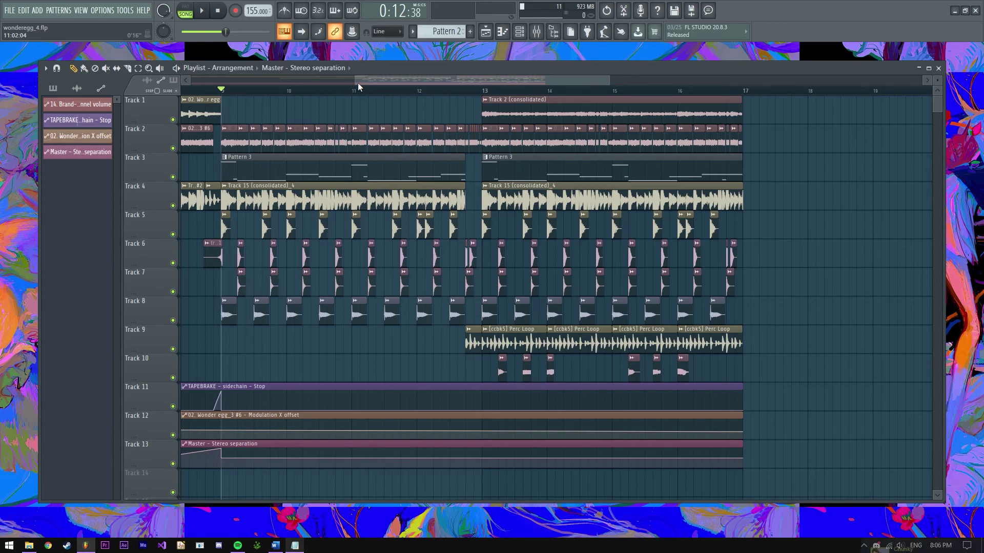
# Step: Reopen the mixer and examine the curves of both Fruity Parametric EQ 2 effects on the PoiZone track
pyautogui.click(536, 31)
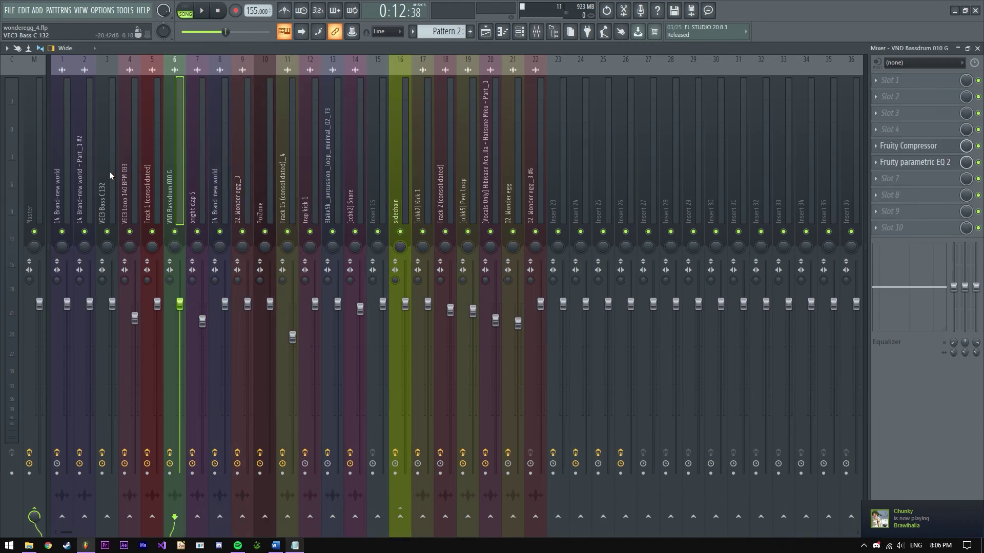
pyautogui.click(290, 165)
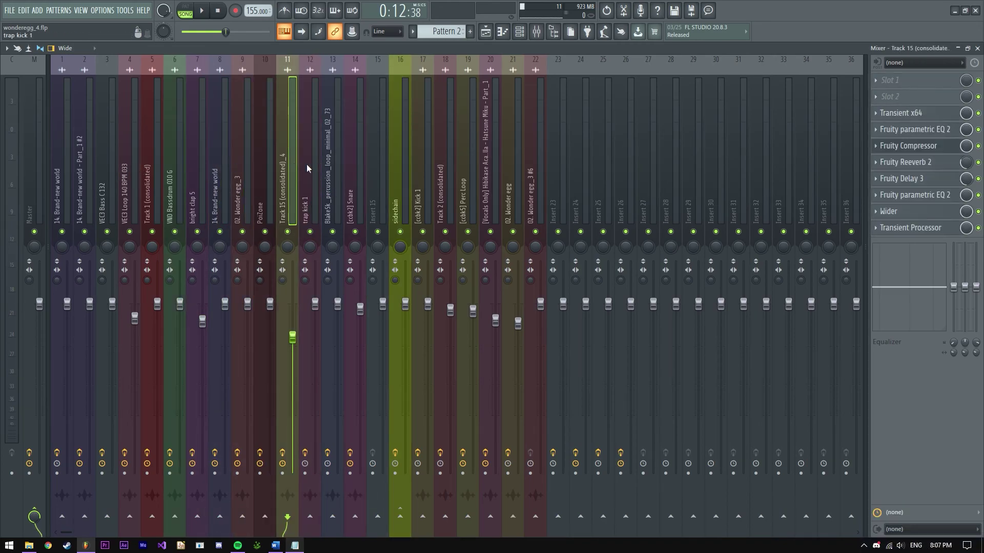
pyautogui.press('Left')
pyautogui.click(931, 199)
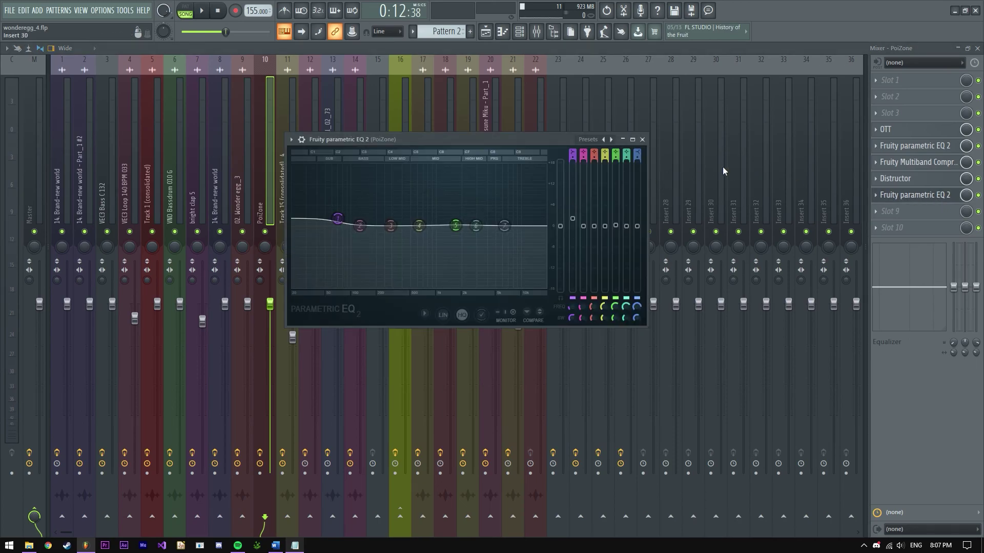
pyautogui.click(915, 146)
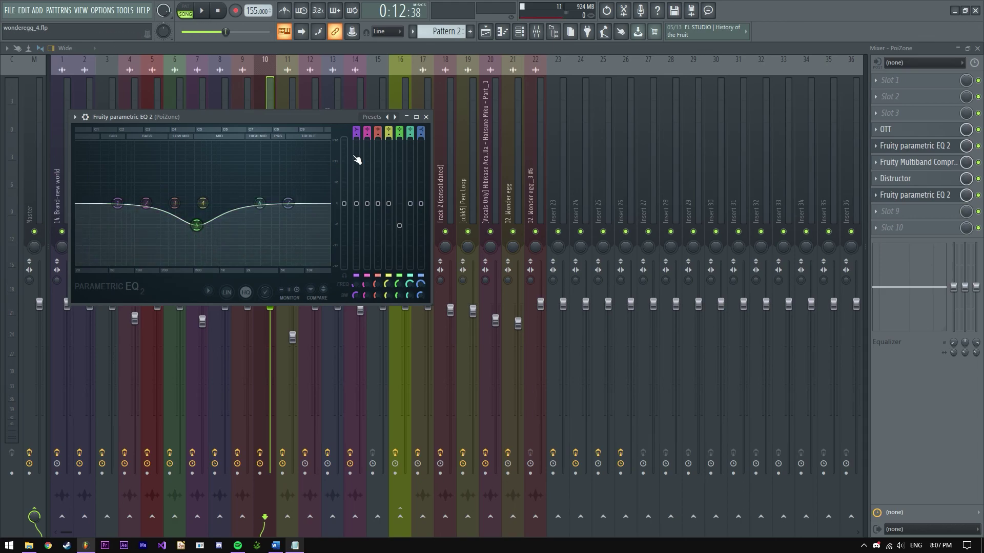
pyautogui.moveTo(330, 117); pyautogui.dragTo(360, 117)
pyautogui.click(455, 117)
# Step: Hide the mixer and go back to the Track 2 (consolidated) and Pattern 3 clips in the playlist
pyautogui.press('F9')
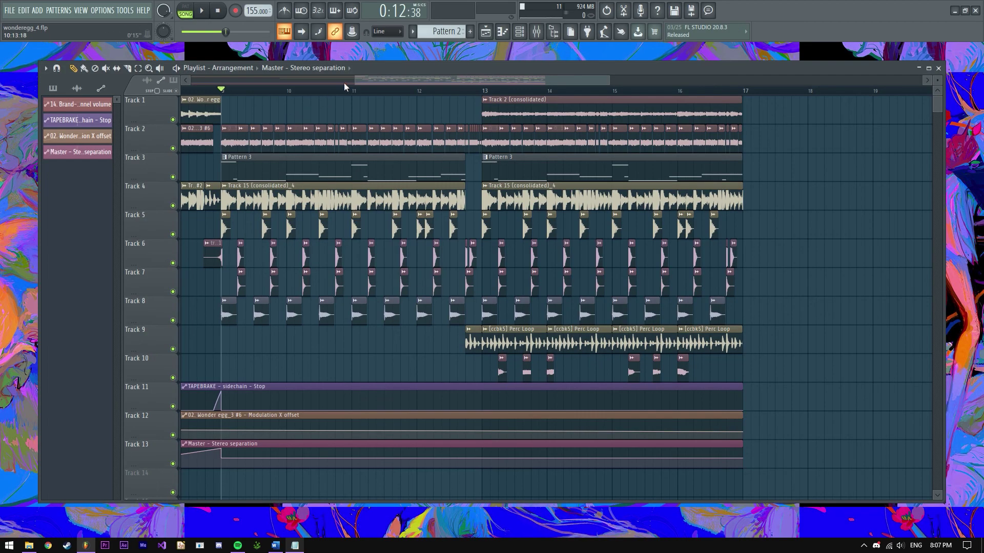
pyautogui.scroll(1, 374, 82)
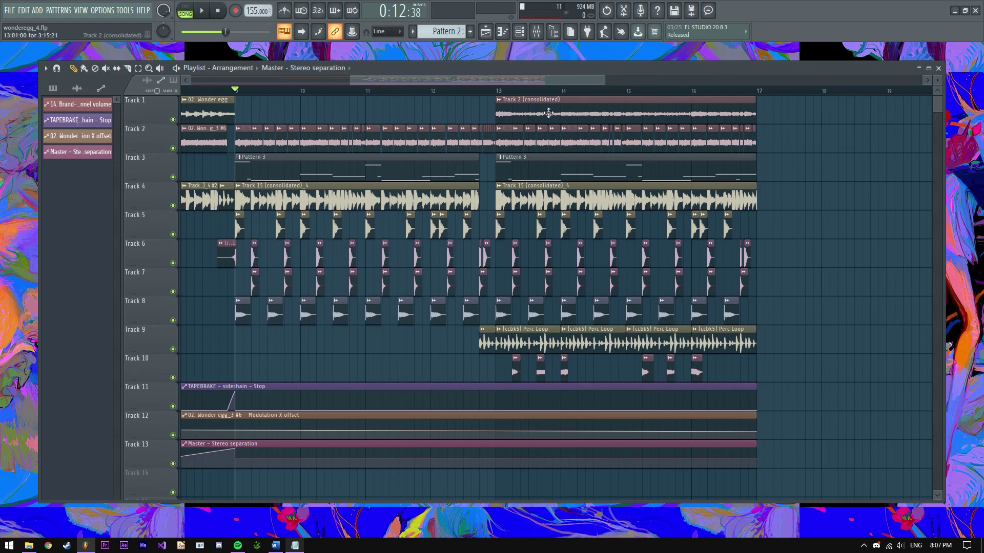